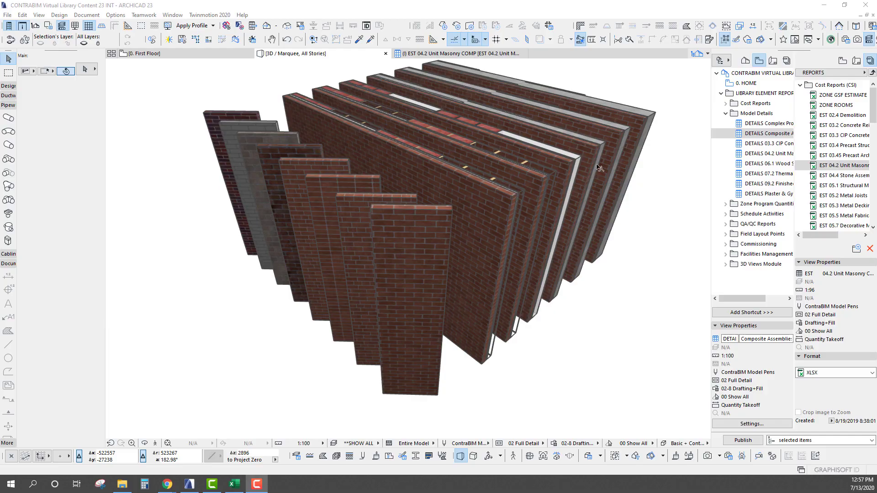
# Step: Orbit around the layered brick-and-CMU wall assemblies and zoom in on them
pyautogui.moveTo(480, 165)
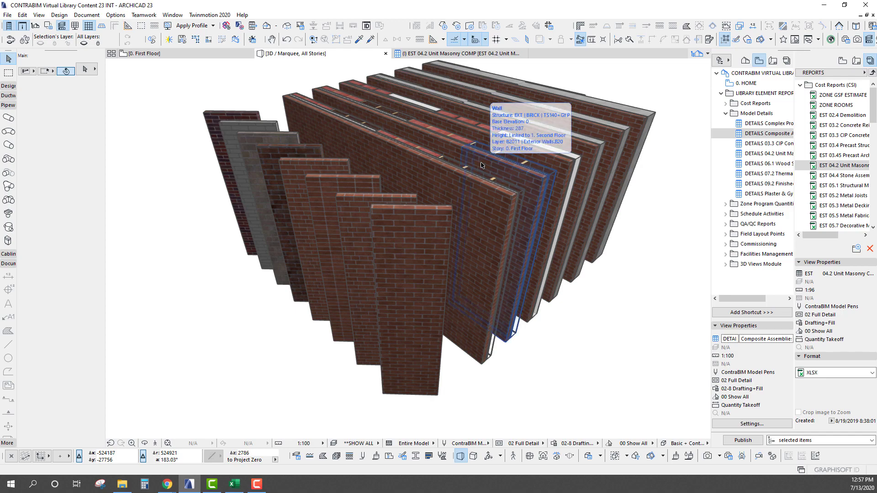
pyautogui.moveTo(481, 165); pyautogui.dragTo(364, 150)
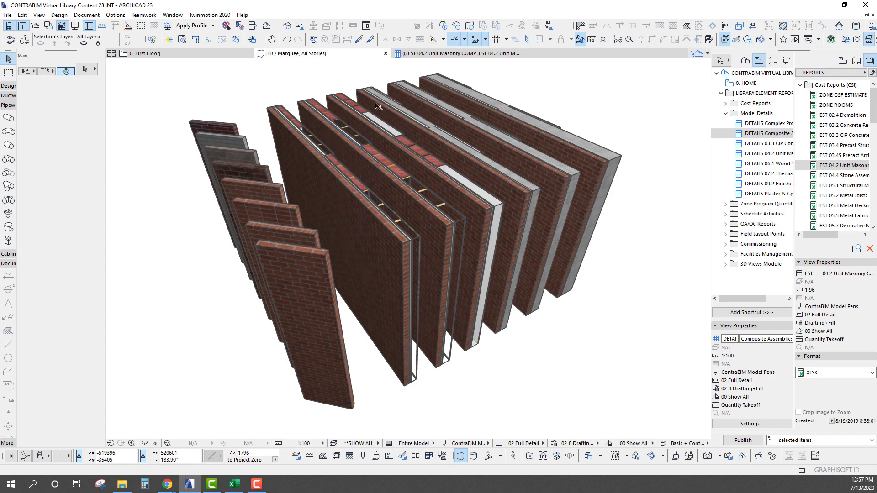
pyautogui.moveTo(397, 276); pyautogui.dragTo(398, 275)
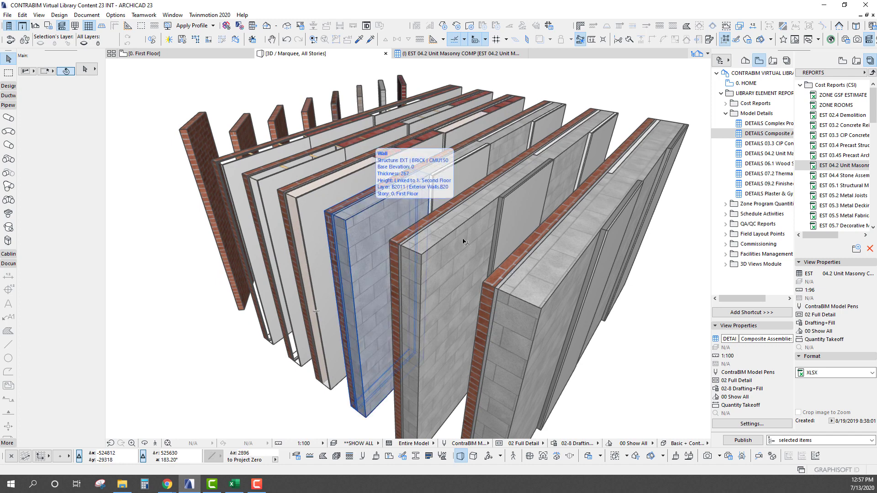
pyautogui.moveTo(464, 241); pyautogui.dragTo(282, 172)
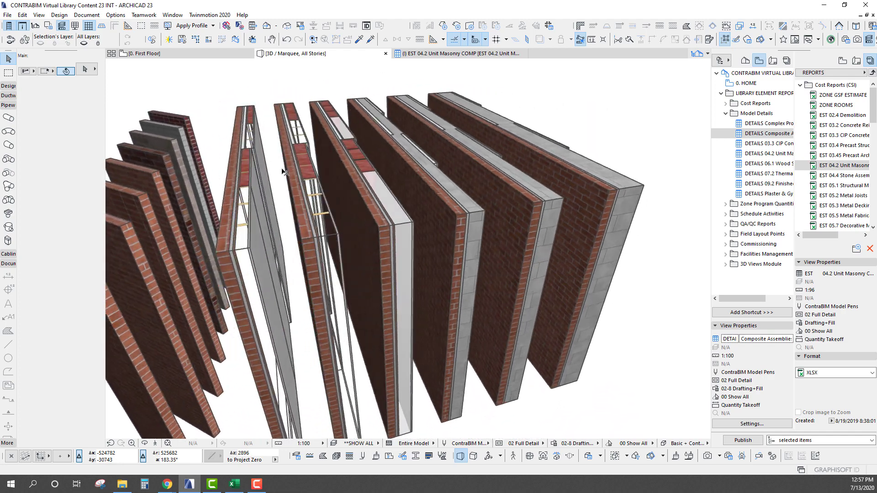
pyautogui.scroll(5, 283, 171)
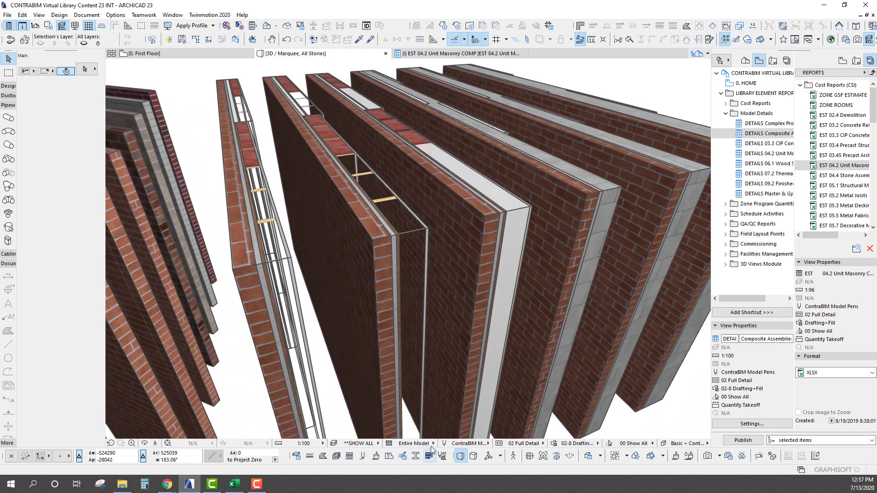
pyautogui.click(432, 441)
pyautogui.click(454, 417)
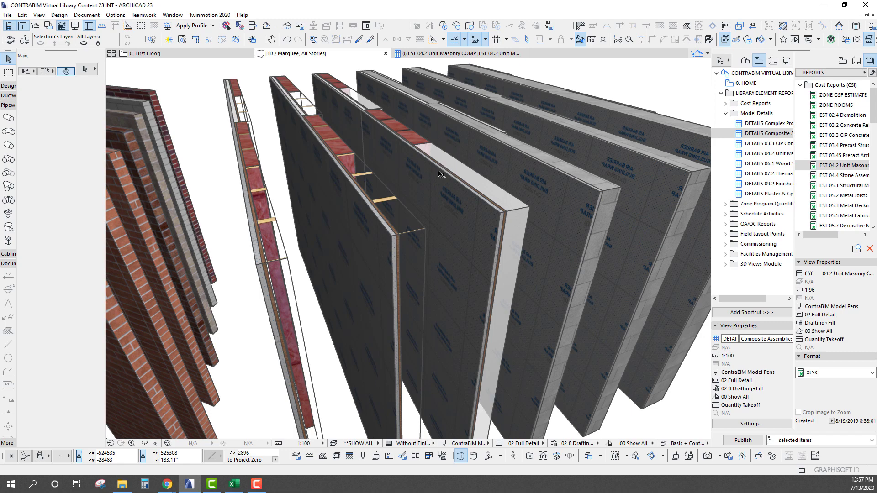
pyautogui.moveTo(439, 173); pyautogui.dragTo(306, 265)
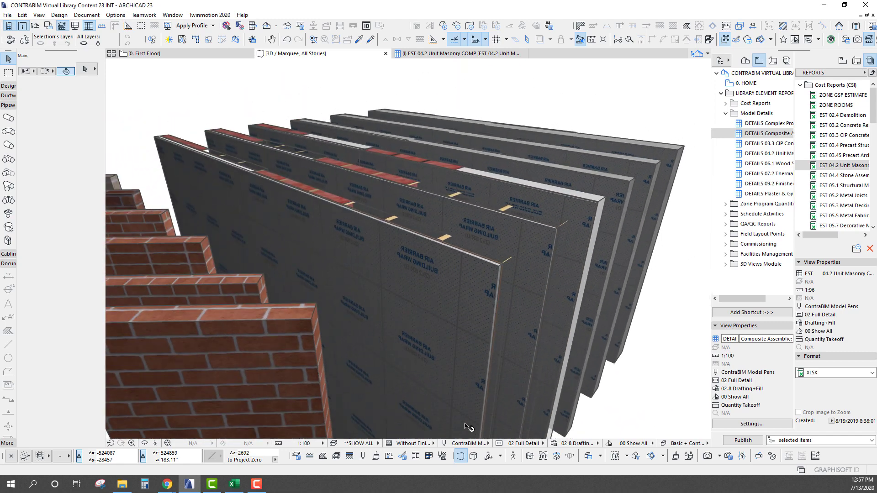
pyautogui.click(478, 445)
pyautogui.click(432, 444)
pyautogui.click(421, 443)
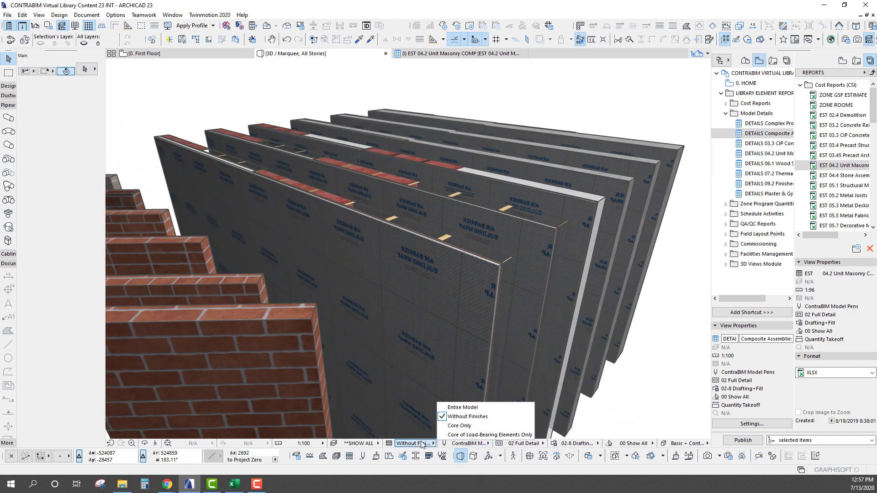
pyautogui.click(459, 425)
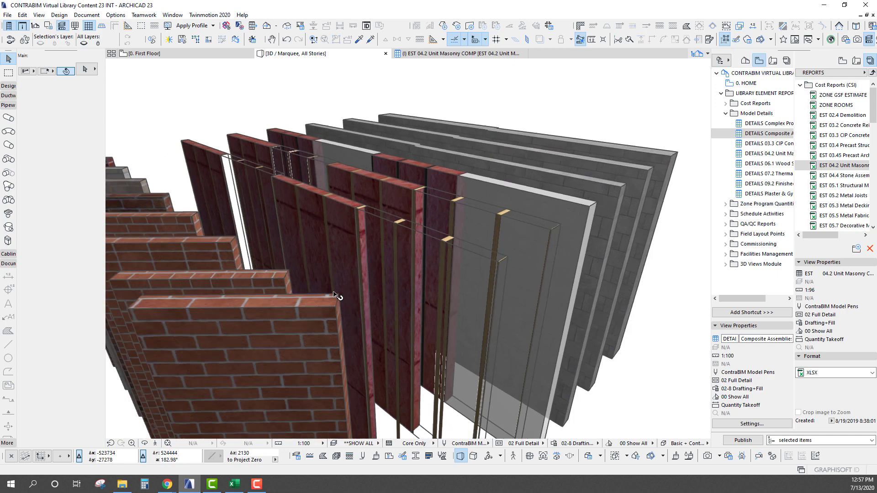
pyautogui.moveTo(335, 296); pyautogui.dragTo(329, 291)
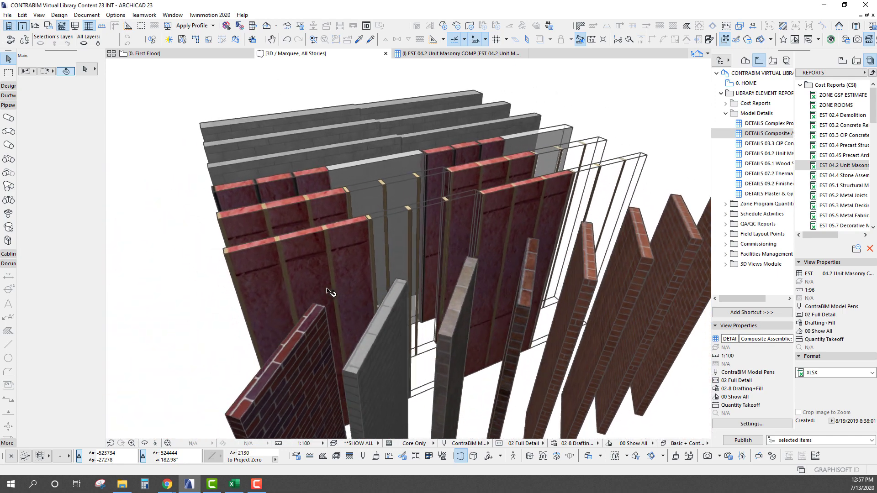
pyautogui.click(421, 443)
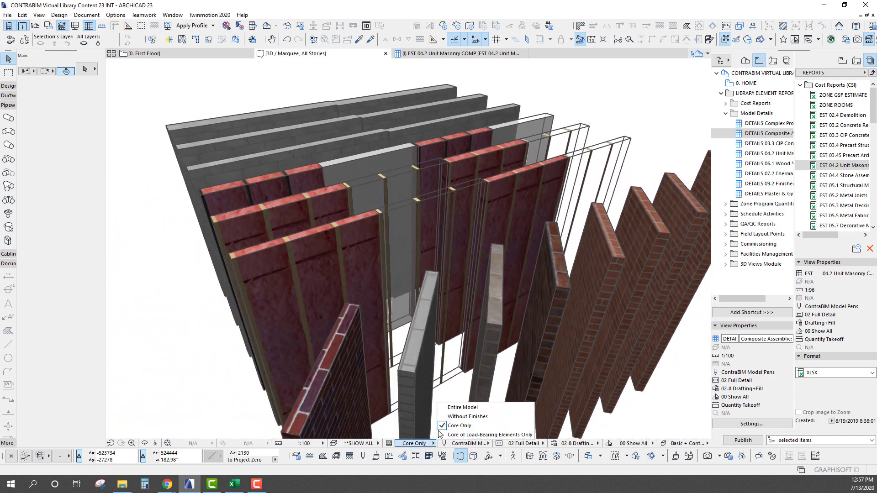
pyautogui.click(453, 407)
pyautogui.moveTo(355, 211); pyautogui.dragTo(332, 203)
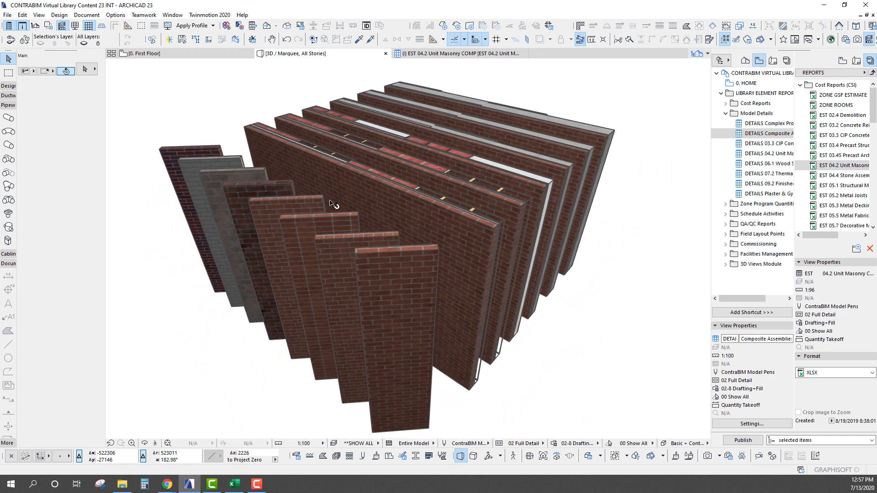
pyautogui.moveTo(331, 203)
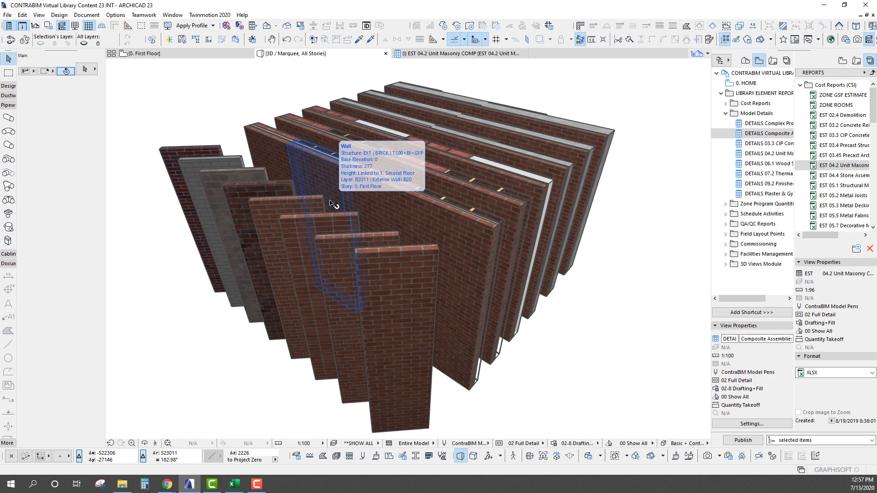
pyautogui.scroll(10, 332, 203)
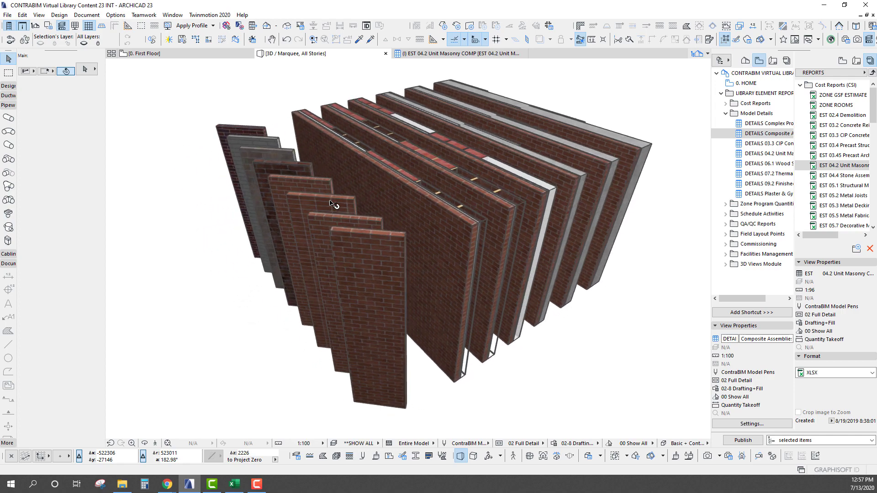
pyautogui.scroll(2, 373, 247)
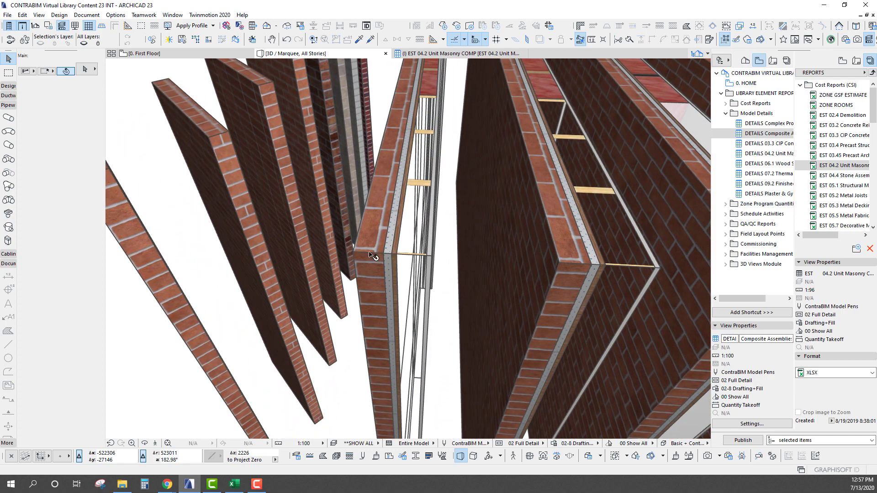
pyautogui.moveTo(392, 242); pyautogui.dragTo(406, 245)
pyautogui.scroll(-10, 405, 244)
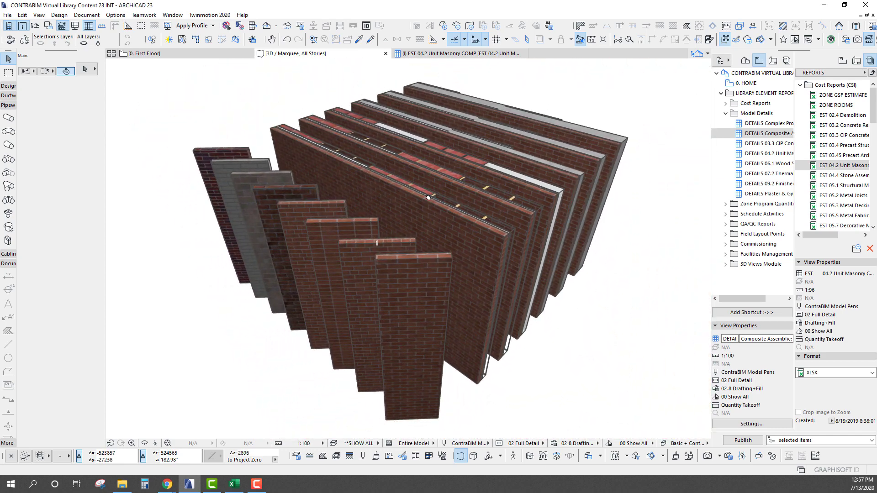
# Step: Bring the CONTRABIM-Vlookup Sample File workbook to the front and maximize it
pyautogui.click(238, 488)
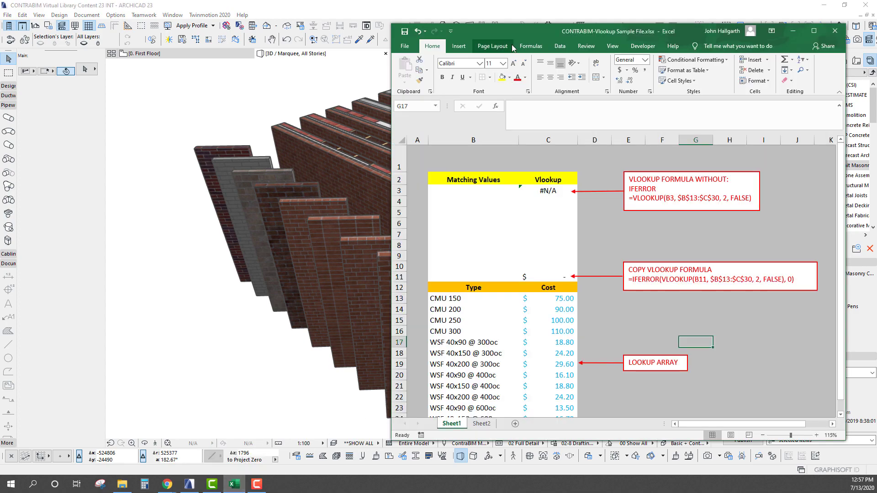
pyautogui.moveTo(508, 23); pyautogui.dragTo(393, 19)
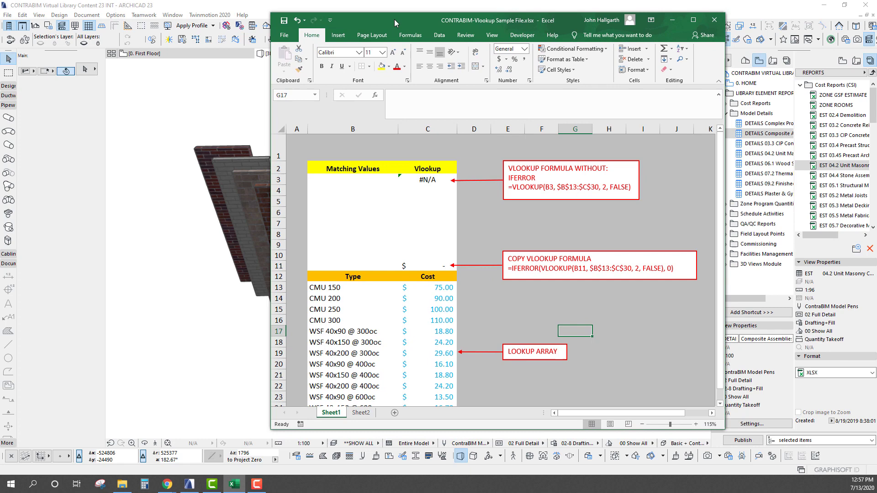
pyautogui.click(693, 20)
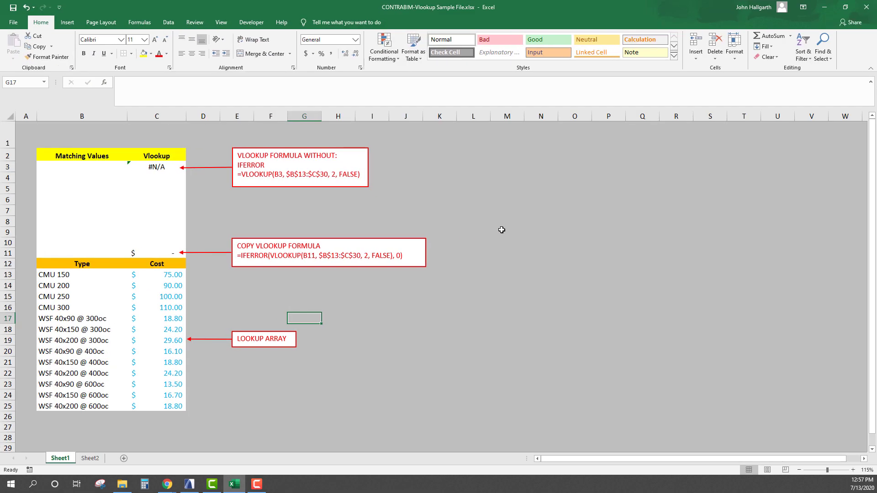
pyautogui.click(492, 229)
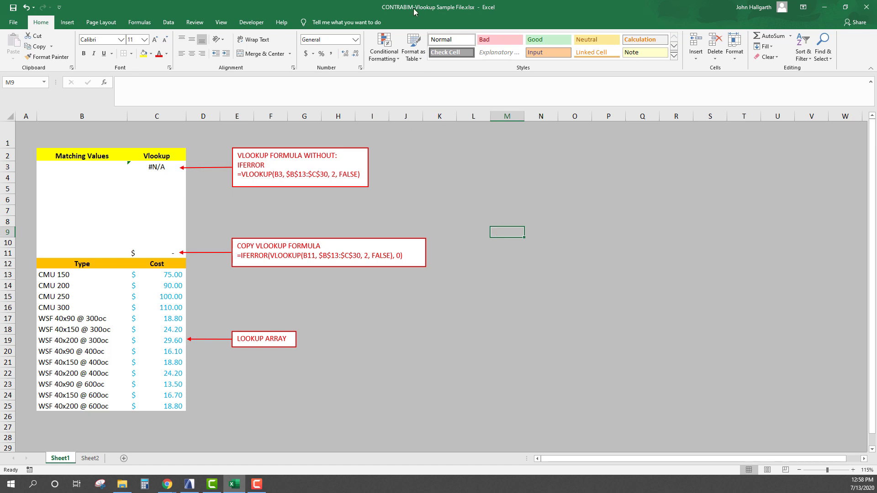
pyautogui.click(247, 218)
pyautogui.click(217, 278)
# Step: Extend C11's IFERROR lookup range $B$13:$C$30 further down past row 30
pyautogui.click(154, 252)
pyautogui.click(98, 254)
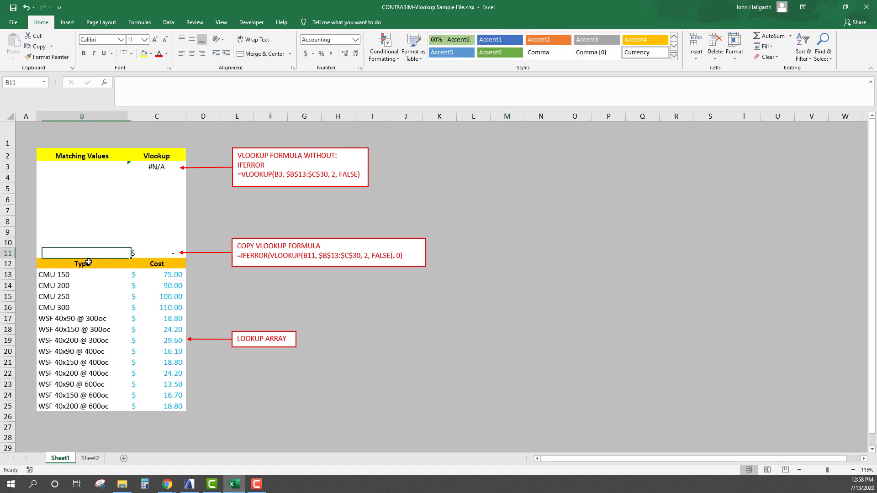
pyautogui.click(69, 286)
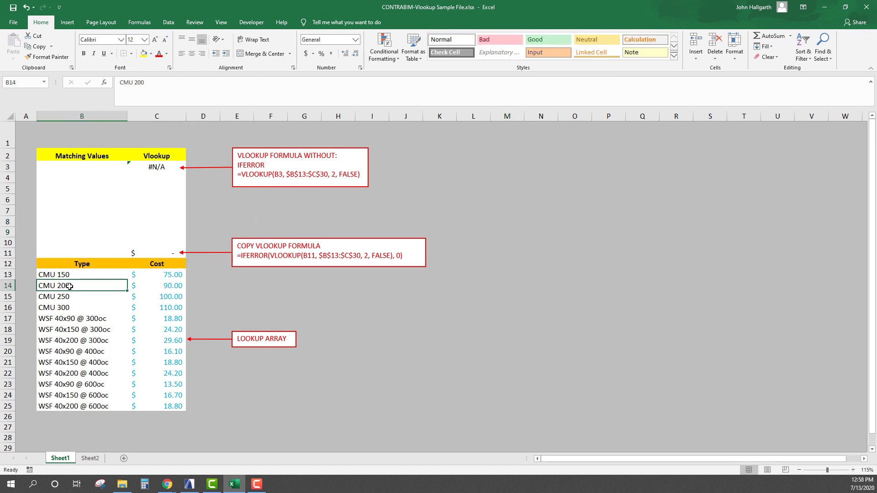
pyautogui.click(151, 252)
pyautogui.click(277, 93)
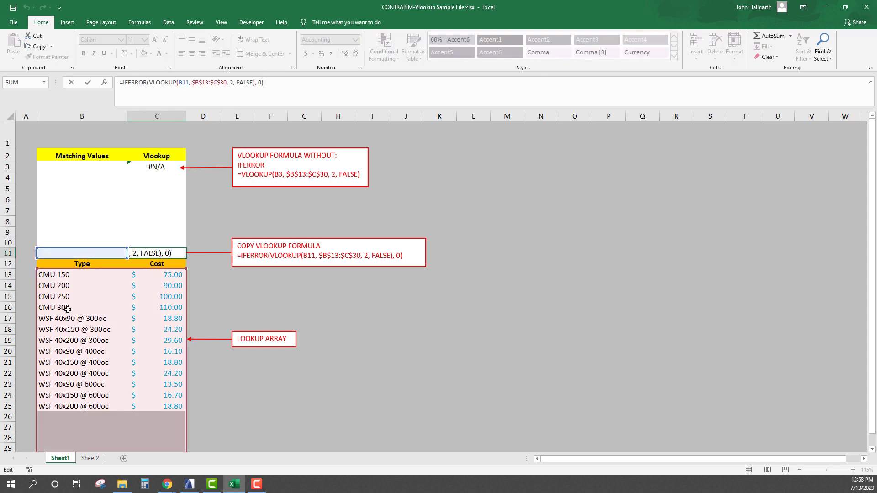
pyautogui.scroll(-4, 66, 302)
pyautogui.scroll(2, 66, 302)
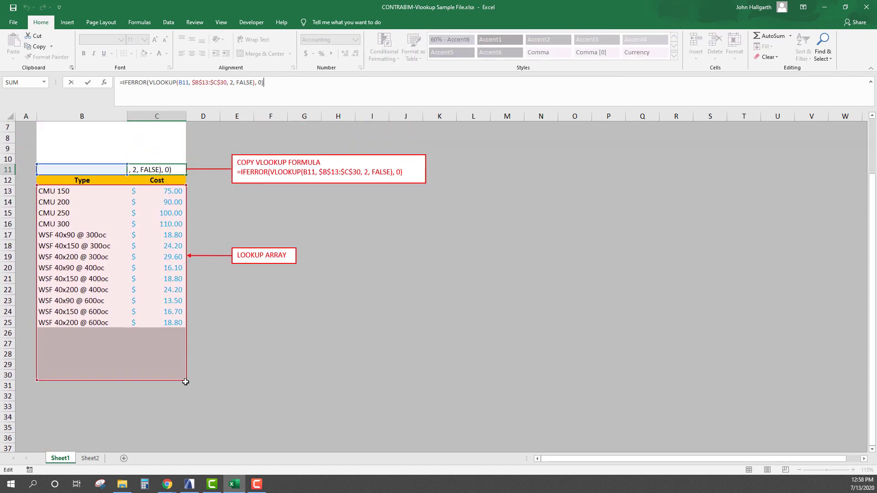
pyautogui.moveTo(186, 379); pyautogui.dragTo(182, 424)
pyautogui.scroll(2, 364, 298)
pyautogui.click(364, 297)
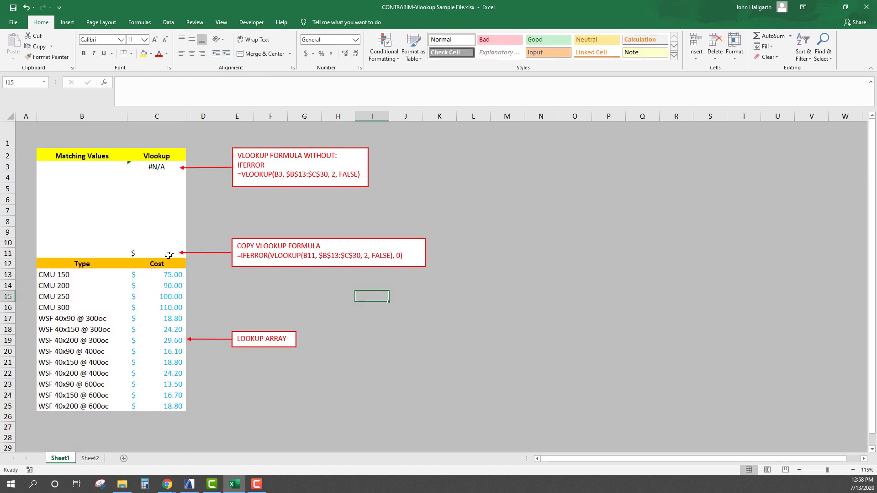
pyautogui.click(162, 251)
pyautogui.click(61, 297)
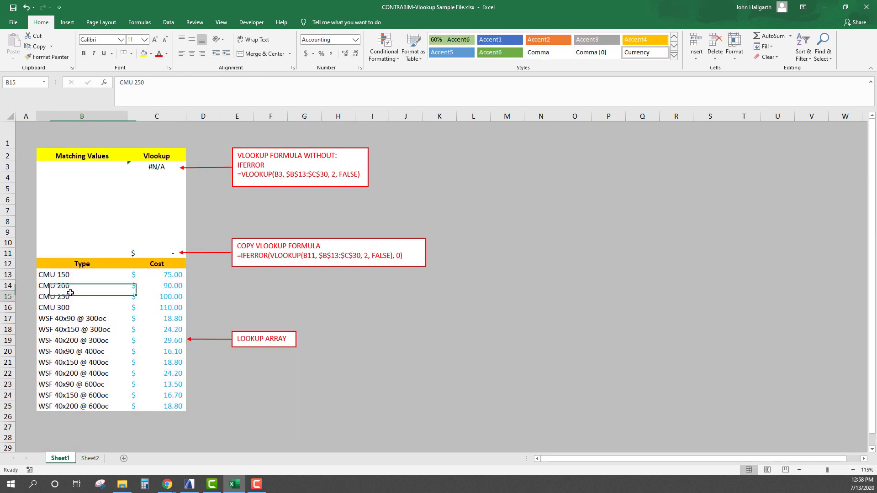
pyautogui.click(161, 251)
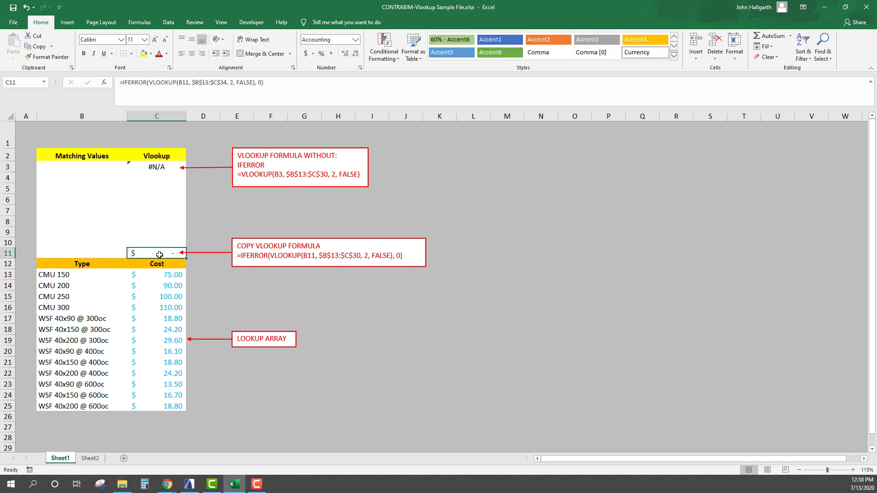
pyautogui.click(94, 252)
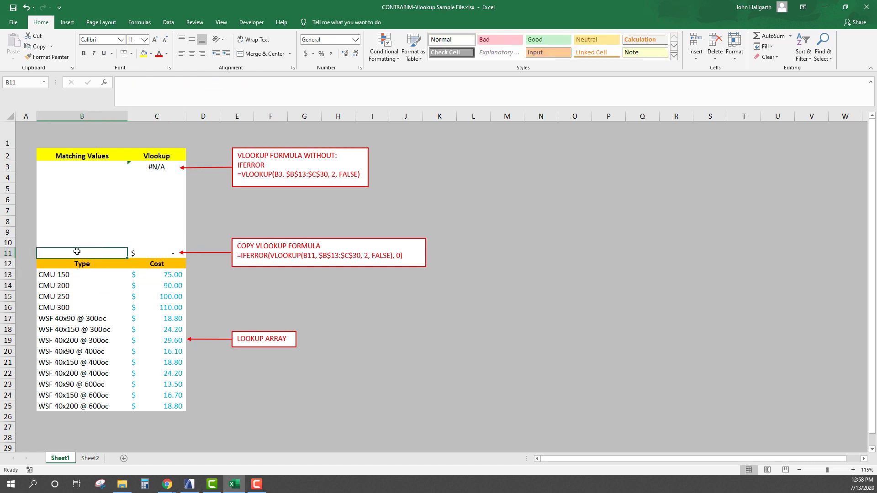
pyautogui.click(69, 285)
pyautogui.hotkey('ctrl', 'c')
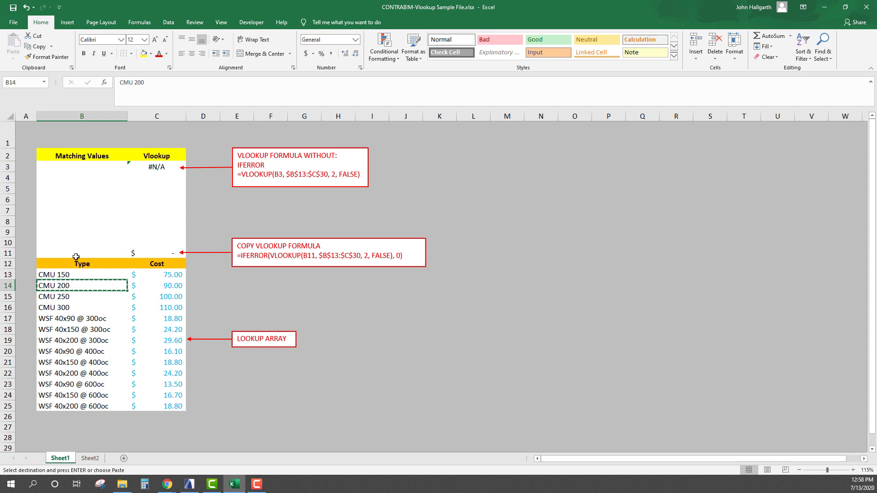
pyautogui.click(78, 254)
pyautogui.hotkey('ctrl', 'v')
pyautogui.click(160, 254)
pyautogui.press('Escape')
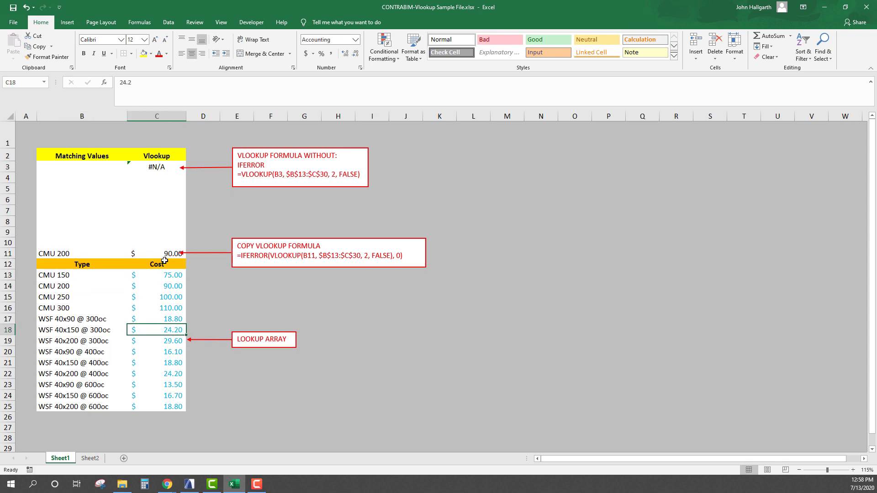
pyautogui.moveTo(254, 239); pyautogui.dragTo(259, 240)
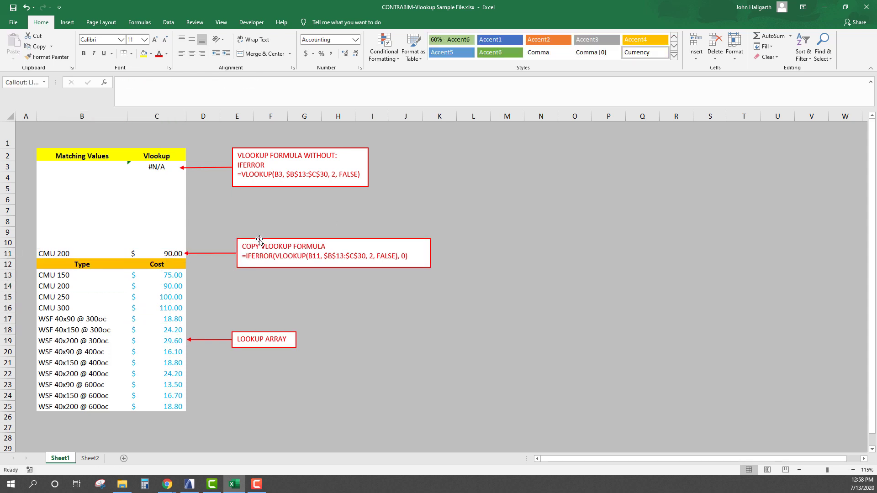
pyautogui.click(152, 254)
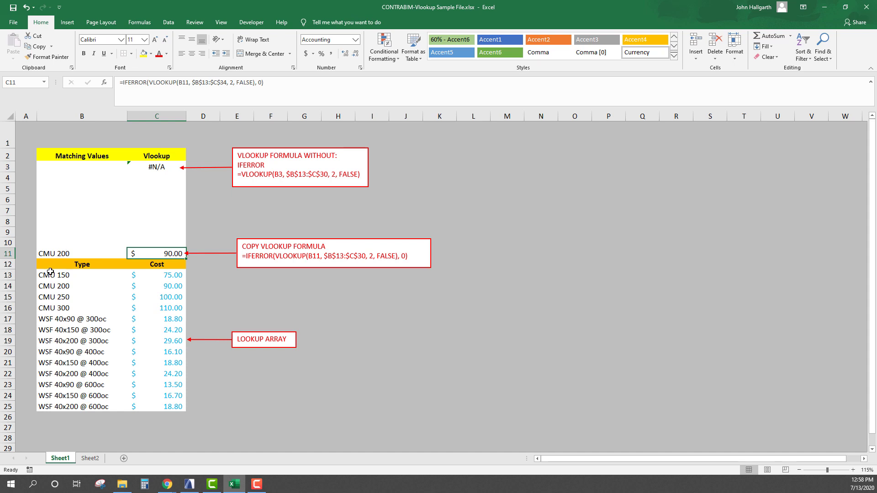
pyautogui.moveTo(55, 288); pyautogui.dragTo(152, 286)
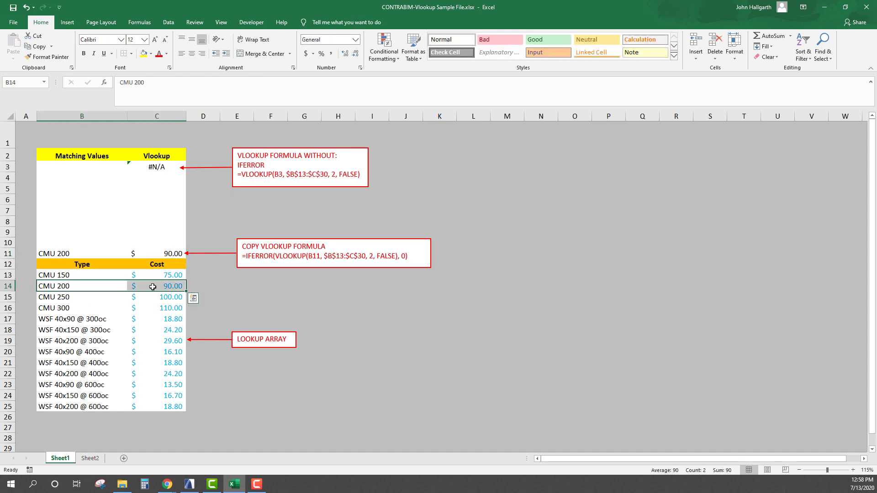
pyautogui.click(162, 286)
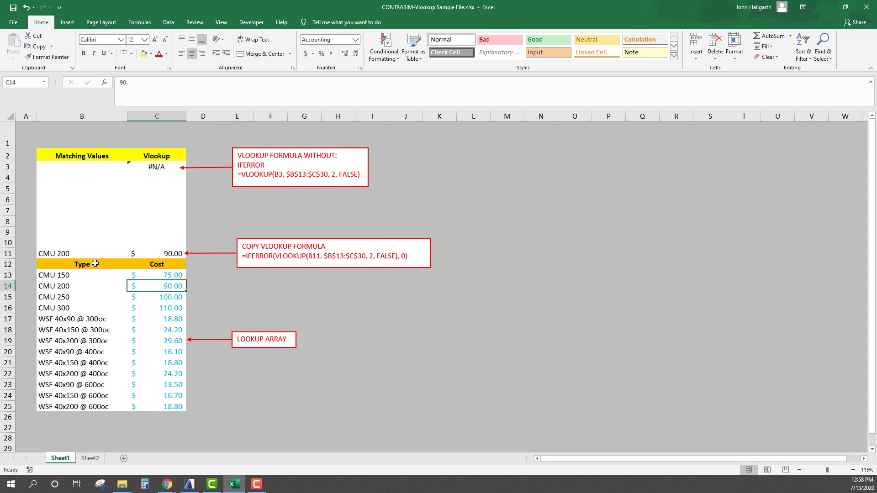
pyautogui.click(149, 251)
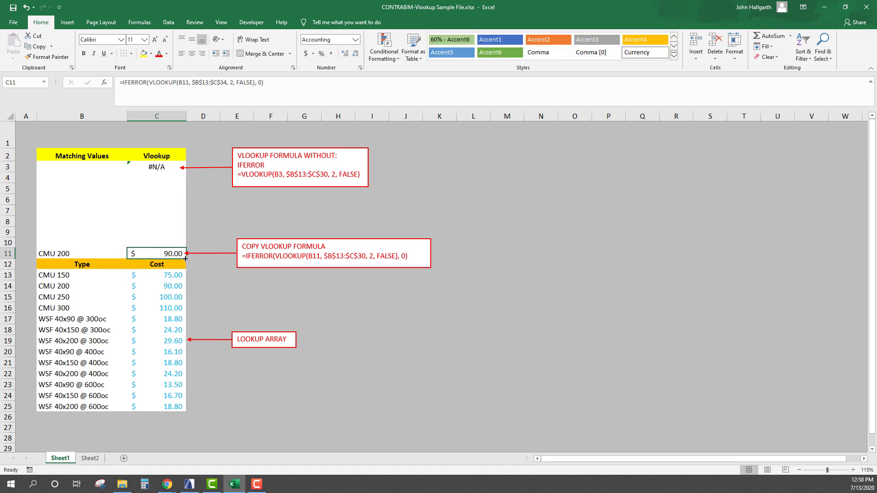
# Step: Fill the C11 IFERROR lookup formula up through row 4
pyautogui.moveTo(185, 258); pyautogui.dragTo(180, 187)
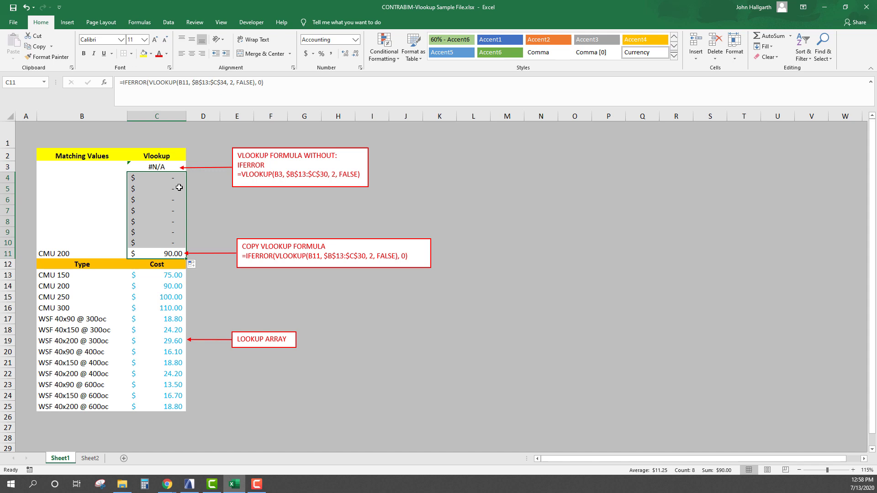
pyautogui.click(165, 235)
pyautogui.click(166, 193)
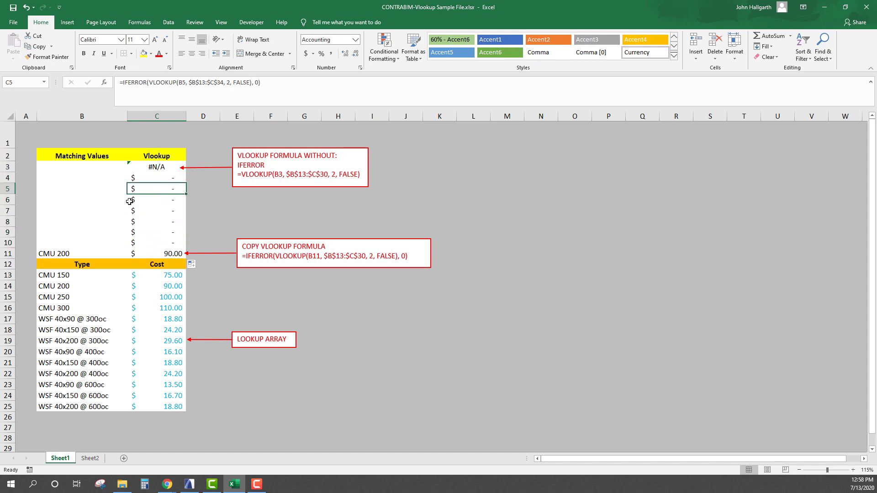
pyautogui.click(81, 204)
# Step: Copy 'WSF 40x200 @ 300oc' from B19 into B5 and B6
pyautogui.click(79, 338)
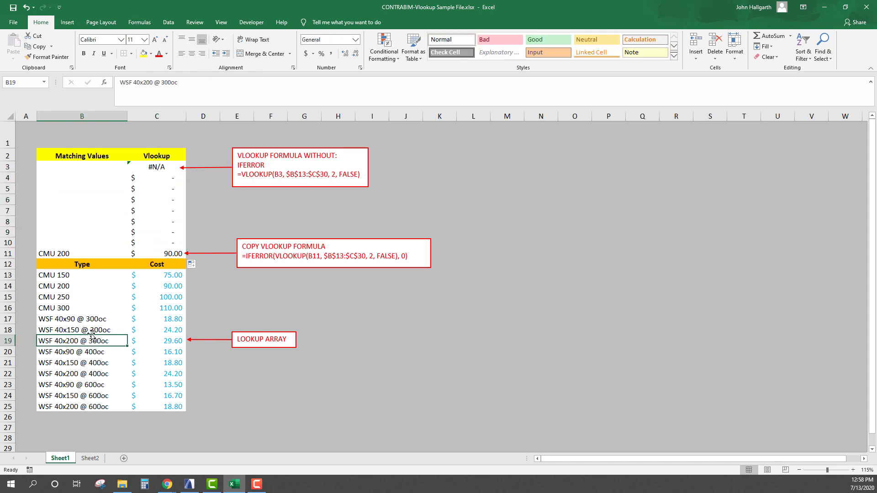
pyautogui.hotkey('ctrl', 'c')
pyautogui.click(76, 188)
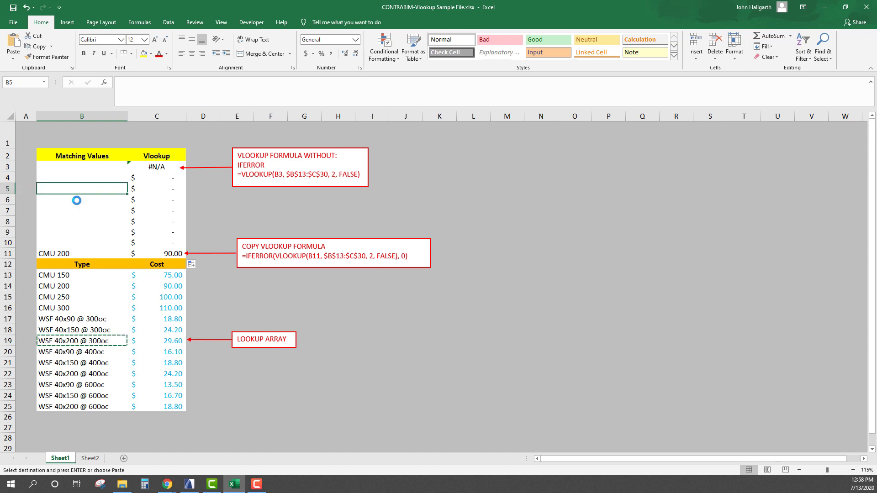
pyautogui.hotkey('ctrl', 'v')
pyautogui.click(76, 199)
pyautogui.hotkey('ctrl', 'v')
pyautogui.click(80, 222)
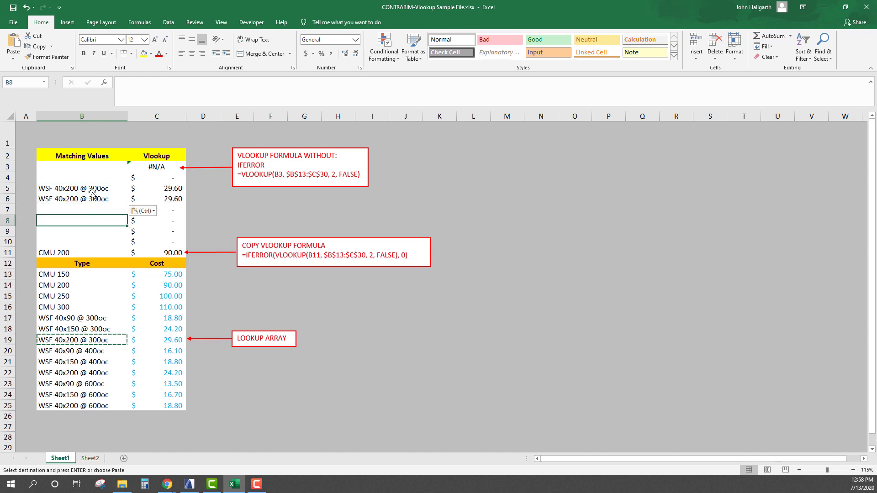
pyautogui.moveTo(78, 200); pyautogui.dragTo(78, 188)
pyautogui.press('Escape')
# Step: Change the WSF 40x200 @ 300oc cost in C19 to 30.00 and review the results
pyautogui.click(180, 339)
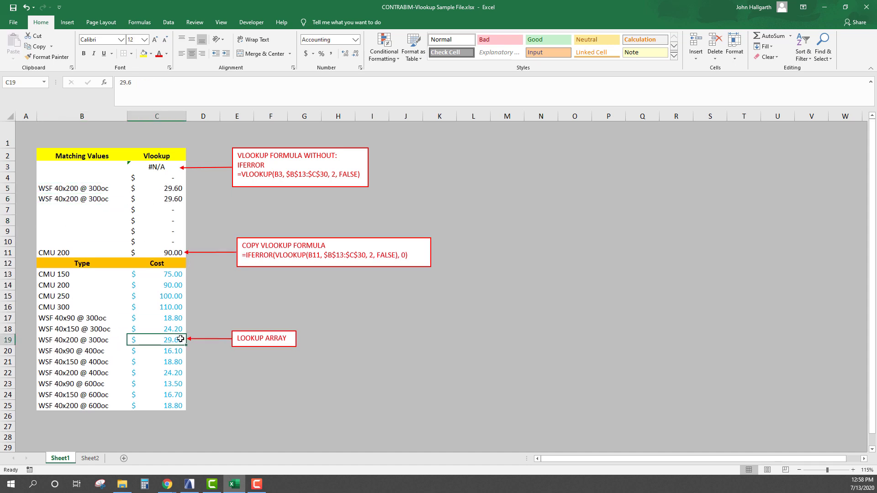
pyautogui.write('30')
pyautogui.press('Return')
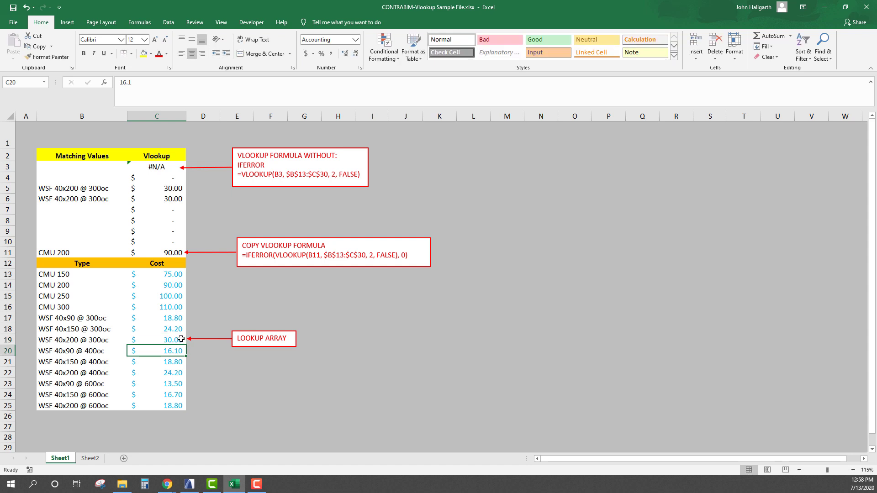
pyautogui.moveTo(169, 189); pyautogui.dragTo(89, 199)
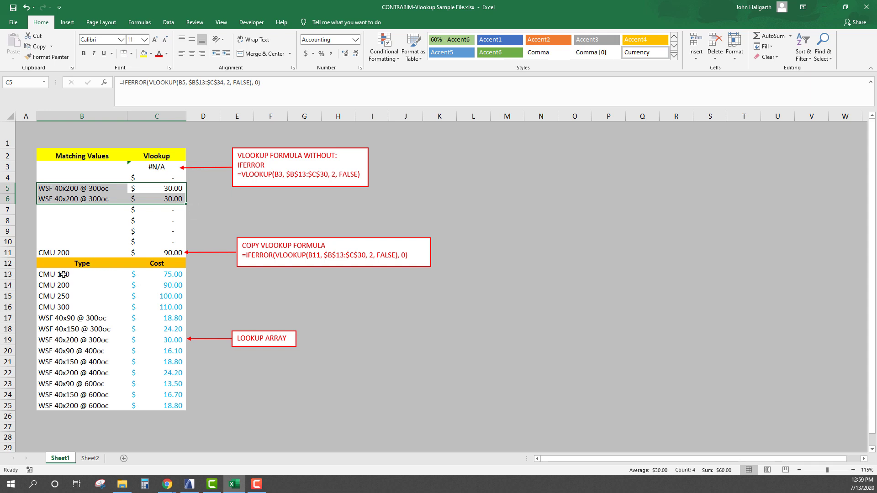
pyautogui.moveTo(63, 274); pyautogui.dragTo(154, 406)
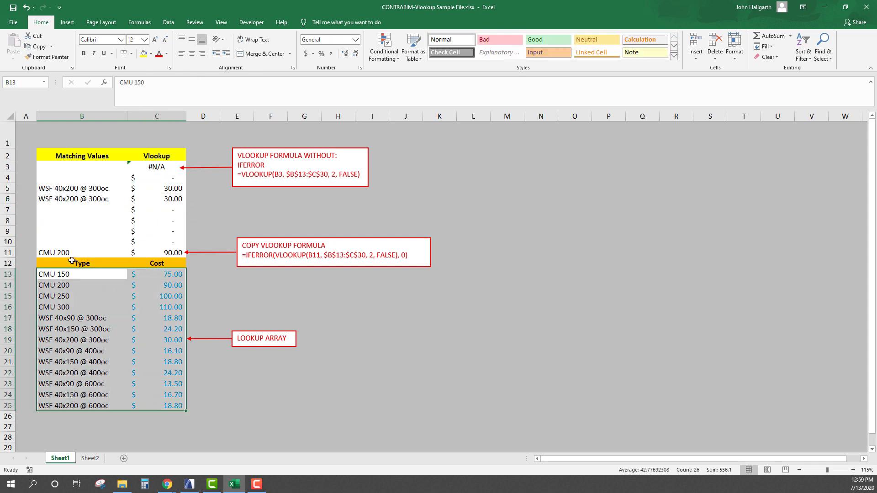
pyautogui.click(203, 327)
pyautogui.click(174, 252)
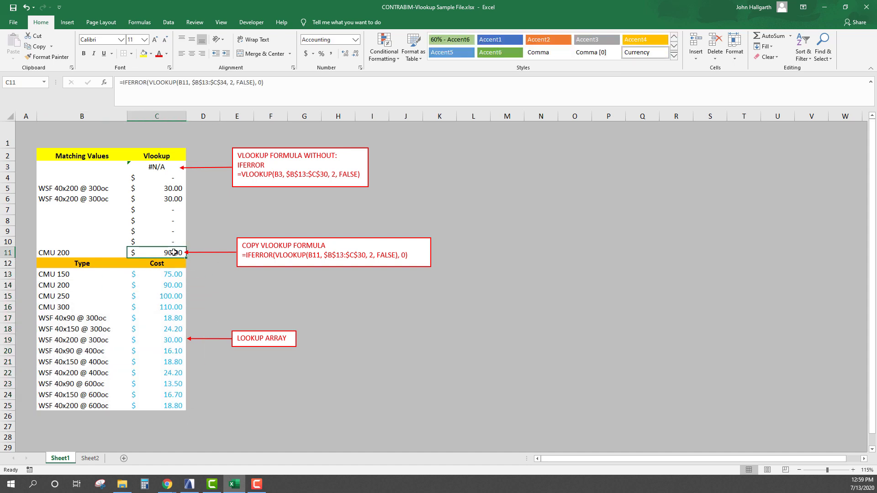
pyautogui.click(295, 84)
pyautogui.click(154, 81)
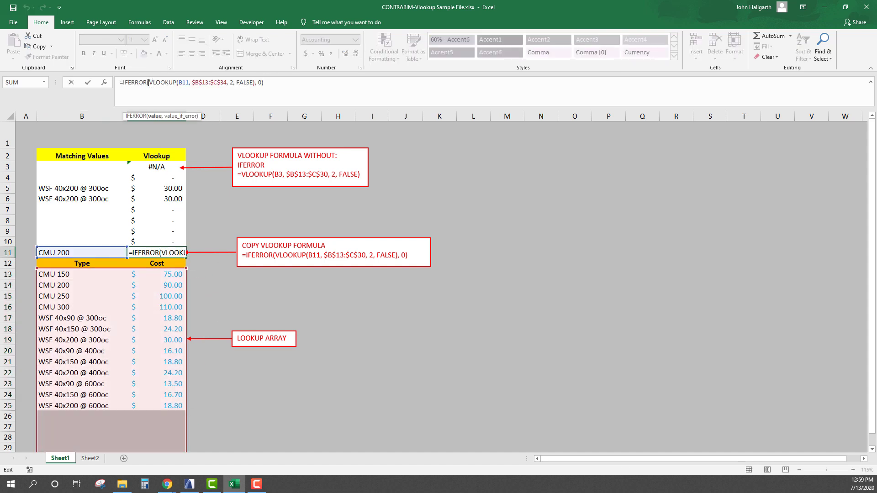
pyautogui.moveTo(124, 83); pyautogui.dragTo(146, 83)
pyautogui.click(182, 83)
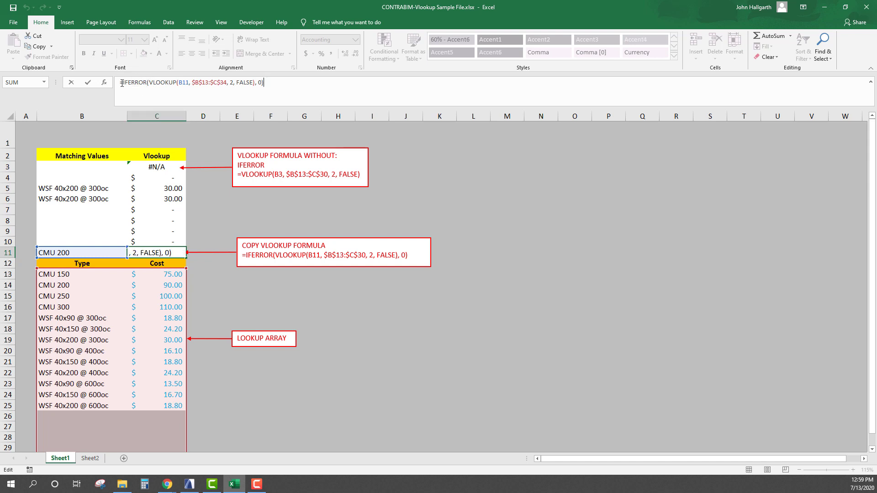
pyautogui.press('Return')
pyautogui.click(157, 165)
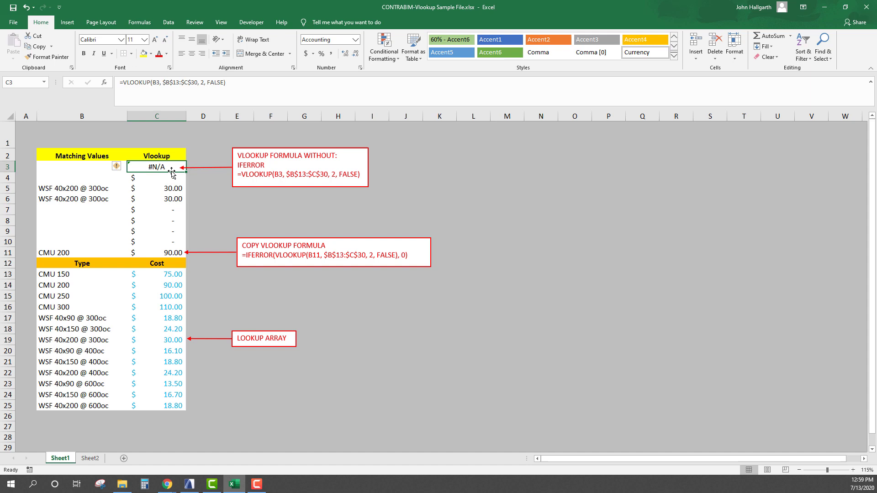
pyautogui.click(99, 188)
pyautogui.hotkey('ctrl', 'c')
pyautogui.press('Up')
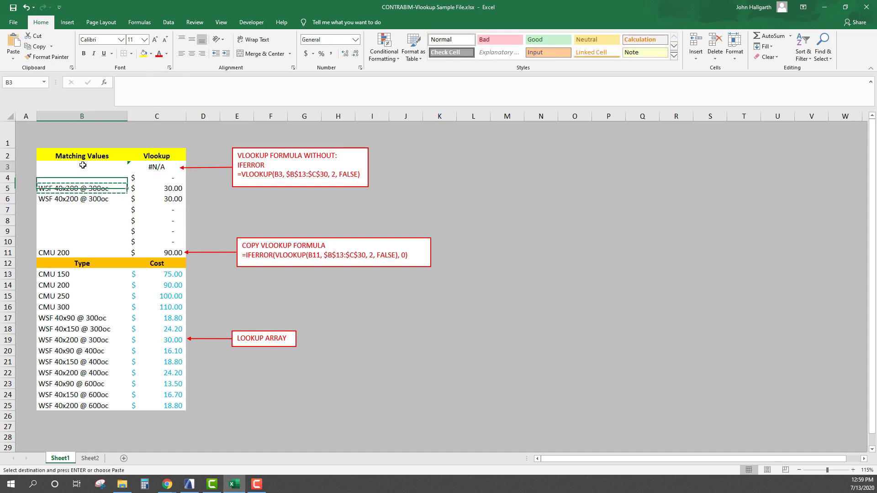
pyautogui.press('Up')
pyautogui.hotkey('ctrl', 'v')
pyautogui.press('Right')
pyautogui.press('Escape')
pyautogui.press('Left')
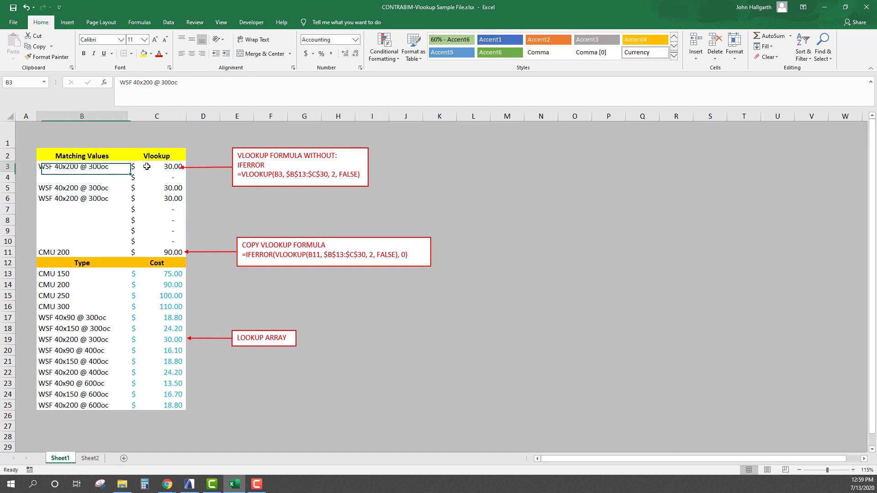
pyautogui.press('Right')
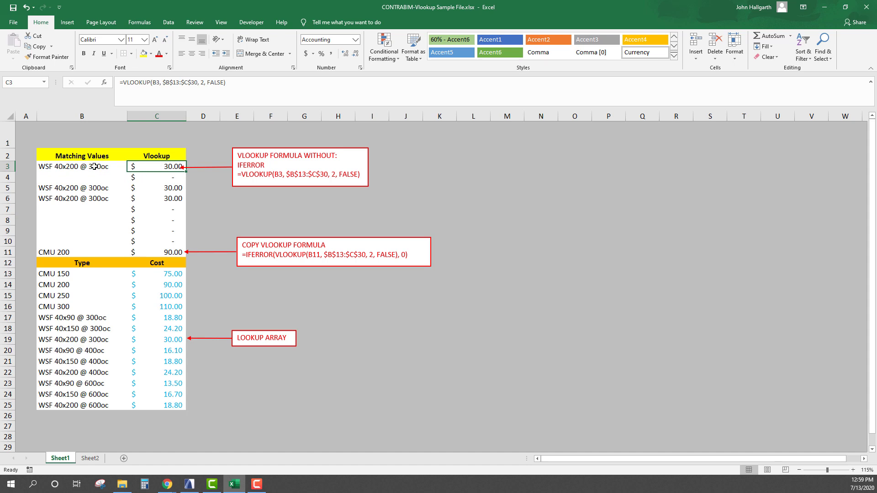
pyautogui.click(94, 167)
pyautogui.press('BackSpace')
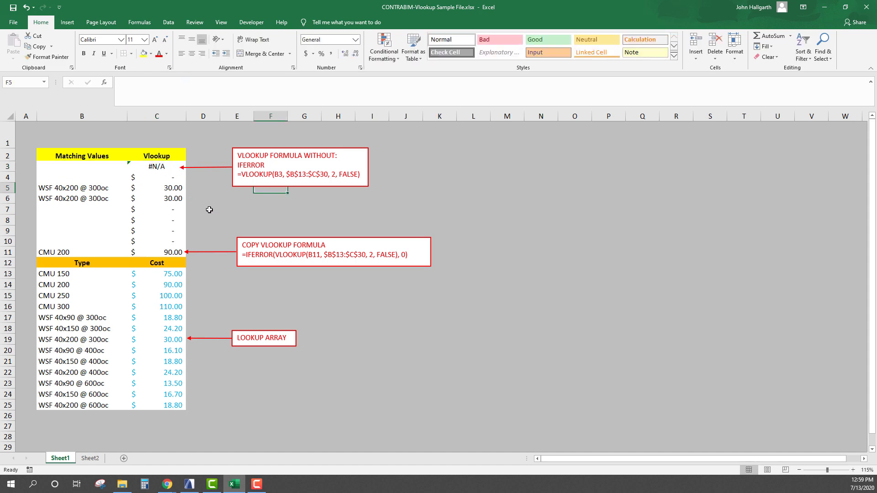
pyautogui.click(157, 168)
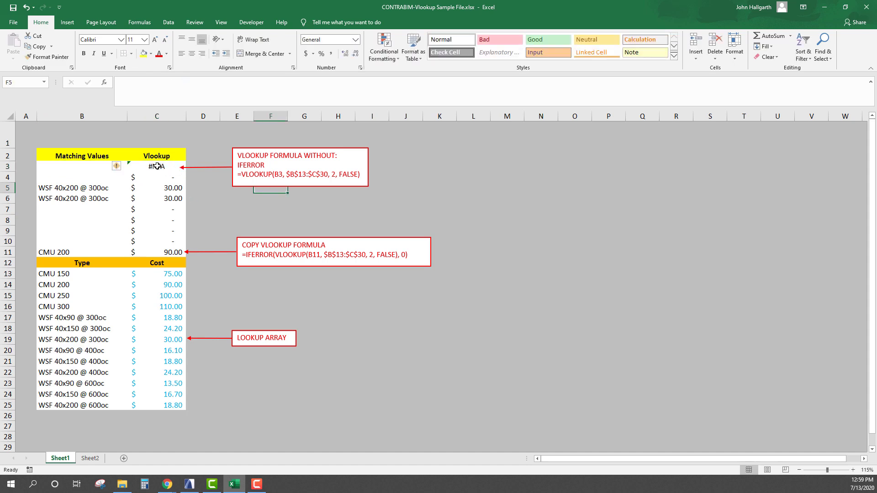
pyautogui.click(138, 83)
pyautogui.hotkey('ctrl', 'Return')
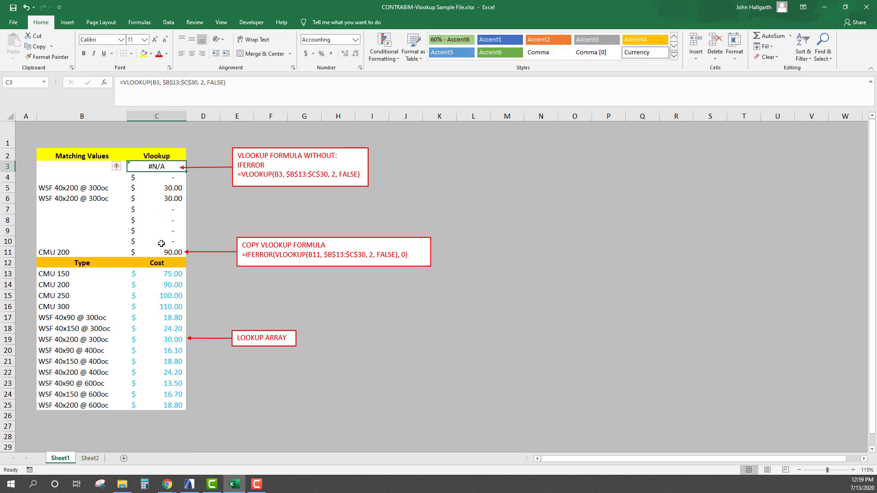
pyautogui.click(165, 252)
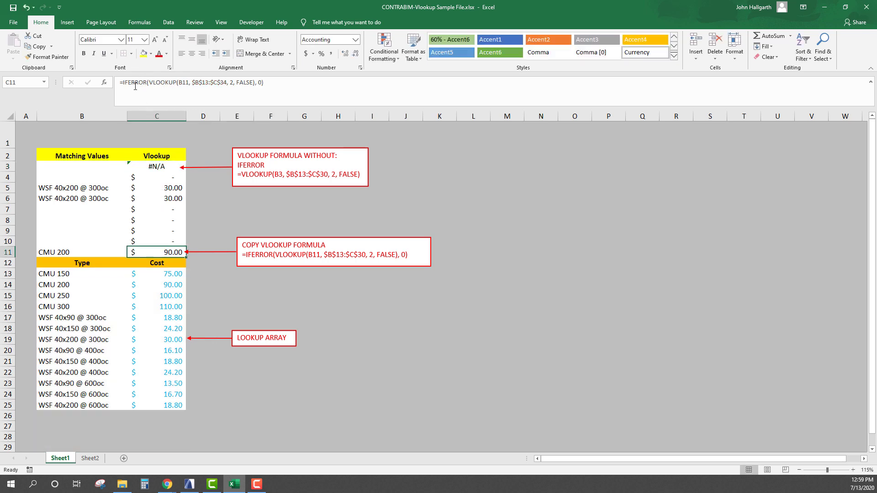
pyautogui.click(149, 84)
pyautogui.doubleClick(137, 82)
pyautogui.press('Right')
pyautogui.press('Right')
pyautogui.press('Right')
pyautogui.press('Right')
pyautogui.press('Right')
pyautogui.press('Right')
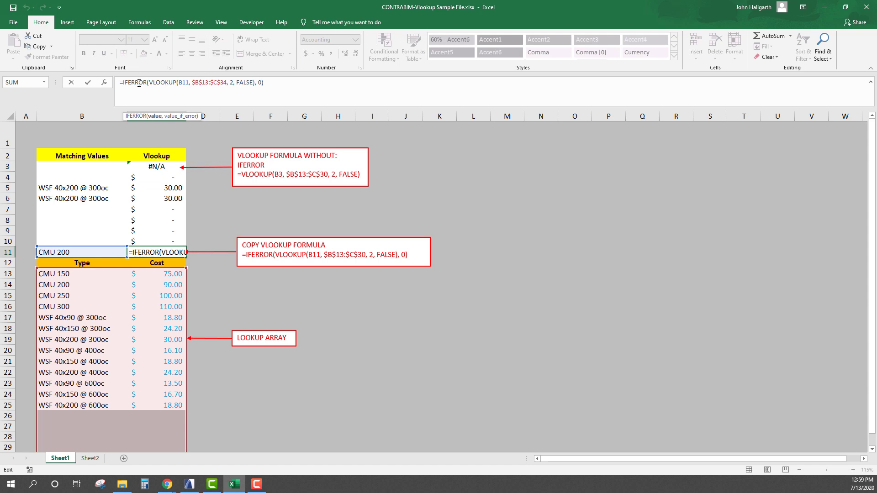
pyautogui.moveTo(150, 82); pyautogui.dragTo(187, 83)
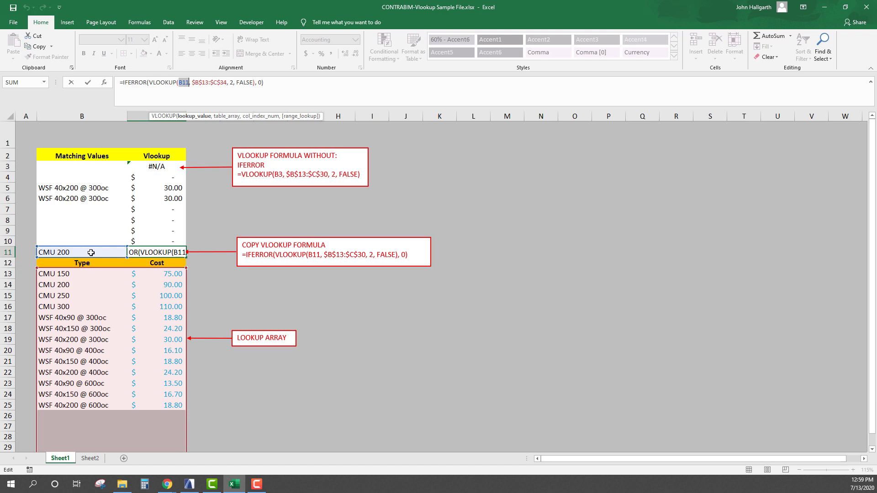
pyautogui.press('Escape')
pyautogui.click(150, 221)
pyautogui.press('F2')
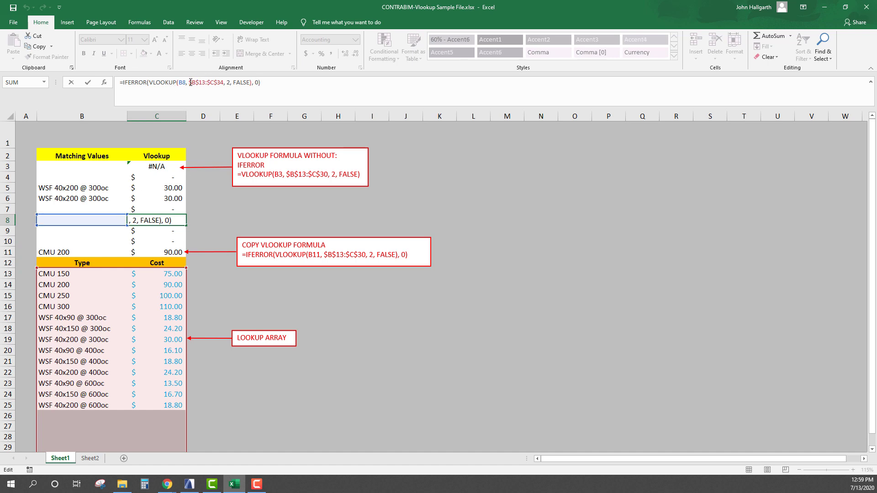
pyautogui.moveTo(190, 83); pyautogui.dragTo(224, 82)
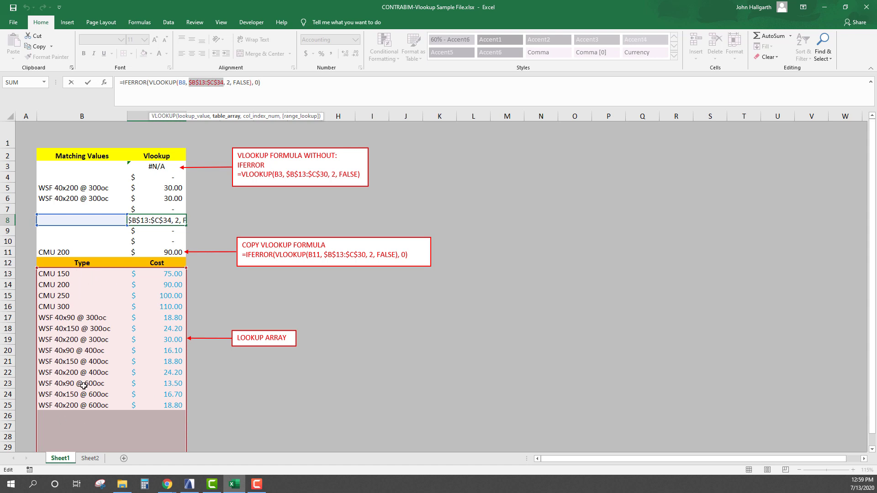
pyautogui.press('End')
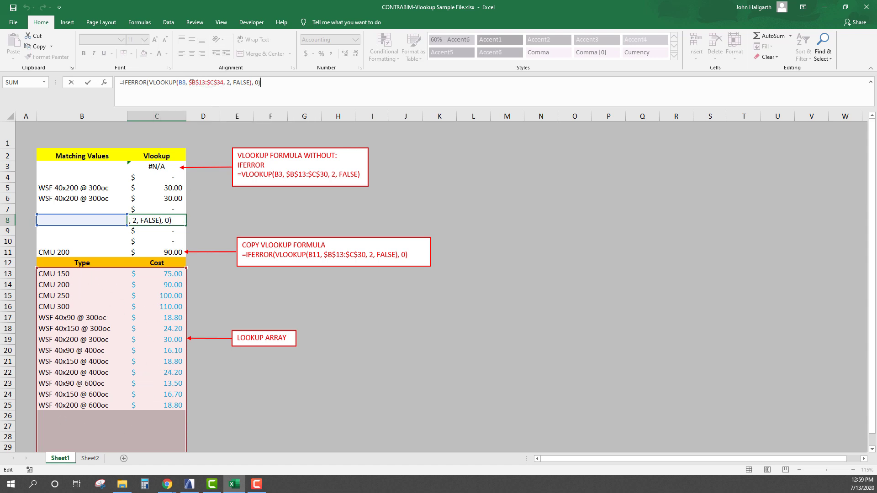
pyautogui.click(191, 83)
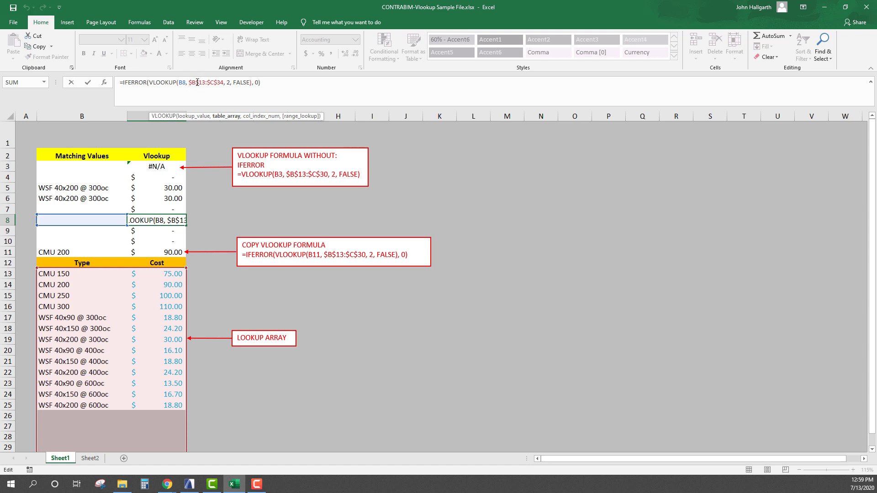
pyautogui.click(211, 83)
pyautogui.hotkey('ctrl', 'Return')
# Step: Copy C11's IFERROR(VLOOKUP) formula up into C4 through C10
pyautogui.click(181, 253)
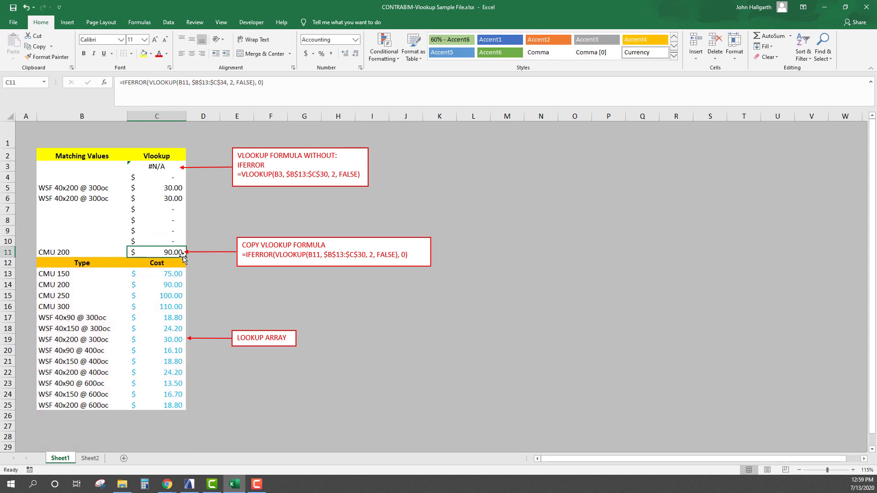
pyautogui.moveTo(185, 257); pyautogui.dragTo(180, 181)
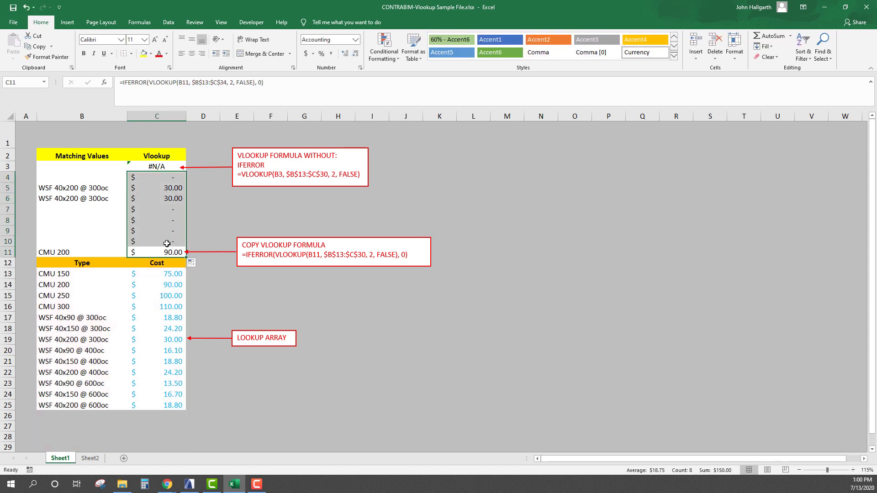
pyautogui.click(100, 224)
# Step: Inspect C6's formula, checking the $B$13:$C$34 range and FALSE exact-match argument
pyautogui.click(143, 200)
pyautogui.click(228, 82)
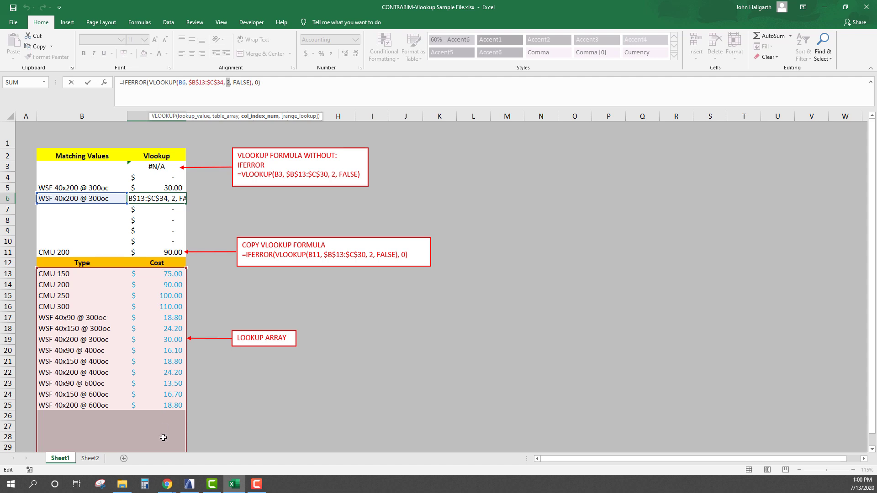
pyautogui.doubleClick(241, 83)
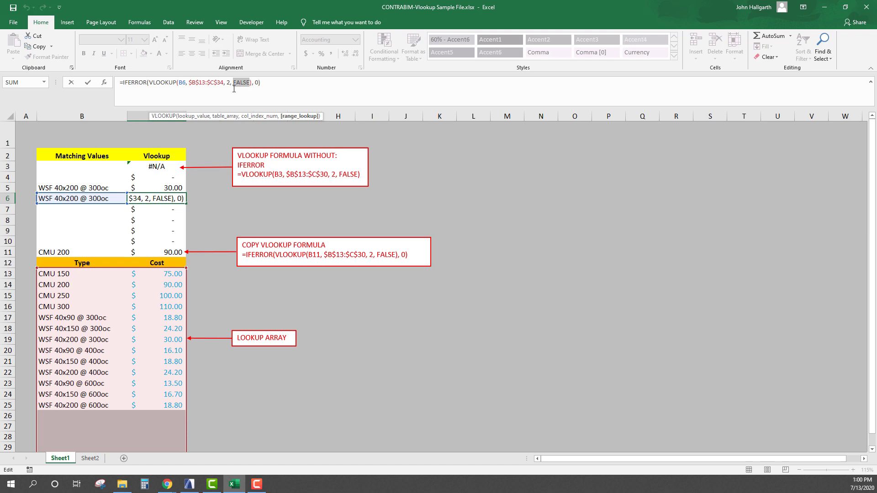
pyautogui.press('Escape')
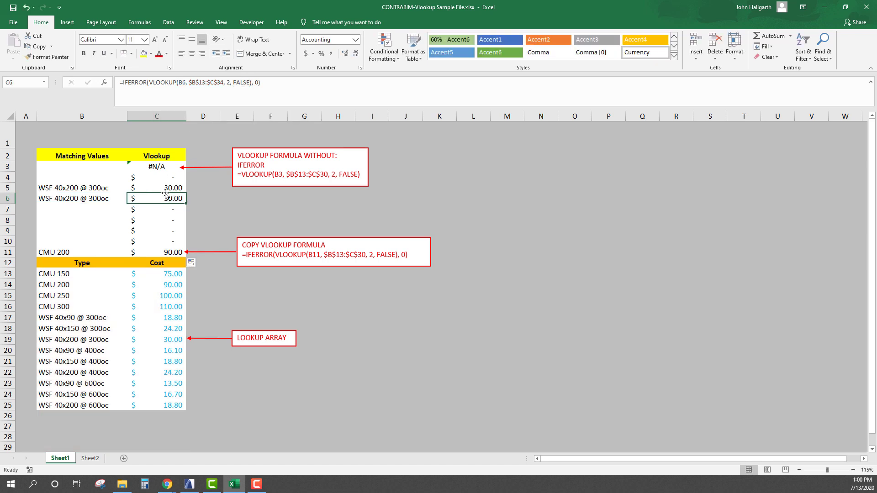
pyautogui.click(236, 82)
pyautogui.hotkey('shift', 'Home')
pyautogui.press('Escape')
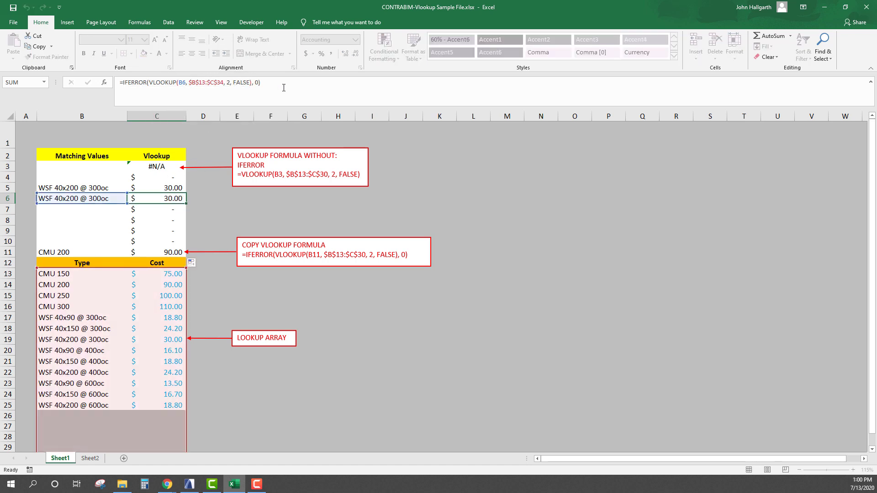
pyautogui.press('F2')
# Step: Commit C6 unchanged and check the WSF 40x200 rows and C10 lookup
pyautogui.click(212, 219)
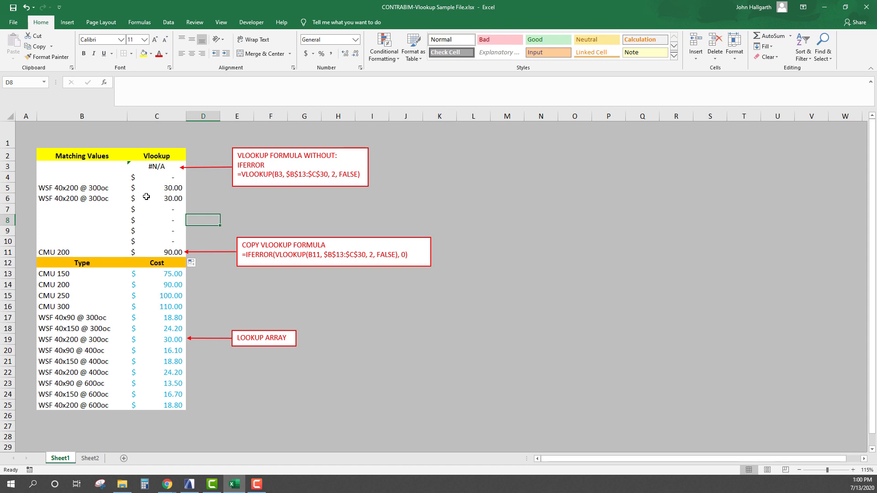
pyautogui.moveTo(91, 188); pyautogui.dragTo(155, 198)
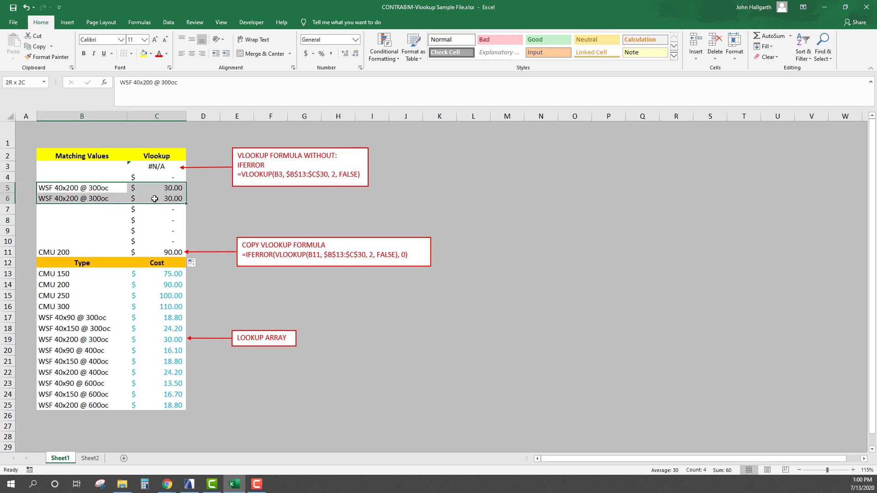
pyautogui.click(157, 241)
pyautogui.click(93, 297)
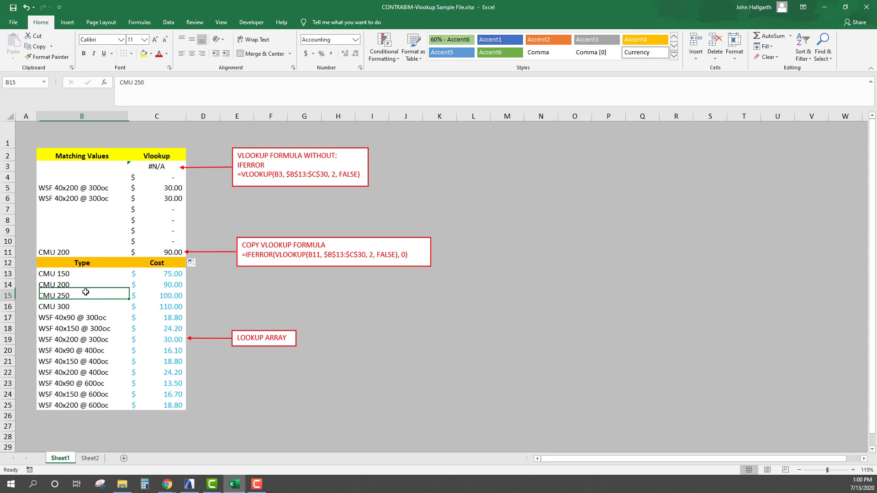
pyautogui.click(86, 273)
# Step: Review the B13:C25 cost table, including WSF 40x150 @ 600oc at 16.70
pyautogui.moveTo(120, 279); pyautogui.dragTo(173, 406)
pyautogui.scroll(-4, 75, 332)
pyautogui.scroll(4, 71, 330)
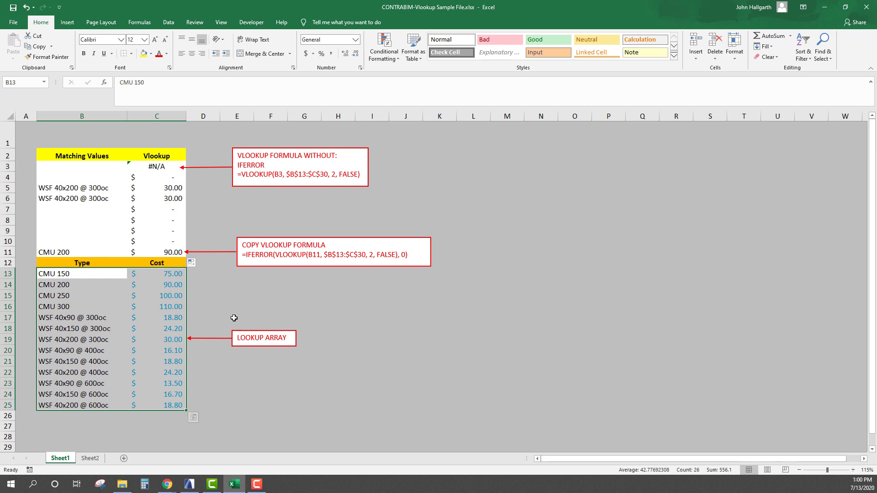
pyautogui.click(106, 339)
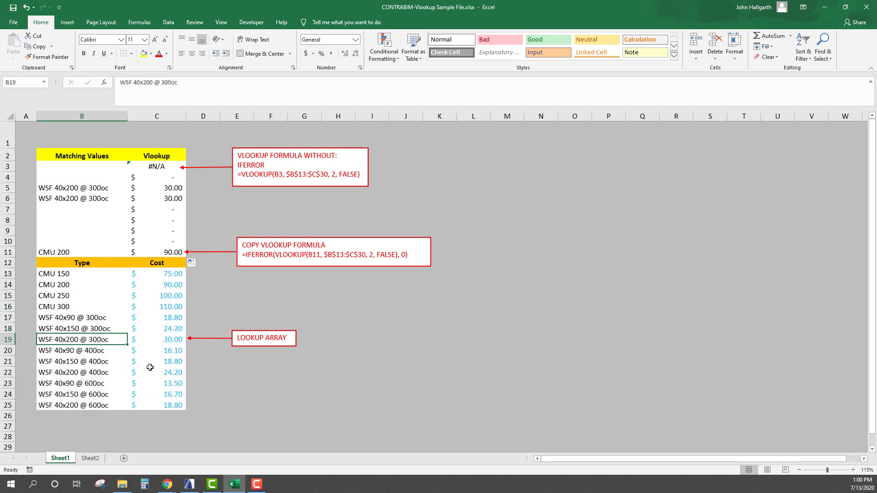
pyautogui.moveTo(90, 286); pyautogui.dragTo(143, 372)
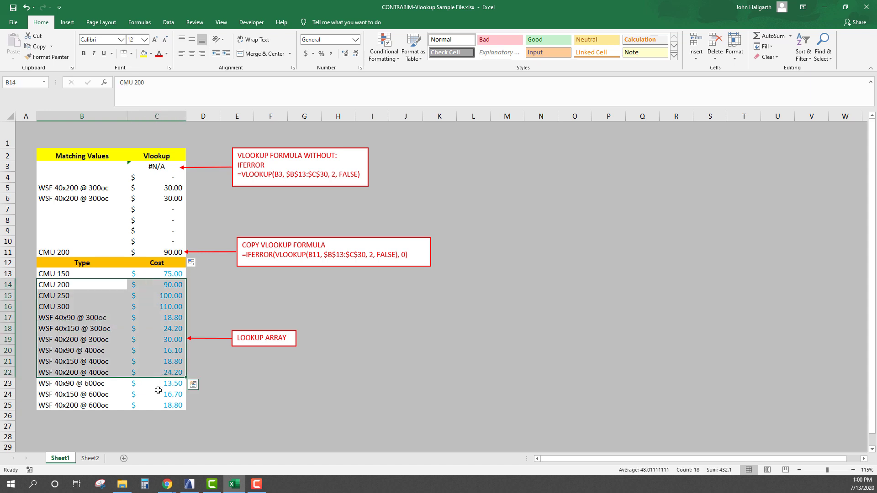
pyautogui.click(154, 390)
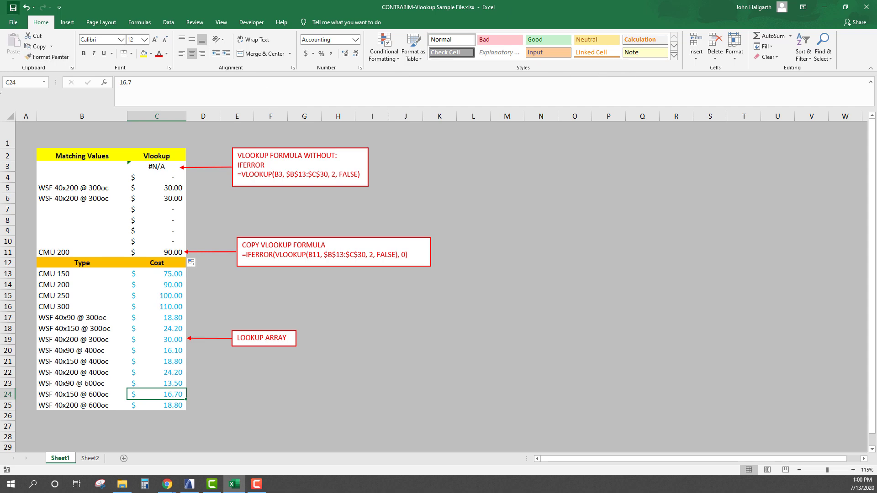
# Step: Close Excel, collapse Model Details, and switch to the [0. First Floor] drawing
pyautogui.click(866, 7)
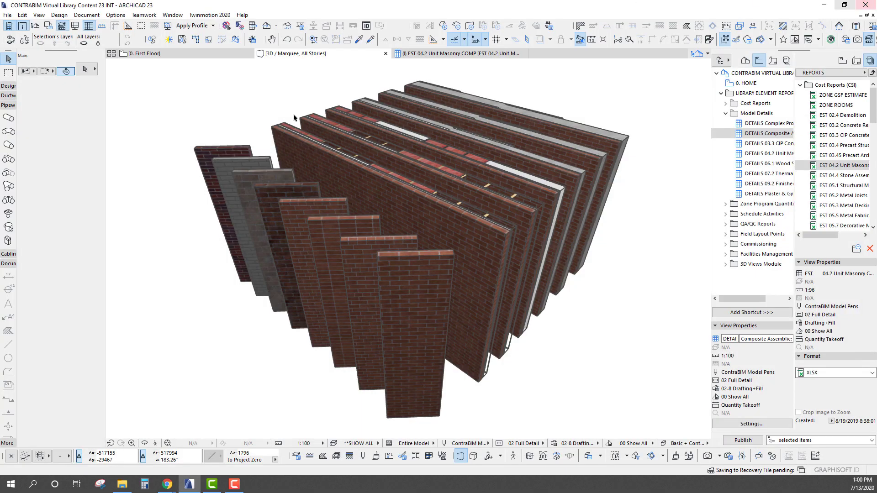
pyautogui.click(725, 113)
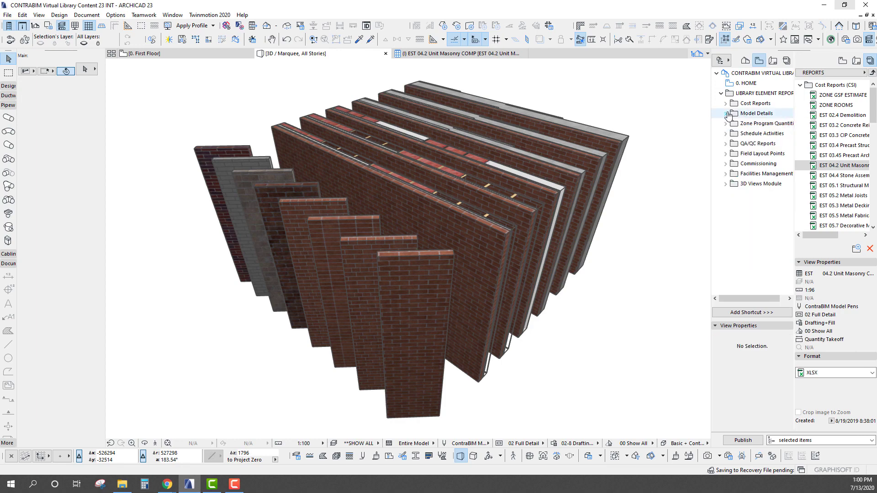
pyautogui.moveTo(462, 237); pyautogui.dragTo(548, 196)
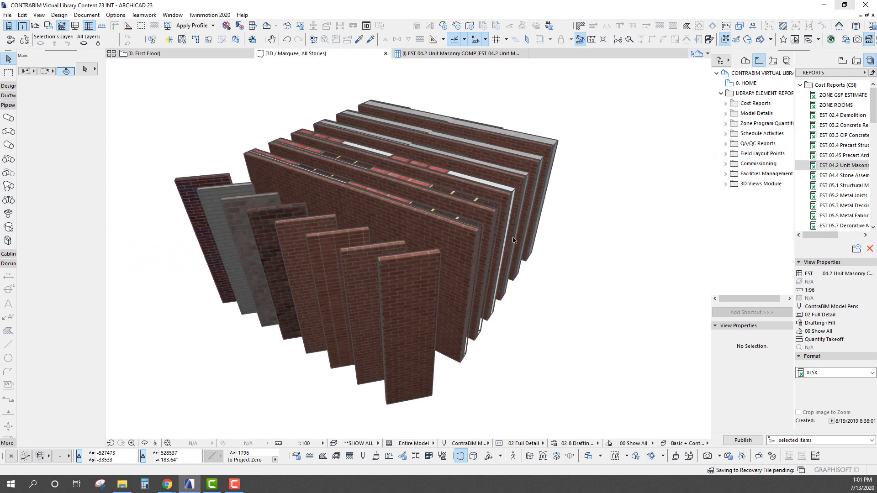
pyautogui.click(200, 54)
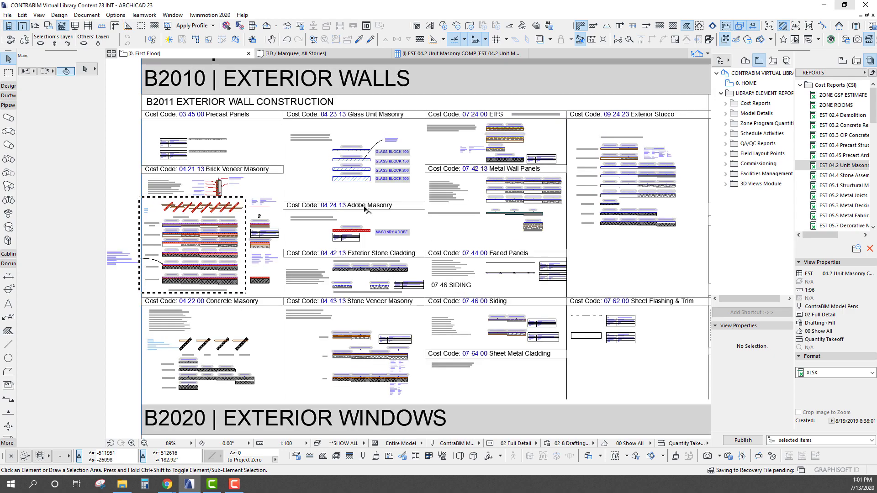
# Step: Zoom into the Brick Veneer Masonry details and expand the Navigator's Model Details folder
pyautogui.scroll(3, 314, 206)
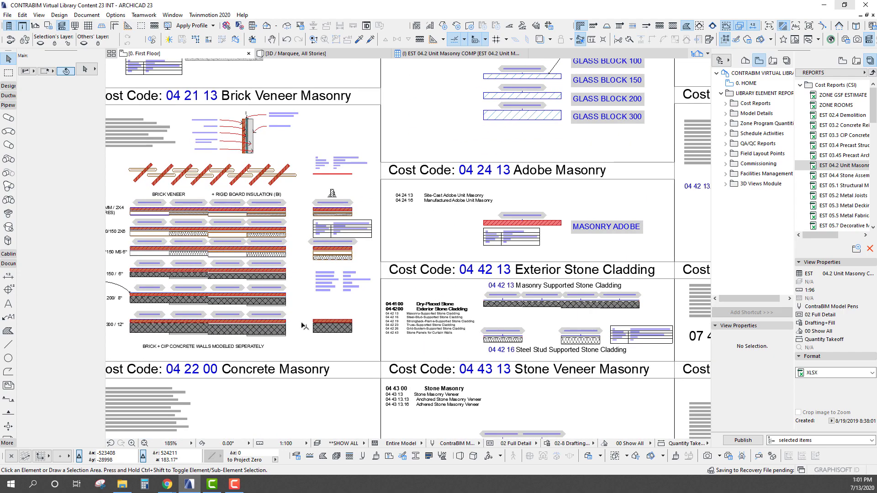
pyautogui.scroll(-3, 486, 289)
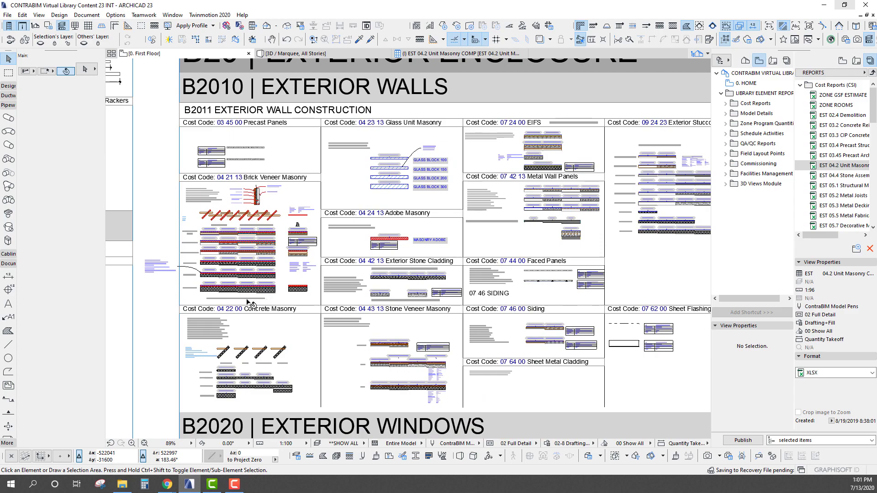
pyautogui.scroll(15, 228, 277)
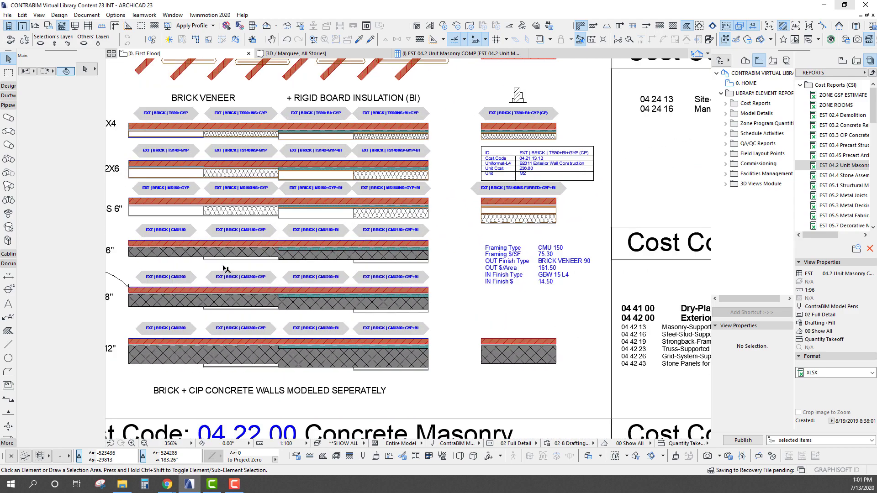
pyautogui.scroll(-2, 291, 279)
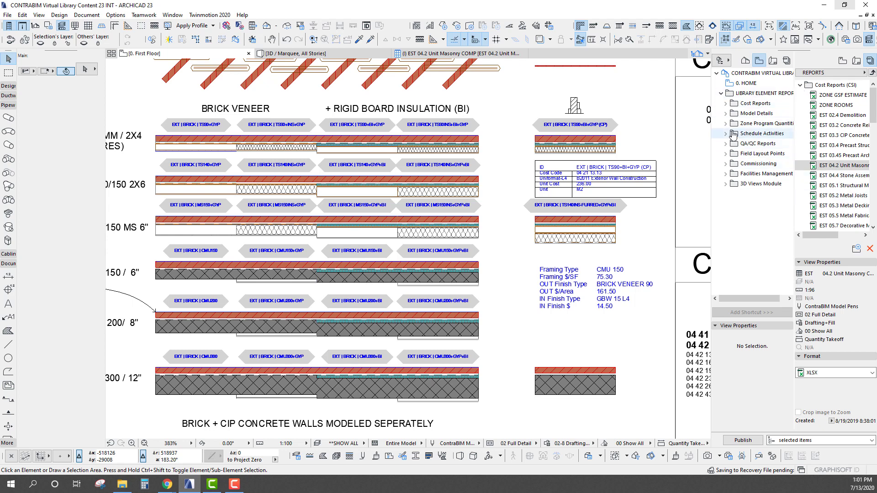
pyautogui.click(726, 113)
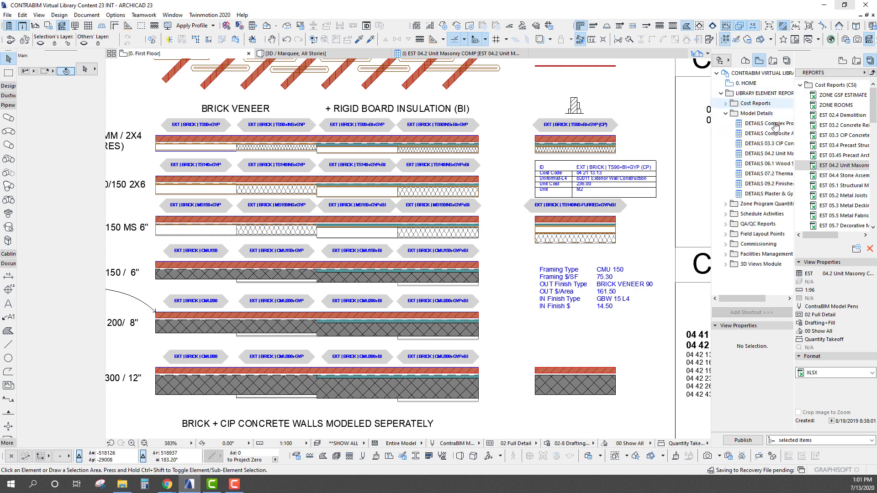
pyautogui.doubleClick(754, 133)
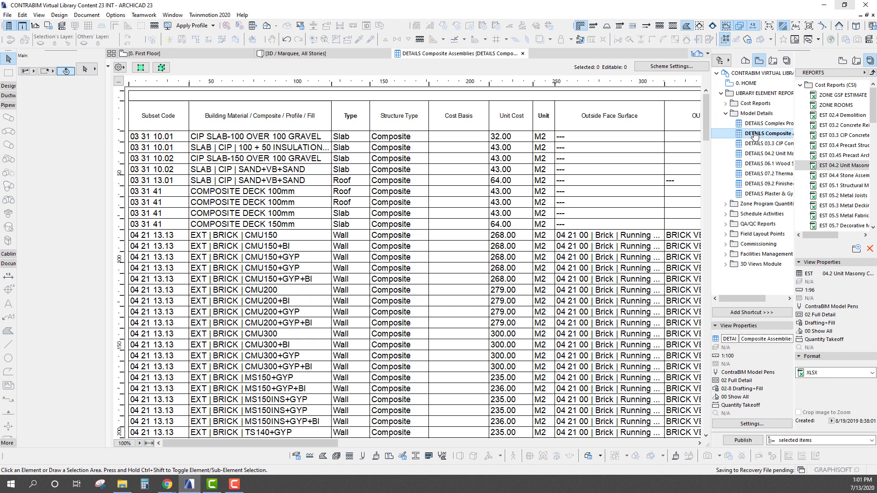
pyautogui.click(162, 117)
pyautogui.click(247, 234)
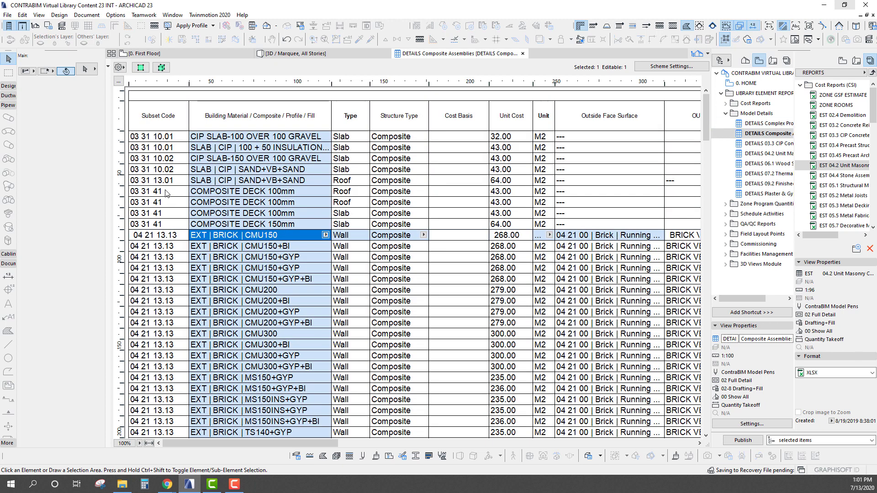
pyautogui.click(155, 180)
pyautogui.click(251, 117)
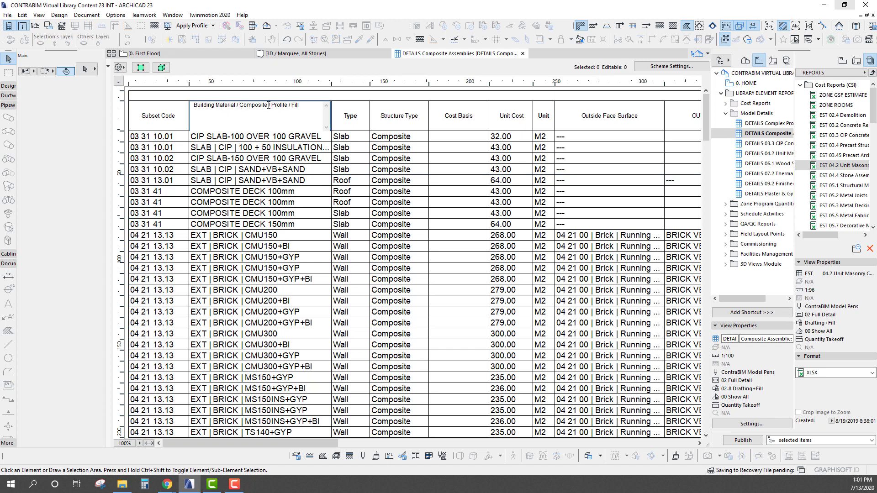
pyautogui.moveTo(268, 105); pyautogui.dragTo(238, 107)
pyautogui.click(276, 269)
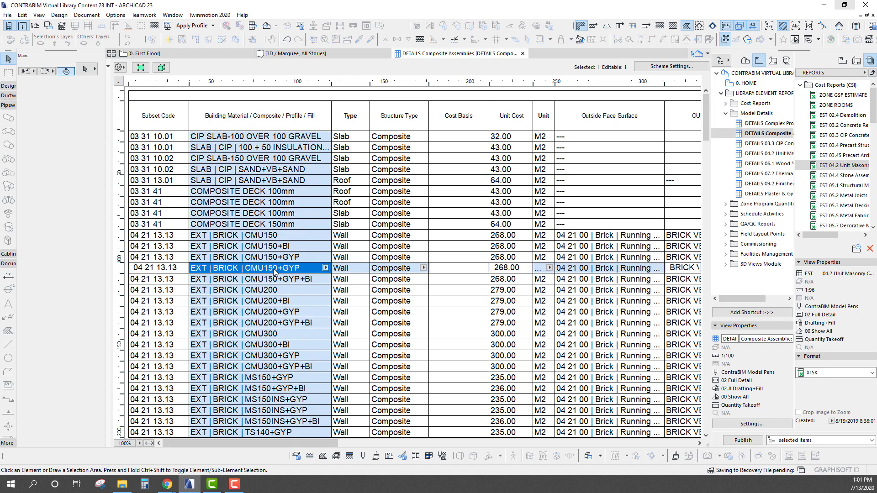
pyautogui.moveTo(256, 445); pyautogui.dragTo(369, 438)
pyautogui.click(356, 109)
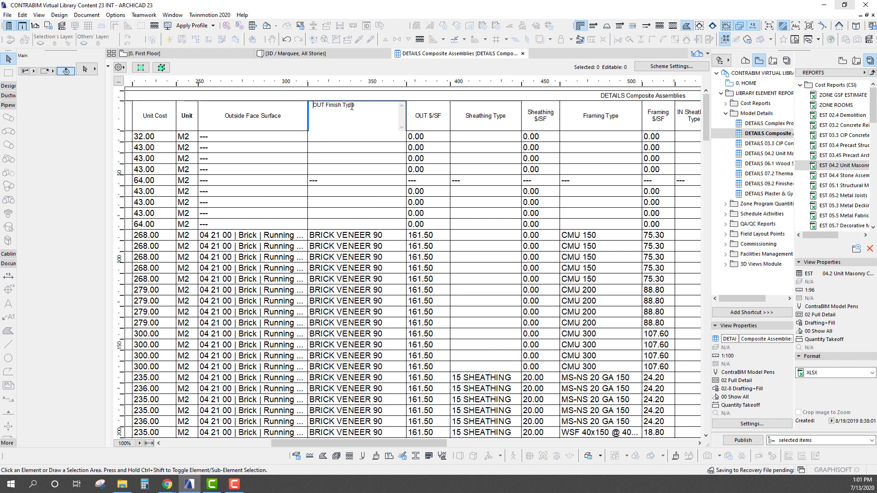
pyautogui.click(354, 258)
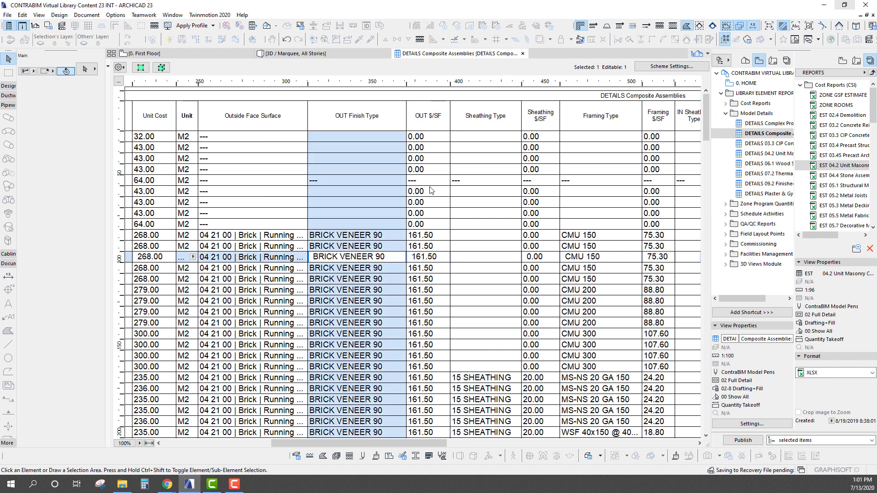
pyautogui.click(431, 270)
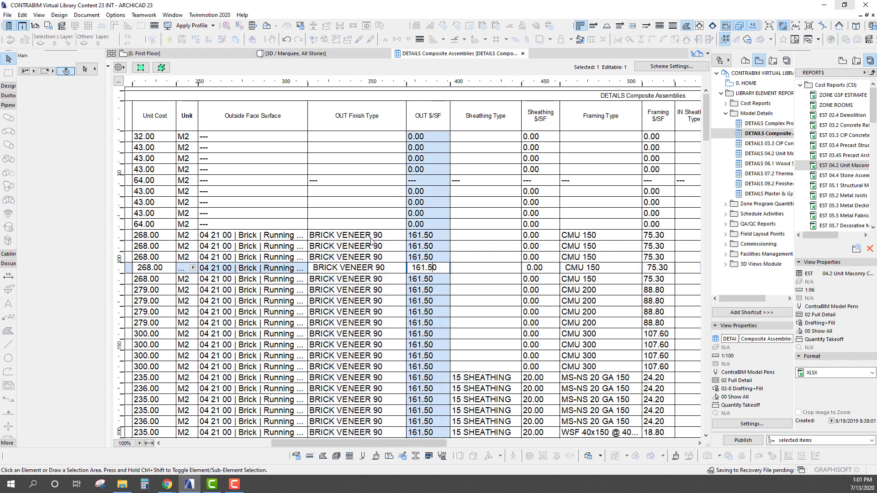
pyautogui.moveTo(348, 445); pyautogui.dragTo(365, 446)
pyautogui.click(378, 312)
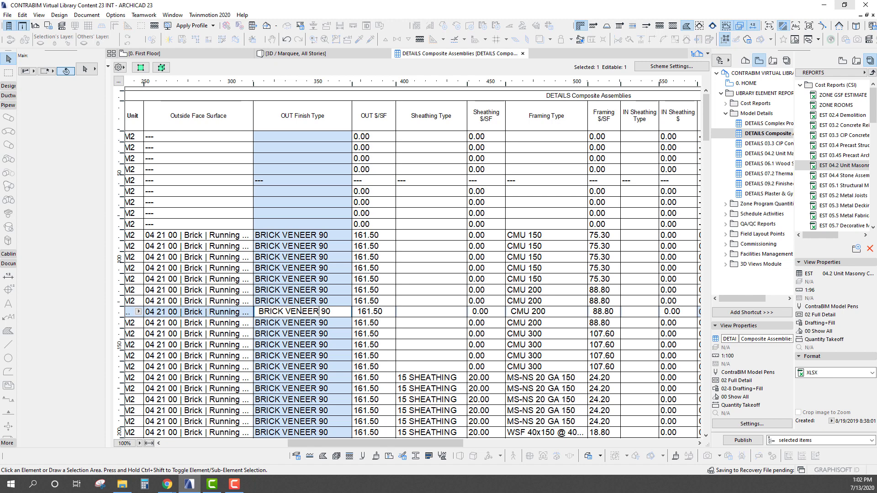
pyautogui.click(322, 239)
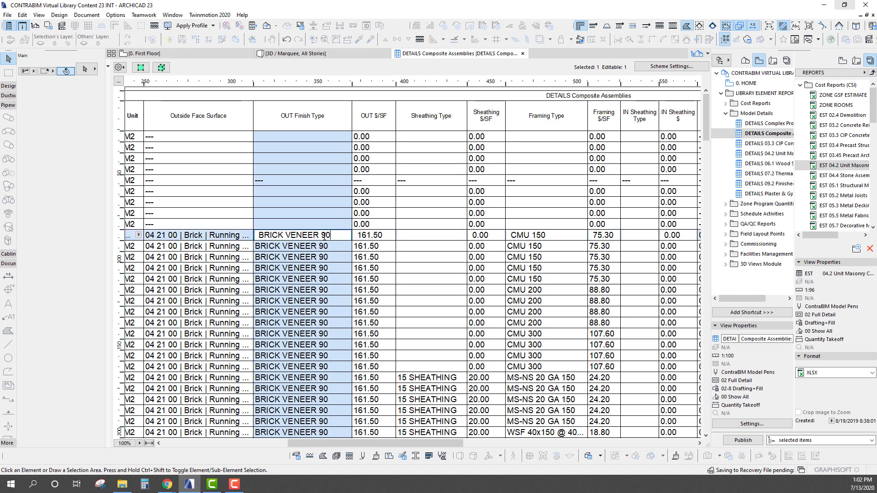
pyautogui.press('Tab')
pyautogui.doubleClick(379, 235)
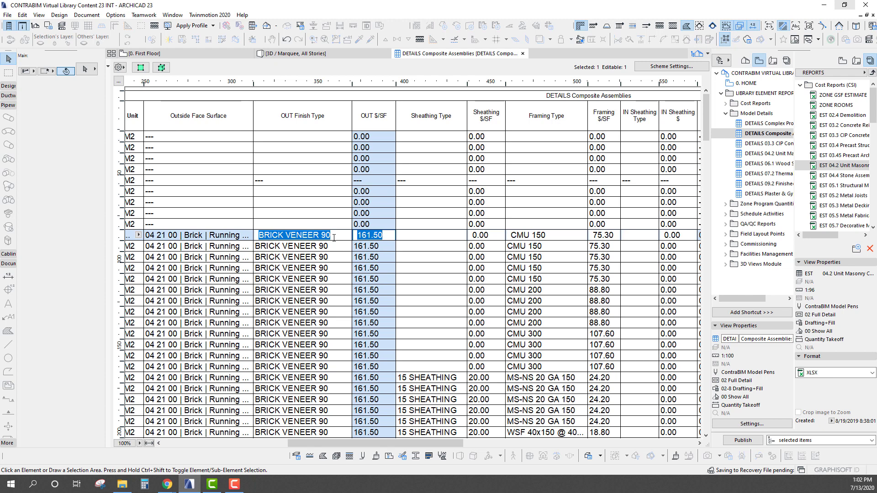
pyautogui.click(294, 116)
pyautogui.click(445, 119)
pyautogui.click(561, 124)
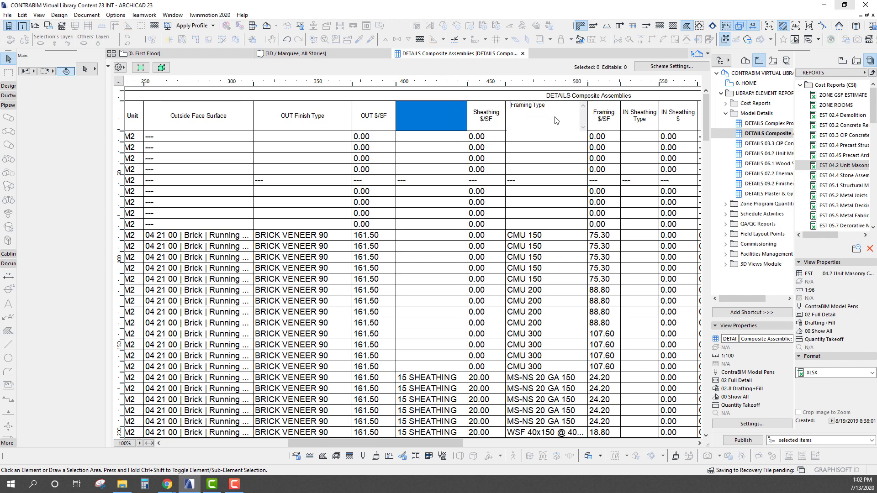
pyautogui.moveTo(424, 447); pyautogui.dragTo(545, 447)
pyautogui.click(245, 118)
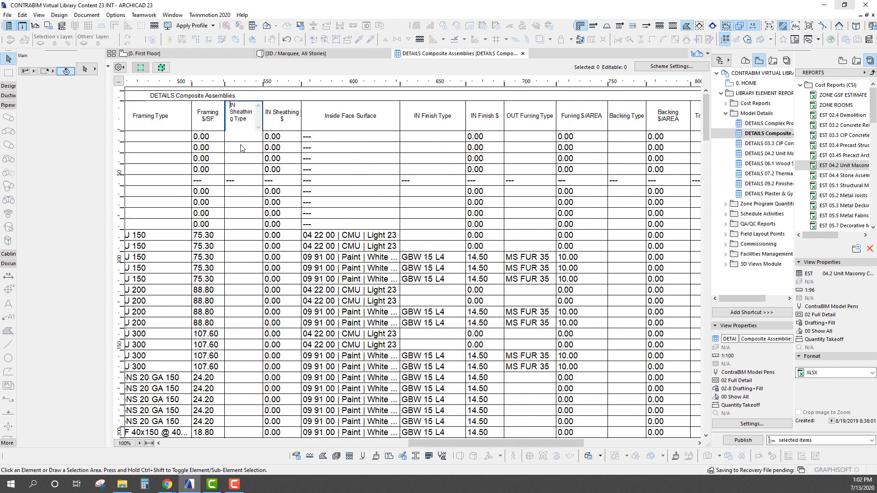
pyautogui.click(433, 117)
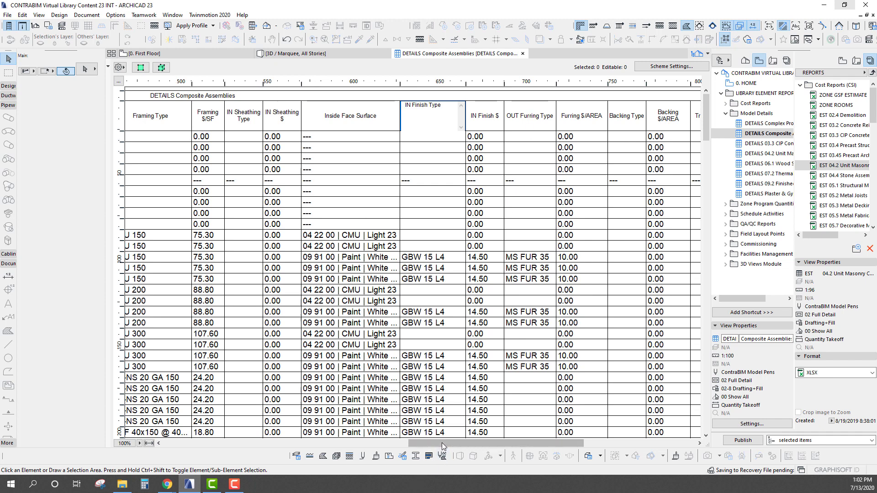
pyautogui.moveTo(448, 447); pyautogui.dragTo(592, 459)
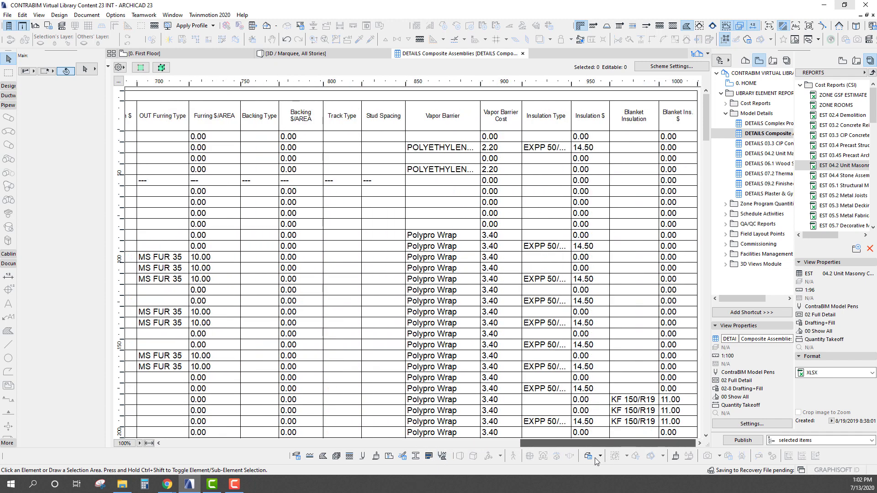
pyautogui.click(451, 118)
pyautogui.click(545, 118)
pyautogui.click(633, 118)
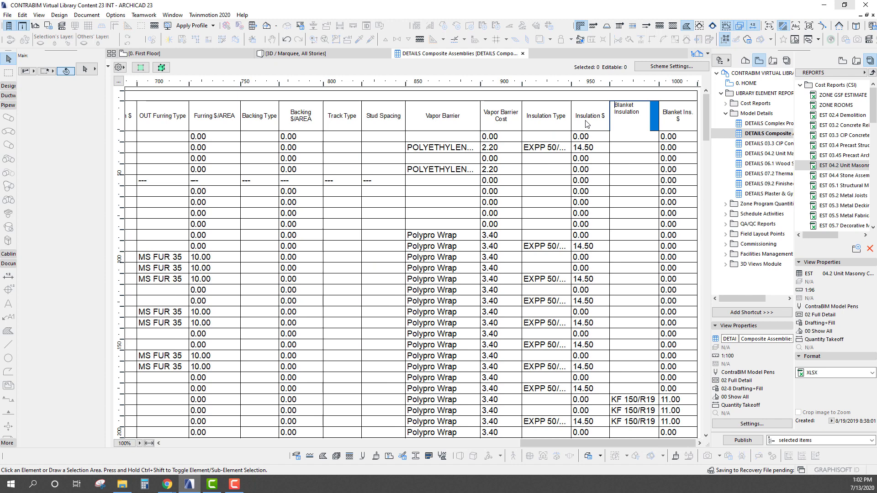
pyautogui.doubleClick(633, 117)
pyautogui.click(545, 118)
pyautogui.click(442, 117)
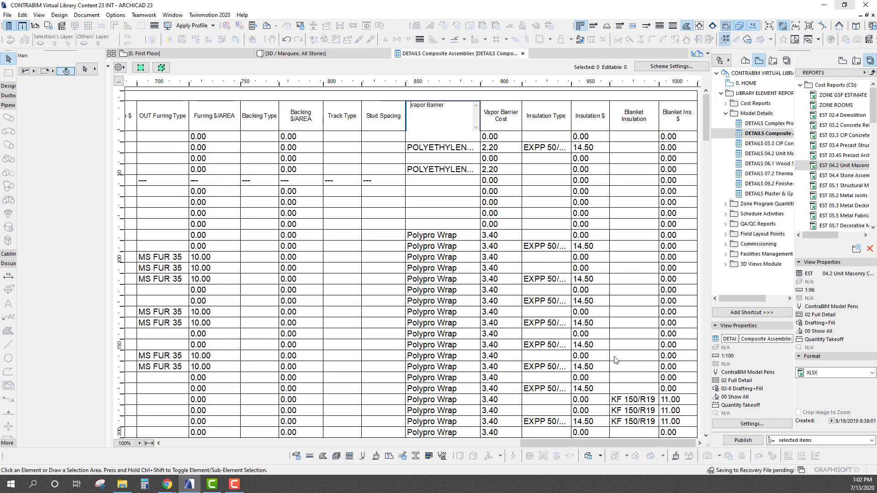
pyautogui.click(442, 293)
pyautogui.click(504, 289)
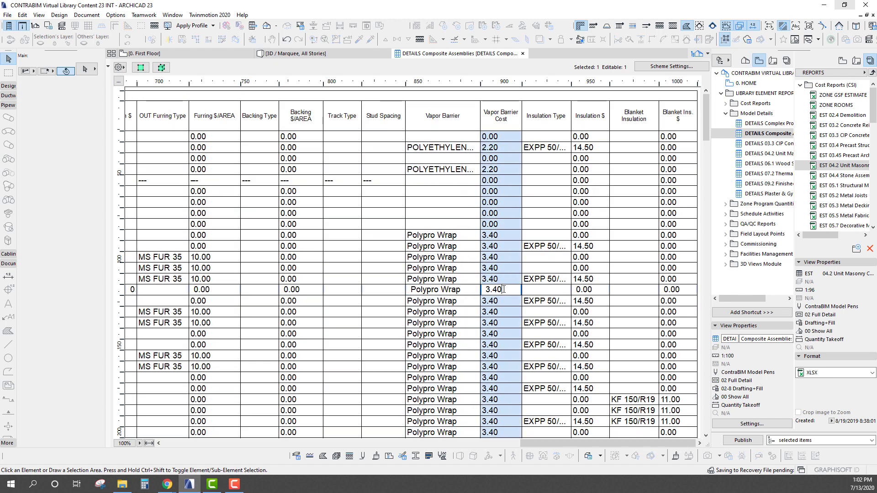
pyautogui.click(443, 291)
pyautogui.press('Escape')
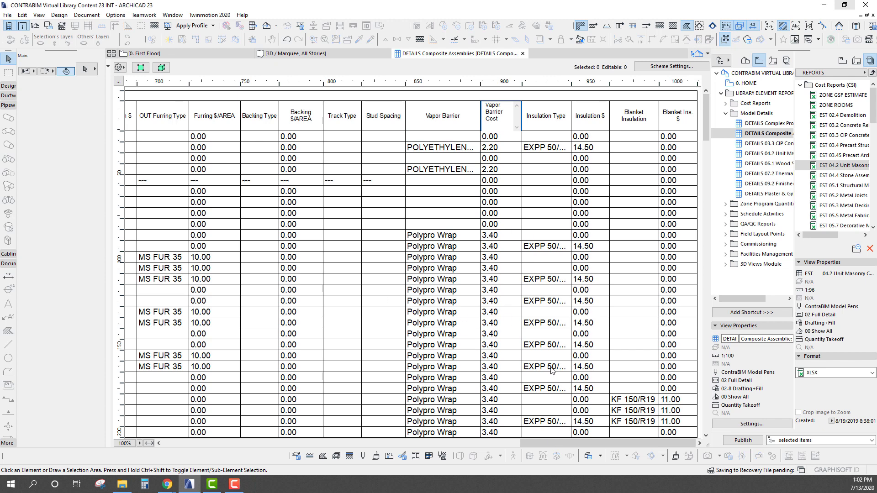
pyautogui.click(442, 278)
pyautogui.click(442, 279)
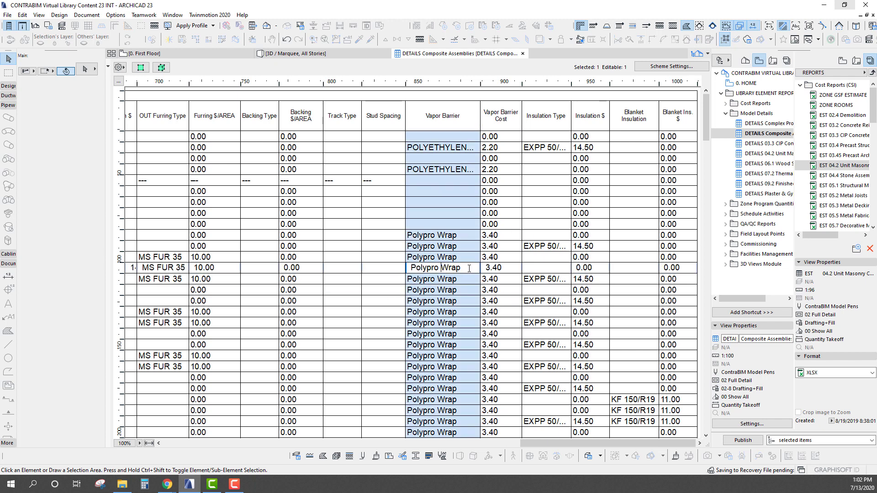
pyautogui.press('Up')
pyautogui.press('Up')
pyautogui.press('Up')
pyautogui.press('Home')
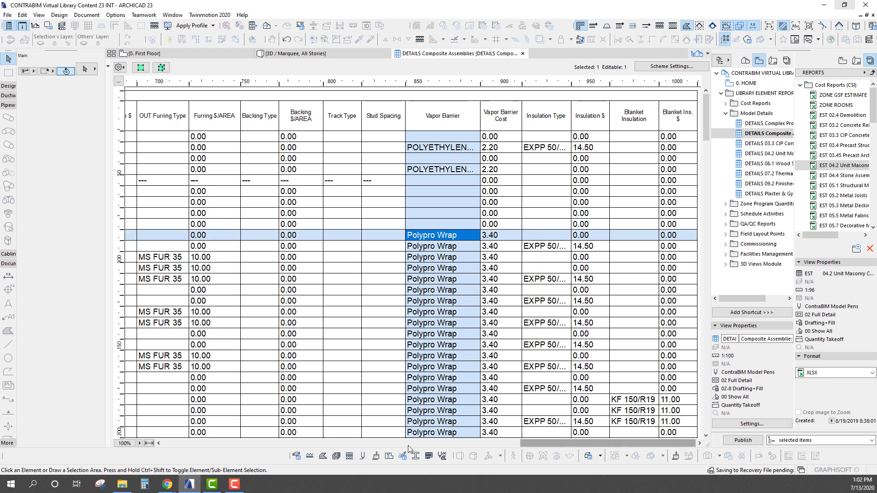
# Step: Open the INT-23 Estimate's Data Exchange folder to check its files, then minimize it
pyautogui.click(242, 227)
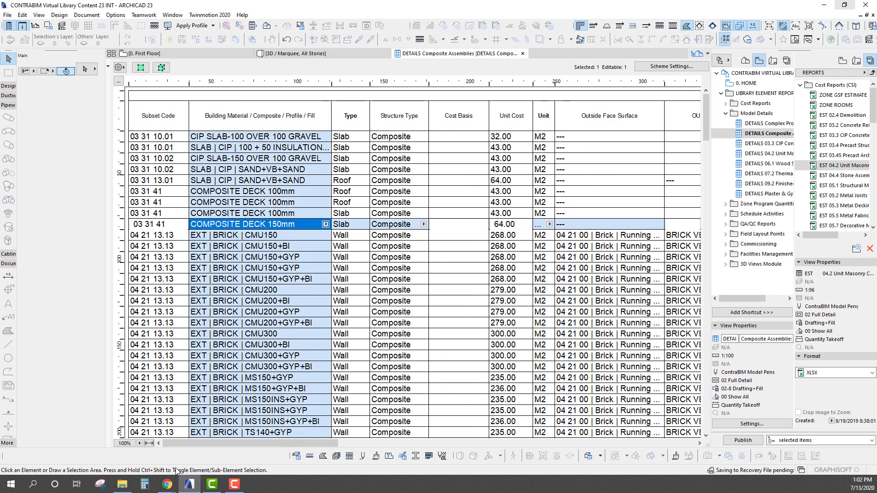
pyautogui.click(122, 484)
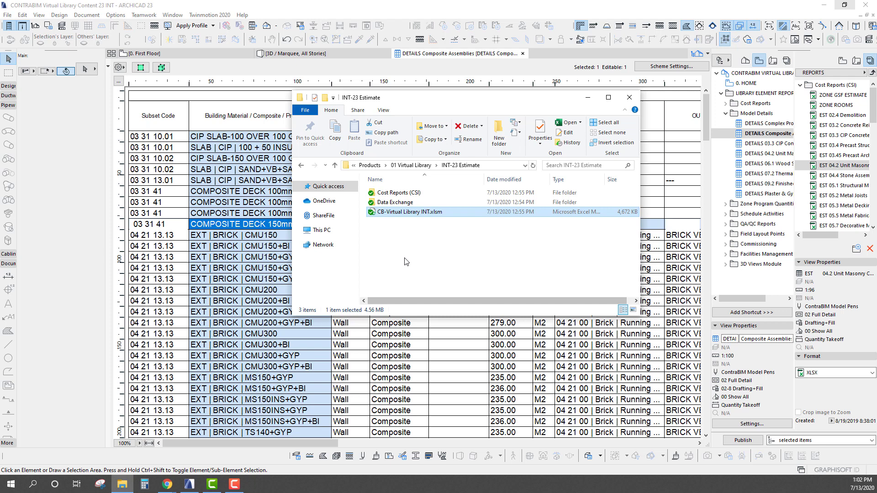
pyautogui.doubleClick(392, 203)
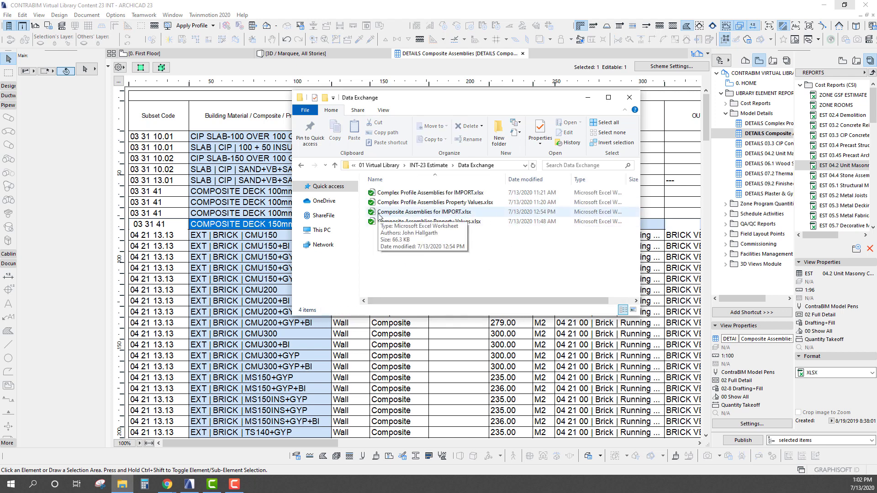
pyautogui.moveTo(554, 101); pyautogui.dragTo(562, 118)
pyautogui.click(594, 115)
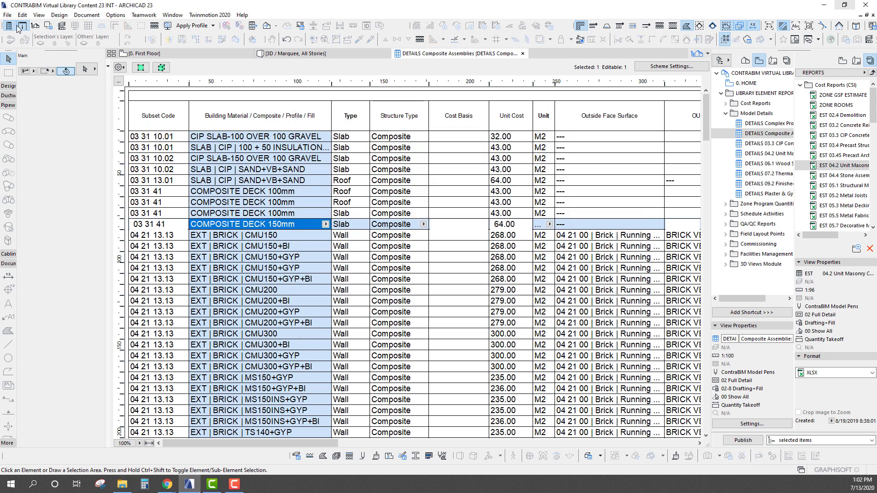
# Step: Export schedule property values over Composite Assemblies Property Values.xlsx, opening it after saving
pyautogui.click(7, 14)
pyautogui.moveTo(46, 137)
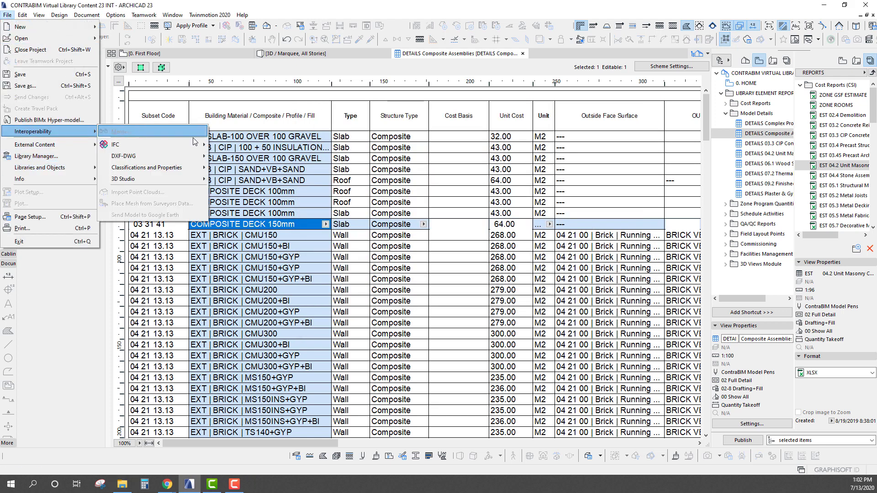
pyautogui.moveTo(172, 168)
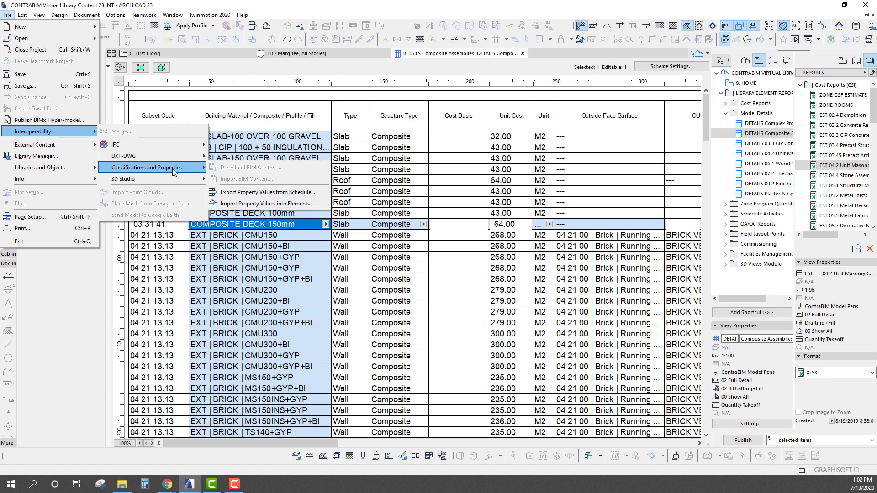
pyautogui.click(267, 192)
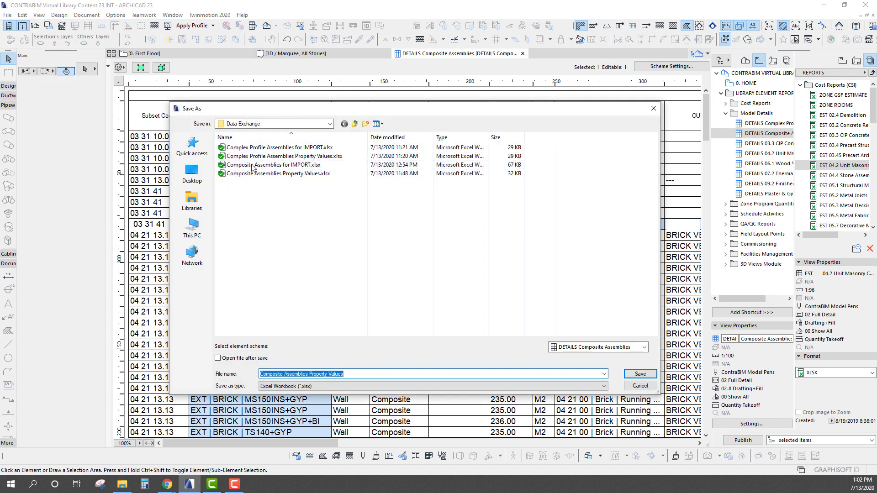
pyautogui.click(272, 174)
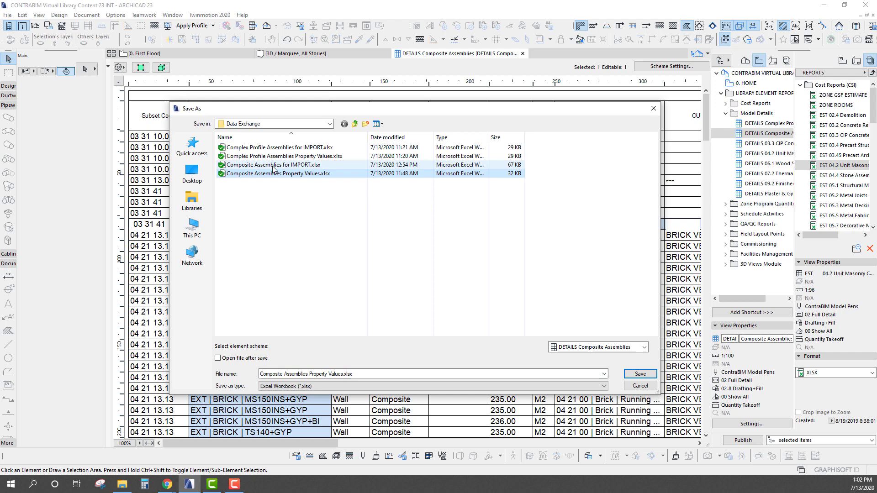
pyautogui.click(272, 167)
pyautogui.click(268, 174)
pyautogui.click(236, 166)
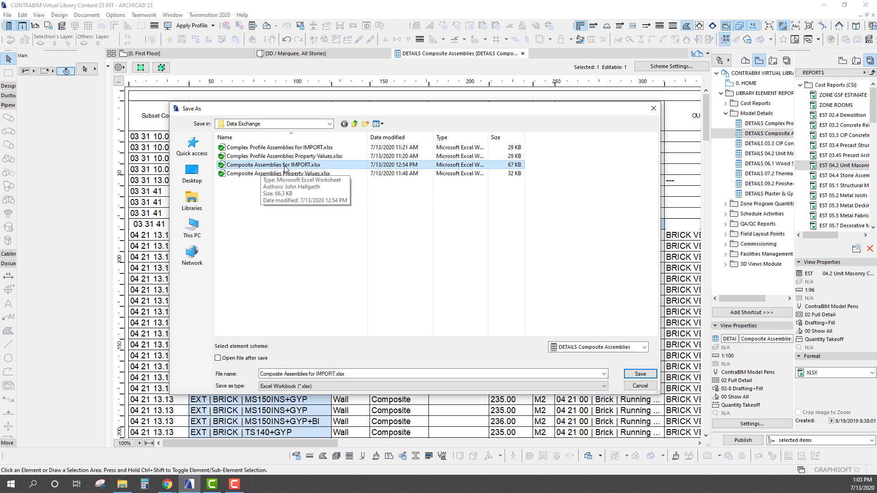
pyautogui.click(259, 174)
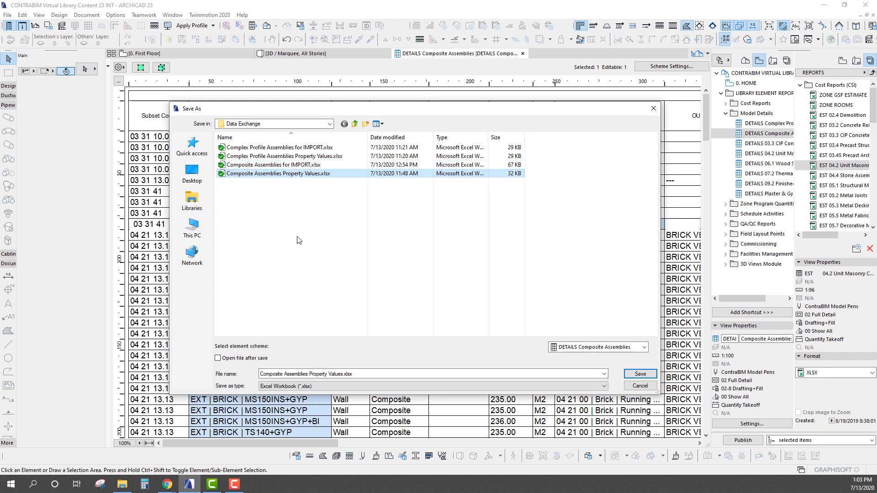
pyautogui.click(223, 359)
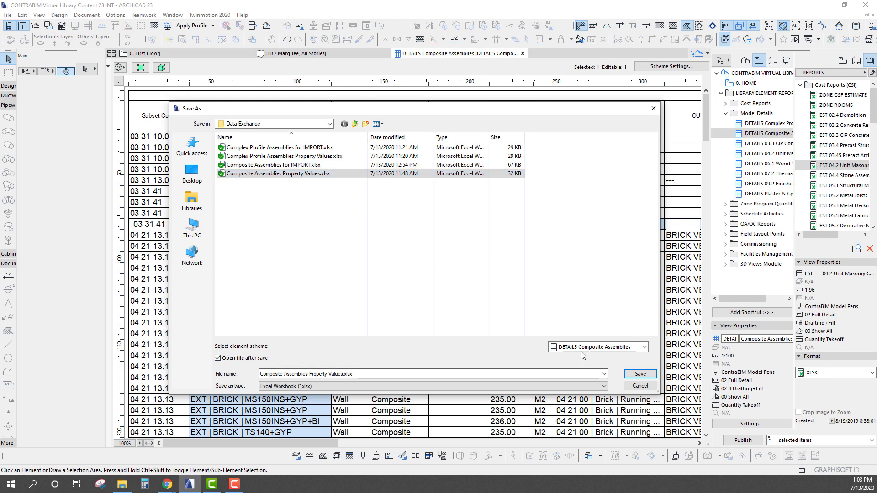
pyautogui.click(640, 374)
pyautogui.click(466, 242)
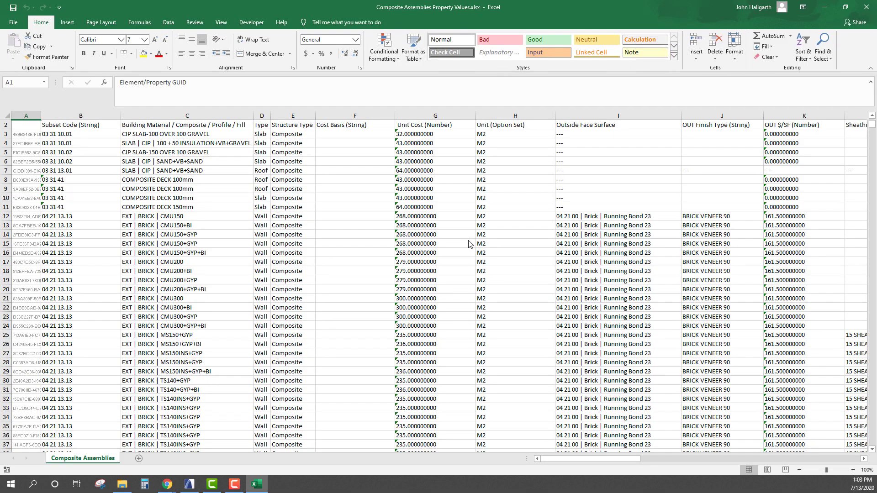
# Step: Scan the assembly rows down the sheet, checking values like 24.2 in O191
pyautogui.click(163, 262)
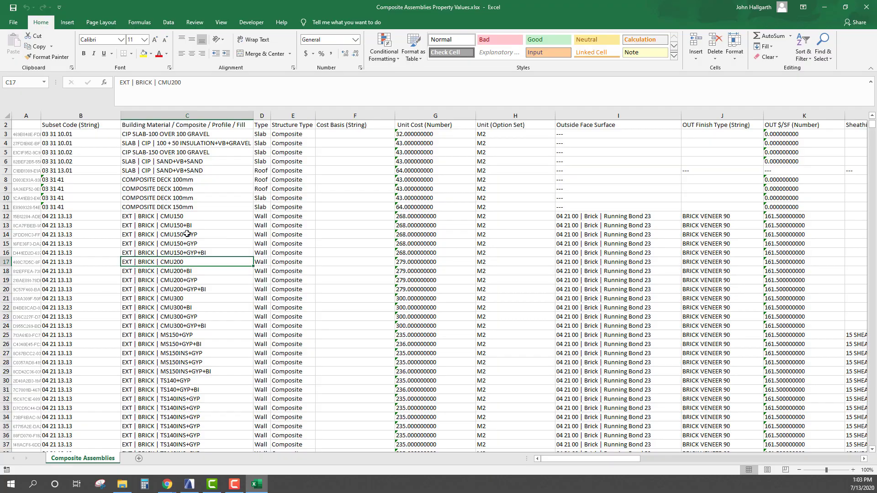
pyautogui.keyDown('ctrl'); pyautogui.scroll(-5, 187, 234); pyautogui.keyUp('ctrl')
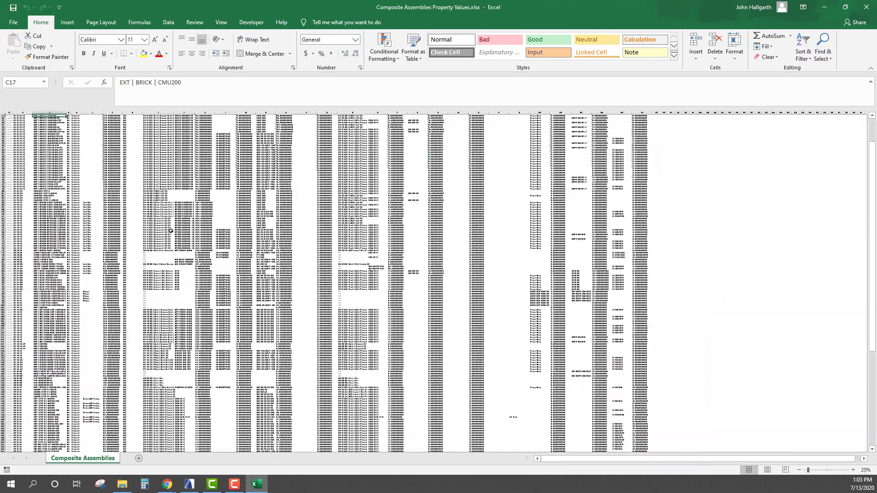
pyautogui.scroll(-20, 171, 231)
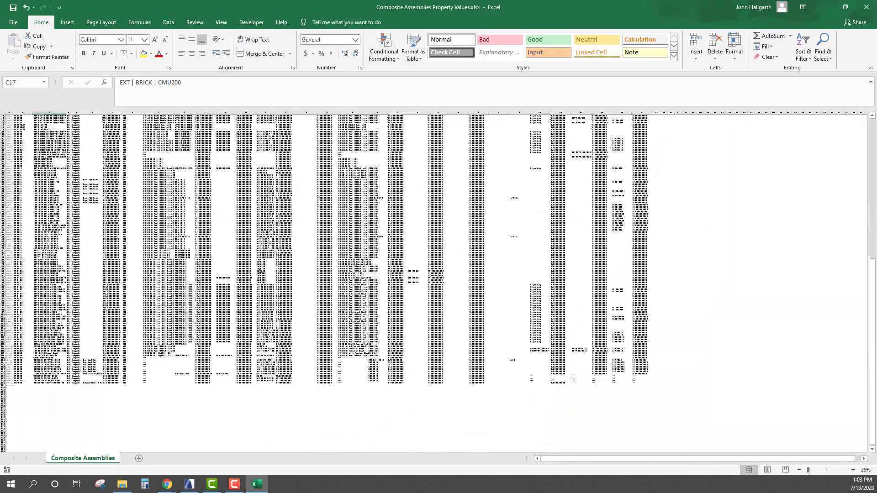
pyautogui.click(560, 401)
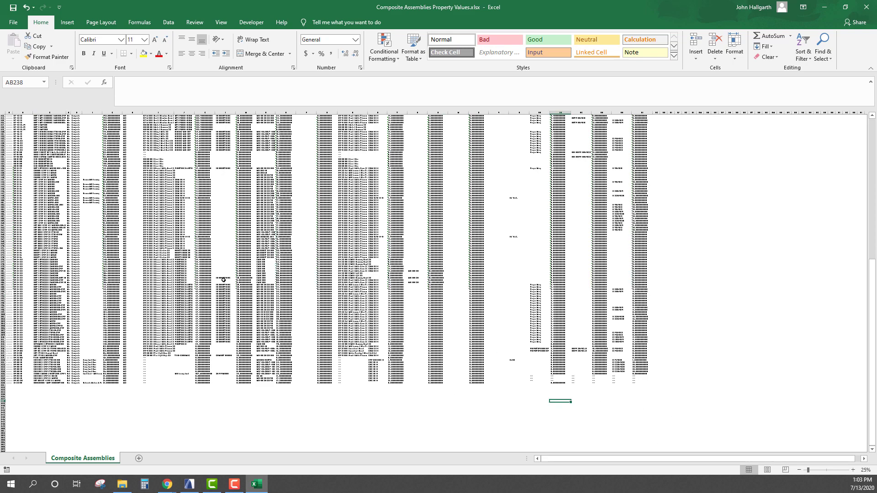
pyautogui.click(223, 280)
pyautogui.keyDown('ctrl'); pyautogui.scroll(2, 125, 237); pyautogui.keyUp('ctrl')
pyautogui.scroll(20, 125, 188)
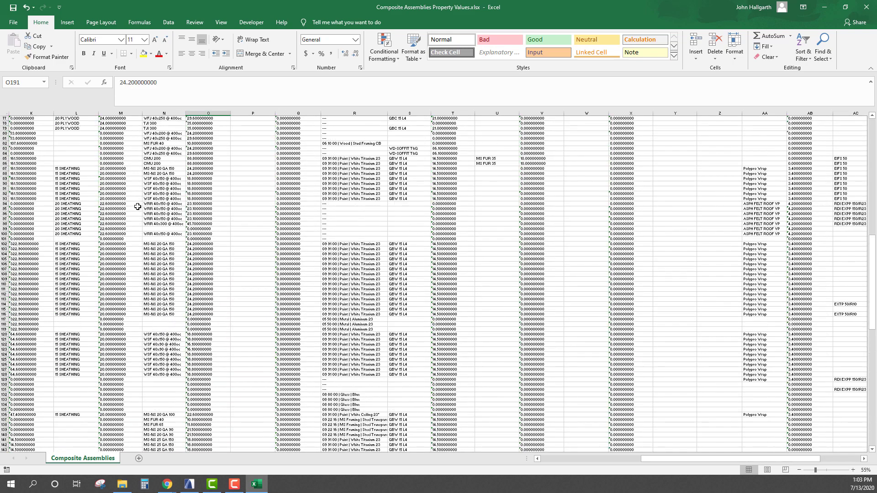
pyautogui.scroll(20, 137, 207)
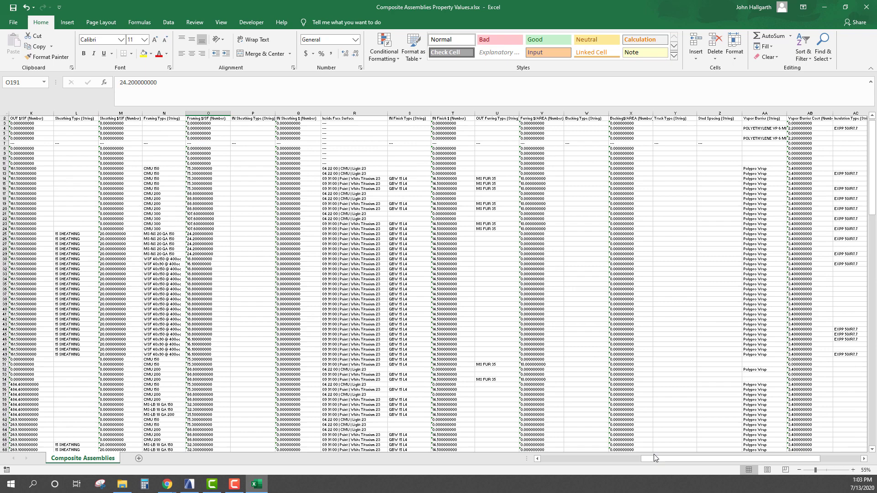
pyautogui.moveTo(654, 458); pyautogui.dragTo(552, 458)
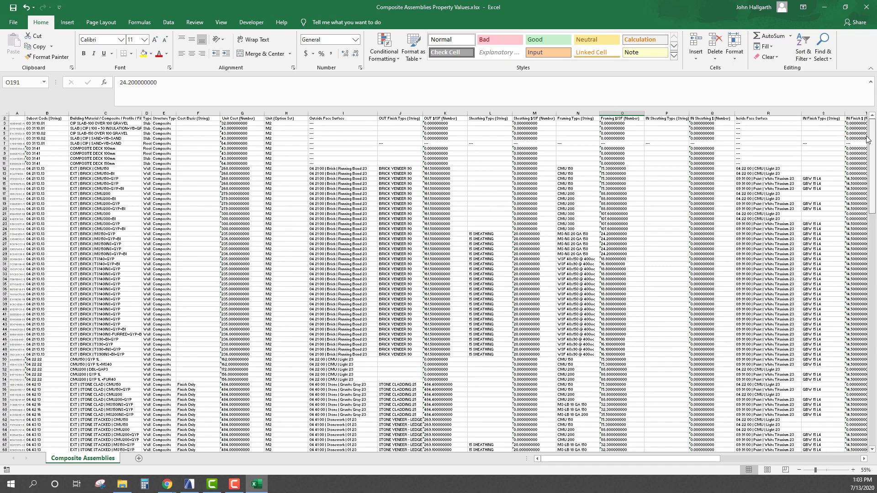
# Step: Return to column A, check the 268 unit cost in G14, and select row 2
pyautogui.click(223, 178)
pyautogui.keyDown('ctrl'); pyautogui.scroll(1, 101, 138); pyautogui.keyUp('ctrl')
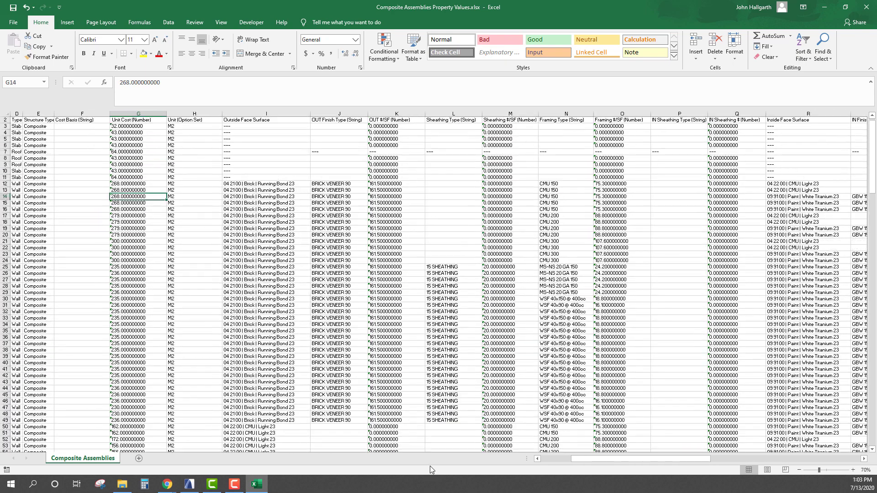
pyautogui.moveTo(589, 459); pyautogui.dragTo(559, 459)
pyautogui.click(105, 209)
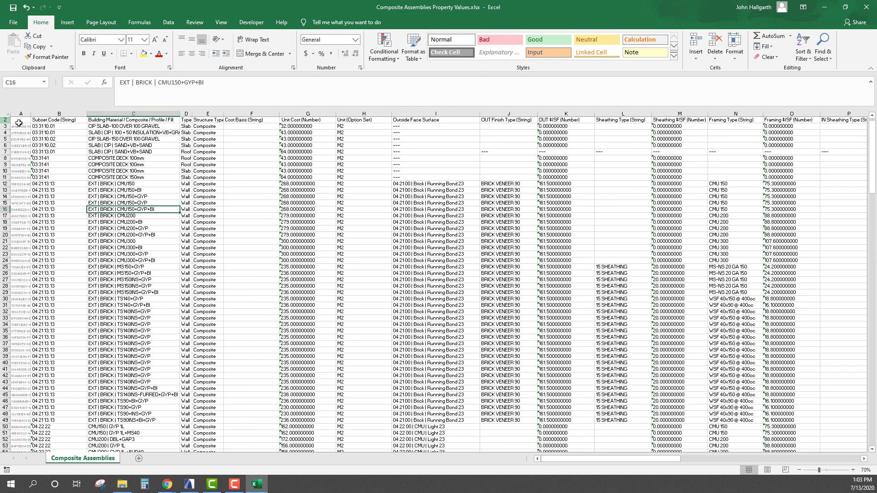
pyautogui.keyDown('ctrl'); pyautogui.scroll(2, 252, 153); pyautogui.keyUp('ctrl')
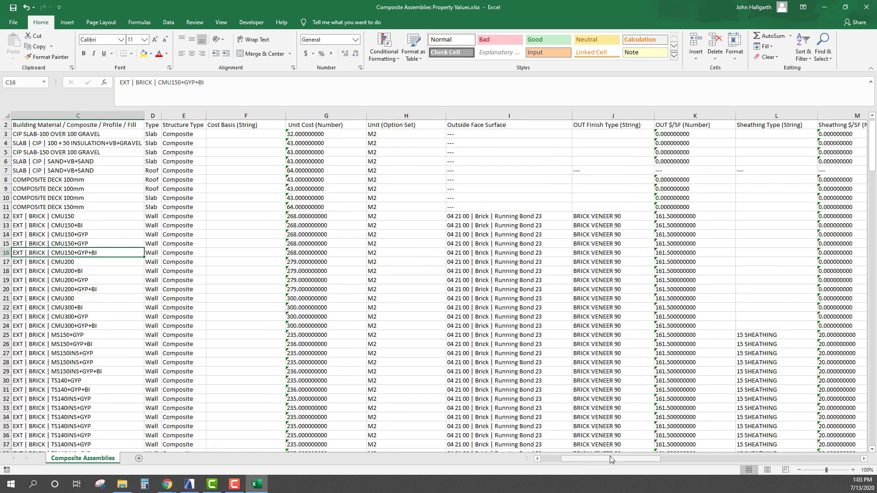
pyautogui.moveTo(611, 459); pyautogui.dragTo(590, 459)
pyautogui.click(10, 118)
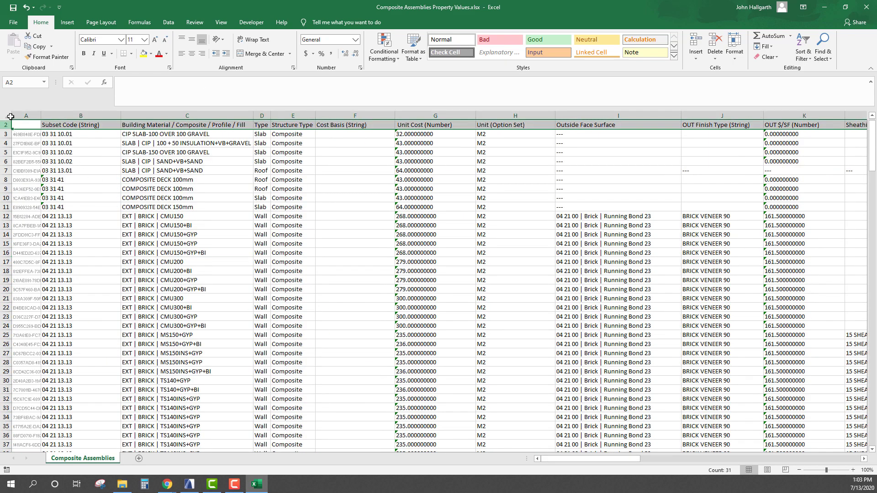
# Step: Unhide row 1 and colour its property GUIDs red
pyautogui.rightClick(5, 125)
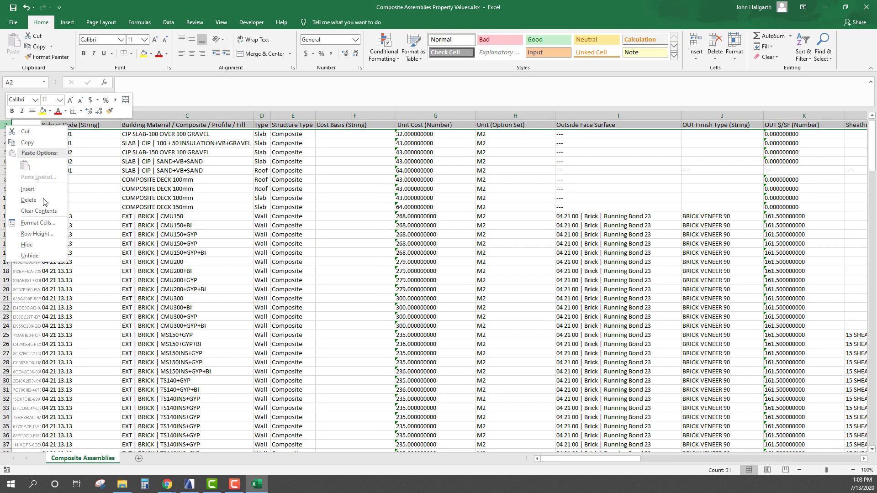
pyautogui.click(30, 255)
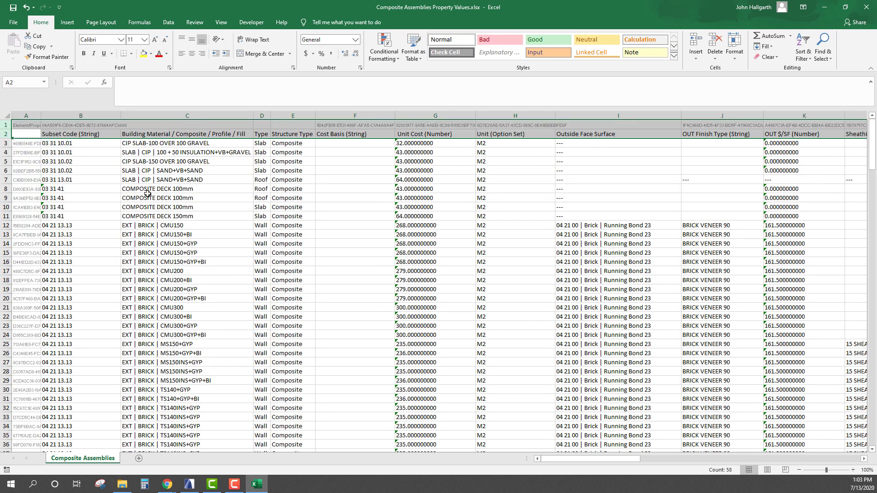
pyautogui.click(146, 196)
pyautogui.click(6, 125)
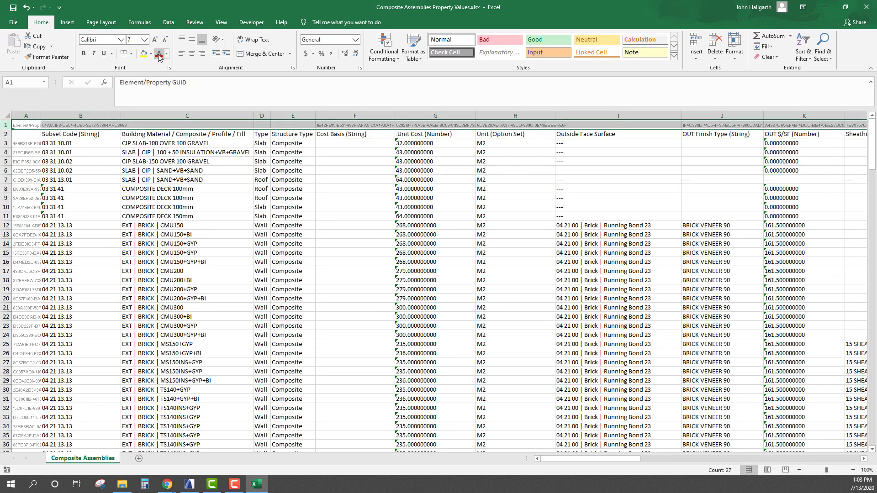
pyautogui.click(158, 53)
# Step: Widen column A so the GUIDs are fully visible
pyautogui.click(26, 115)
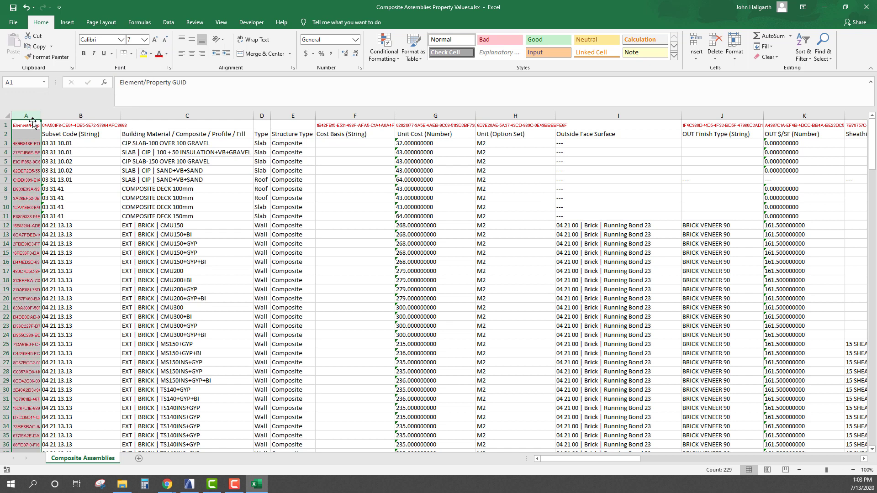
pyautogui.click(88, 152)
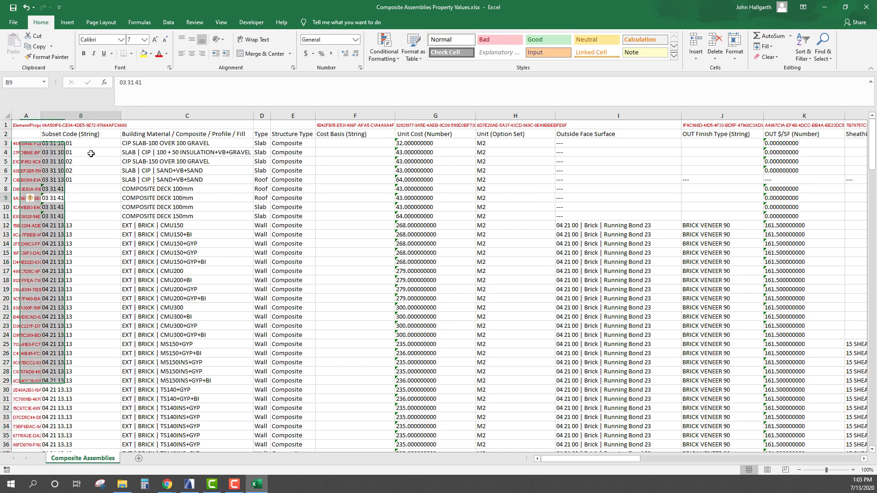
pyautogui.click(28, 124)
pyautogui.moveTo(42, 117); pyautogui.dragTo(86, 152)
pyautogui.click(123, 189)
pyautogui.click(58, 128)
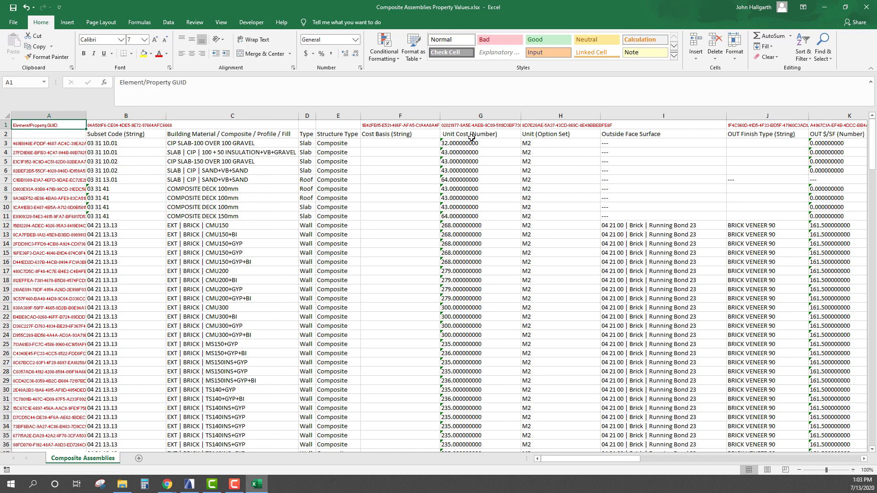
# Step: Check the GUIDs in row 1 and entries like BRICK VENEER 90 across the sheet
pyautogui.click(670, 280)
pyautogui.keyDown('ctrl'); pyautogui.scroll(-1, 593, 205); pyautogui.keyUp('ctrl')
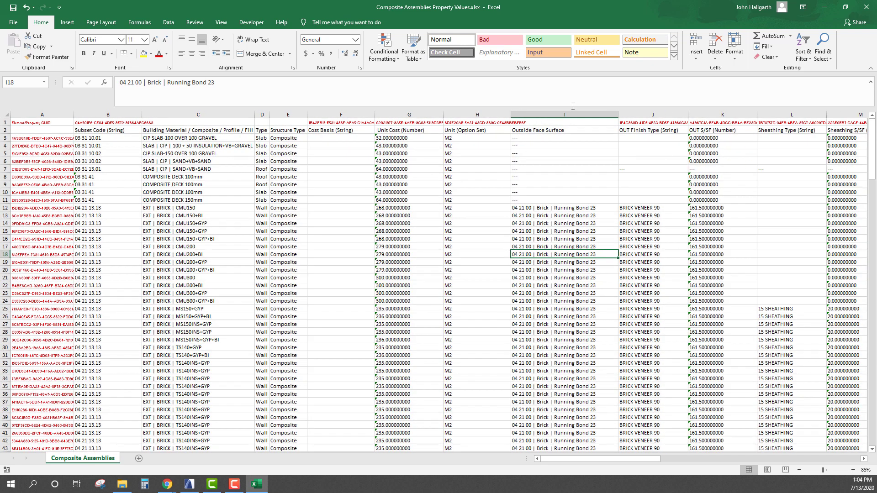
pyautogui.click(650, 234)
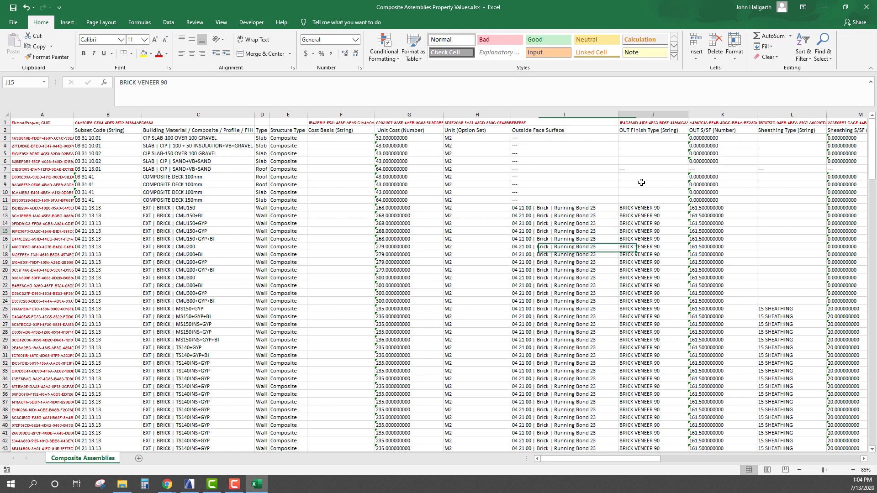
pyautogui.click(642, 123)
pyautogui.click(448, 122)
pyautogui.click(391, 121)
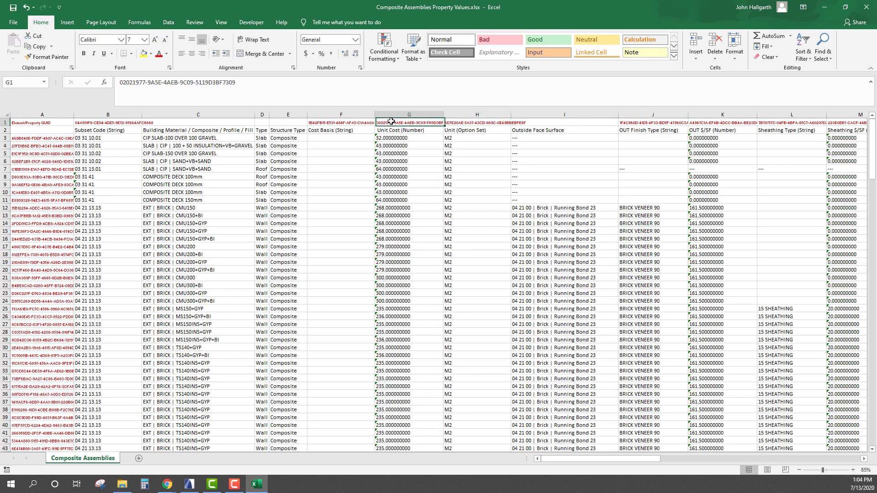
pyautogui.click(324, 121)
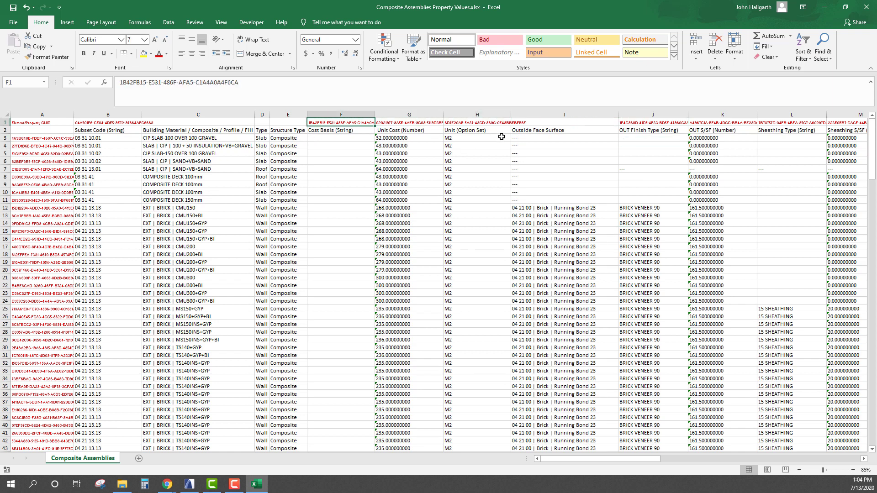
pyautogui.click(94, 123)
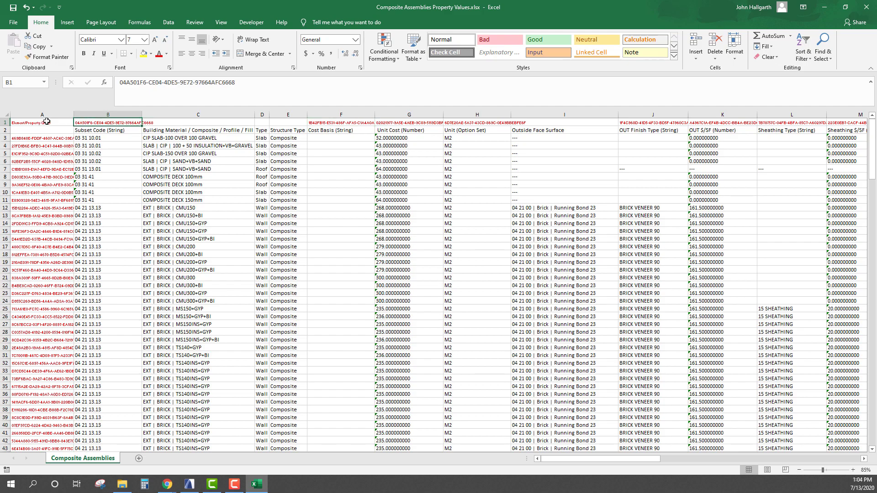
pyautogui.click(56, 124)
pyautogui.scroll(-4, 201, 190)
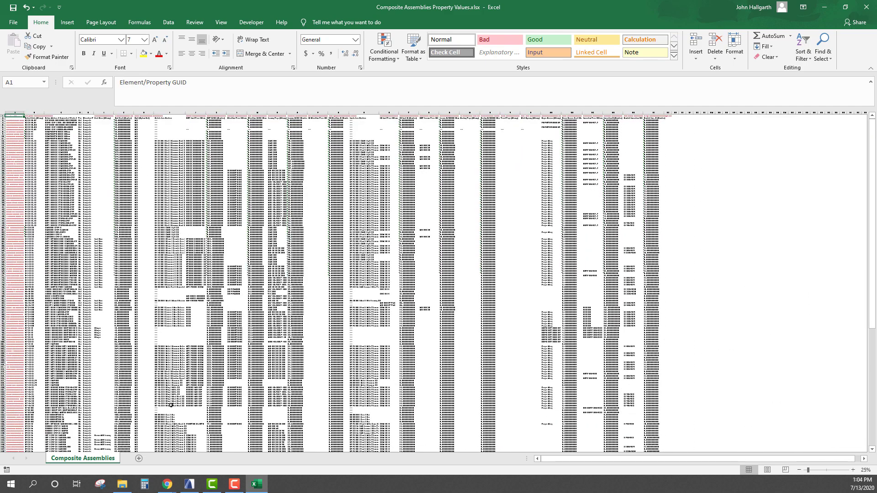
pyautogui.click(170, 316)
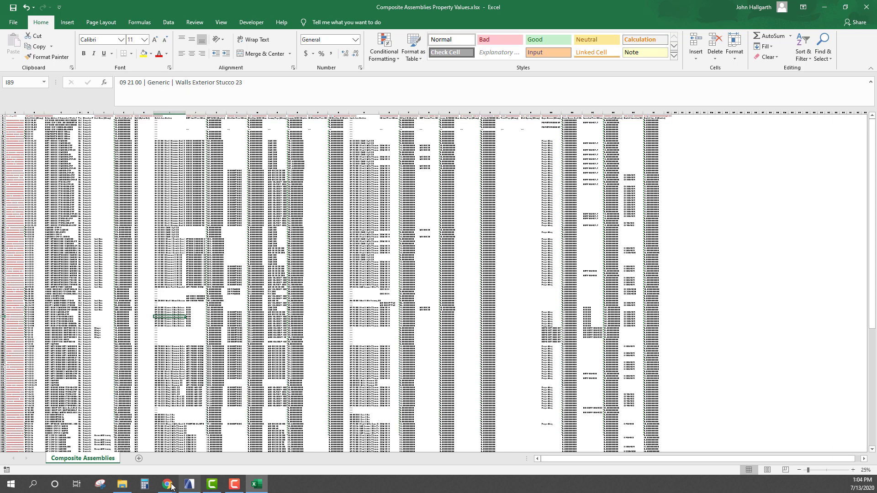
pyautogui.moveTo(167, 487)
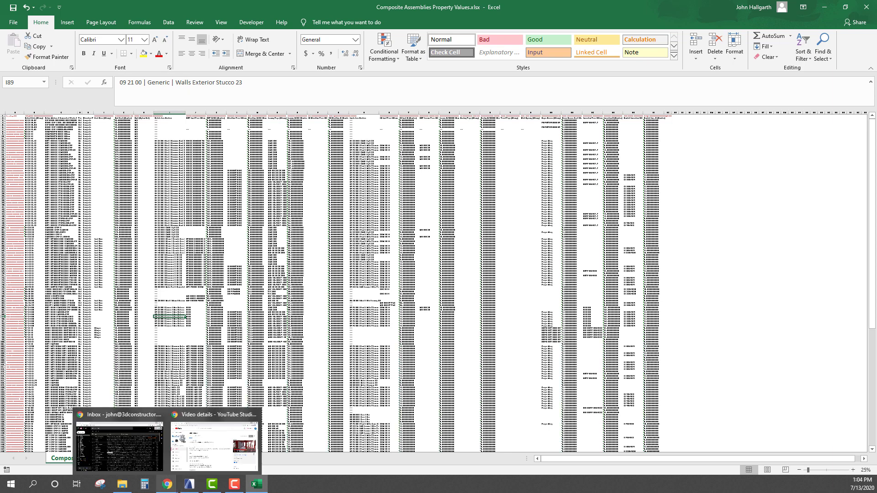
# Step: Open Composite Assemblies for IMPORT.xlsx from the Data Exchange folder window
pyautogui.click(121, 445)
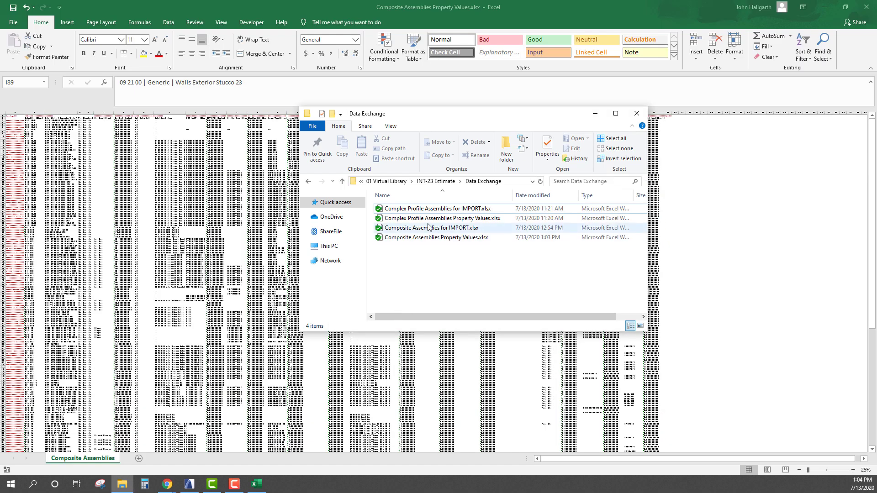
pyautogui.click(416, 228)
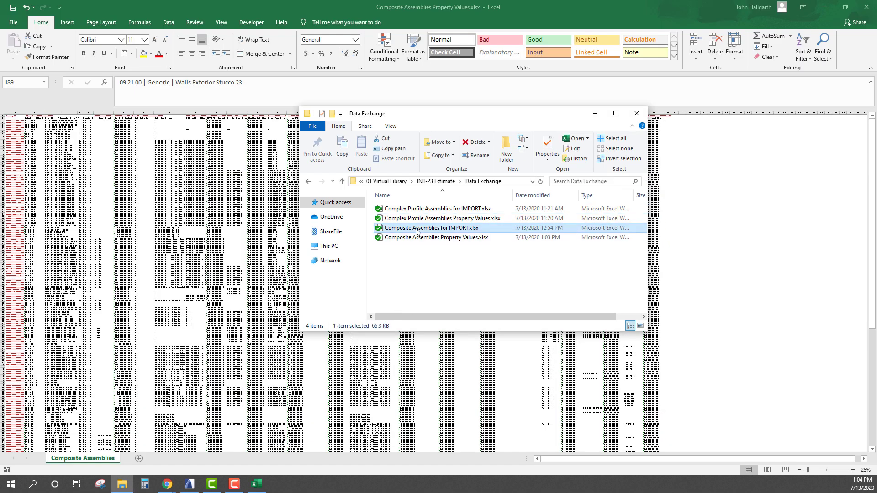
pyautogui.doubleClick(416, 229)
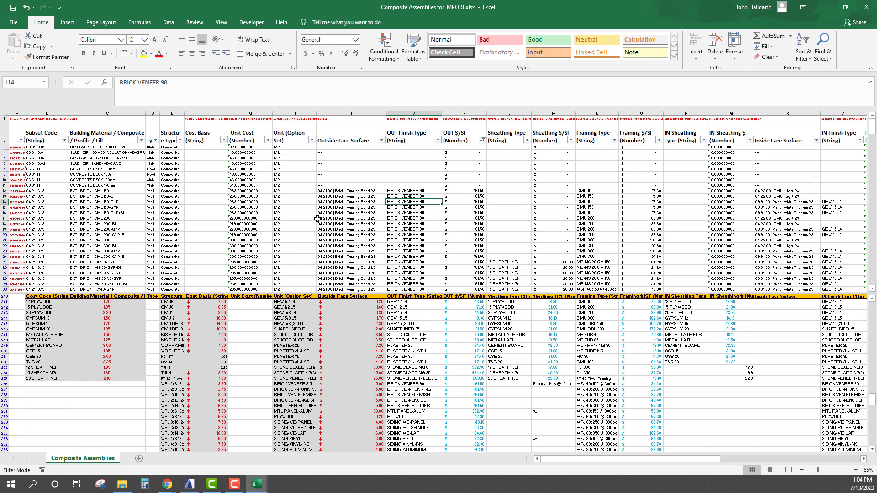
# Step: Turn off the split panes on the IMPORT sheet
pyautogui.click(221, 22)
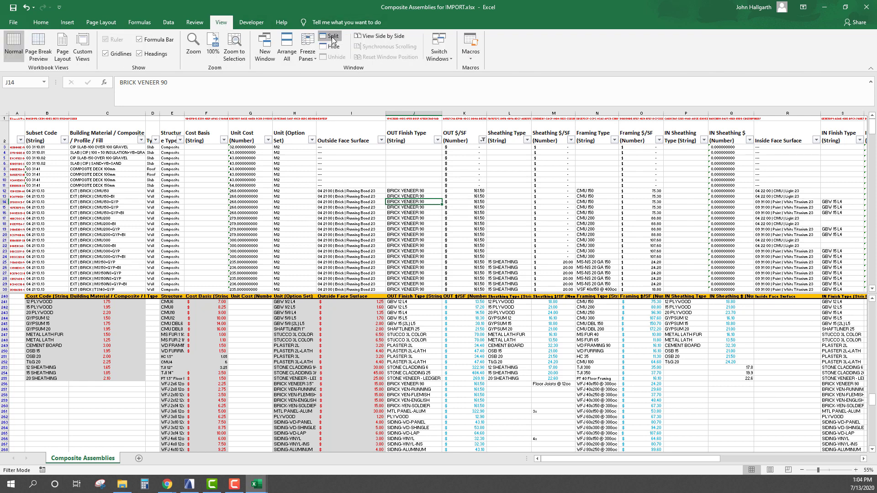
pyautogui.click(331, 37)
pyautogui.moveTo(871, 162); pyautogui.dragTo(861, 364)
pyautogui.scroll(7, 621, 275)
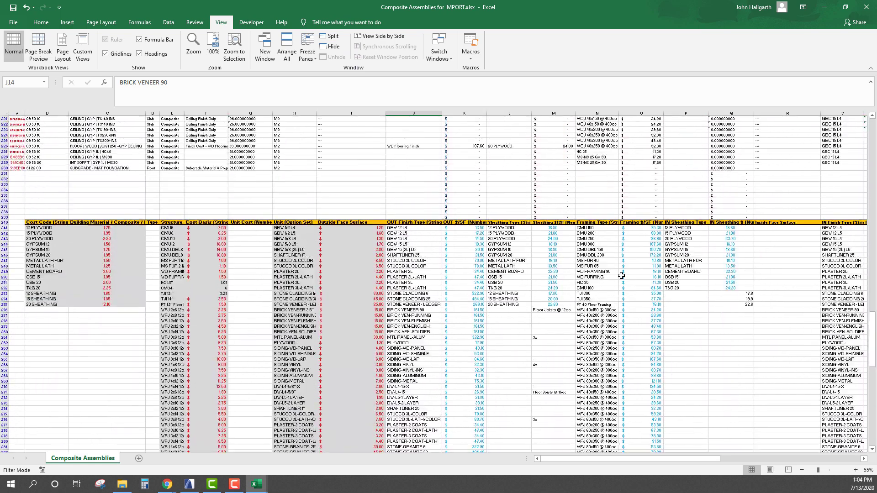
# Step: Inspect the lookup table near row 240, including K239's VLOOKUP over $J$241:$K$311
pyautogui.click(405, 243)
pyautogui.keyDown('ctrl'); pyautogui.scroll(3, 539, 283); pyautogui.keyUp('ctrl')
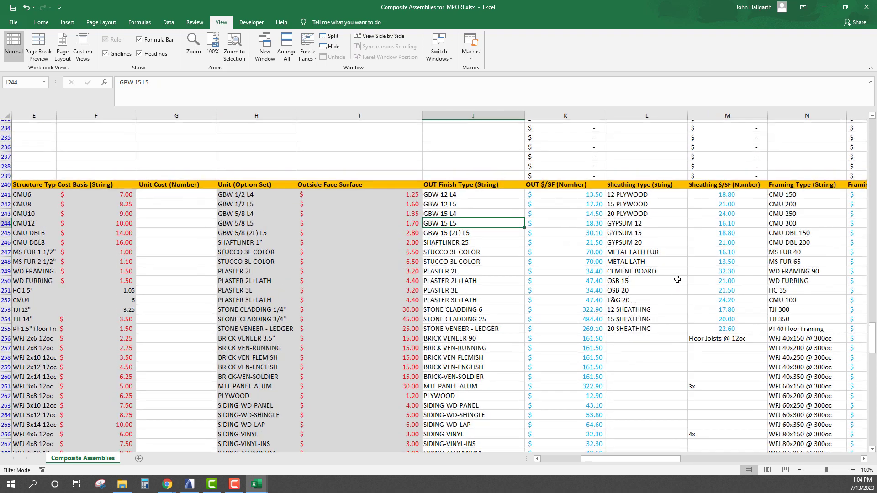
pyautogui.scroll(2, 677, 279)
pyautogui.click(561, 253)
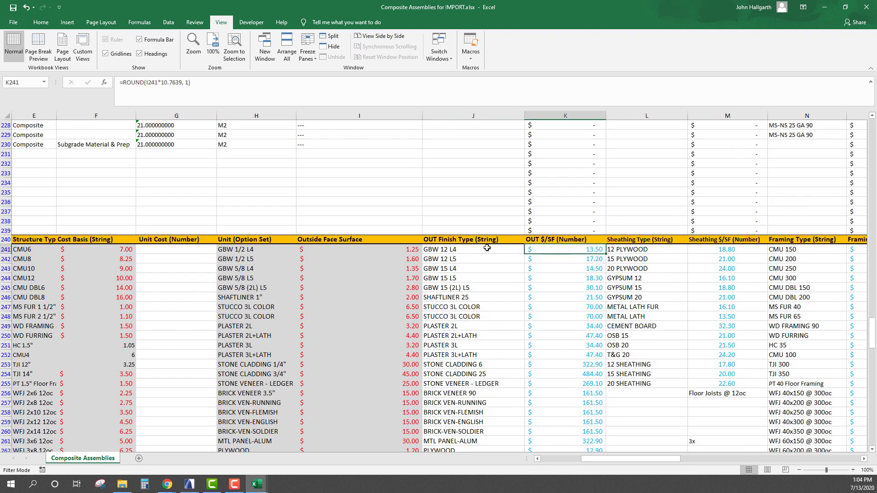
pyautogui.click(485, 249)
pyautogui.click(566, 230)
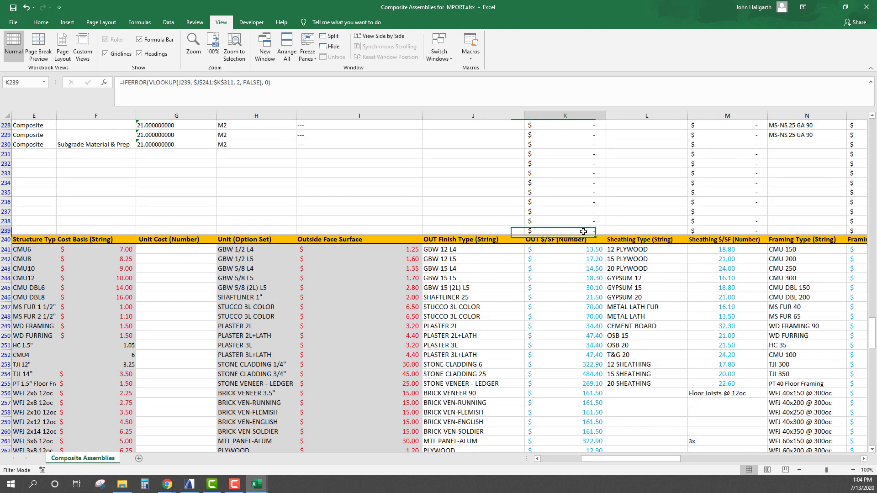
pyautogui.click(360, 86)
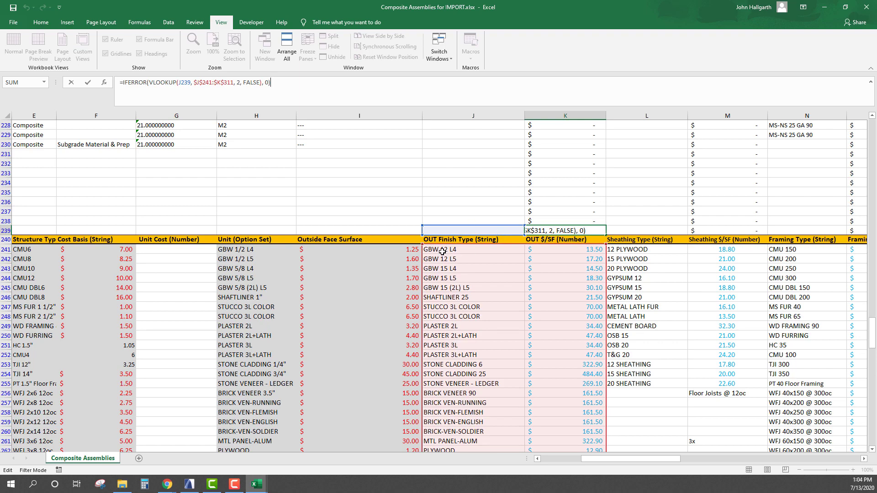
# Step: Leave K239 unchanged and check K245's =ROUND(I245*10.7639, 1) conversion
pyautogui.scroll(-10, 565, 265)
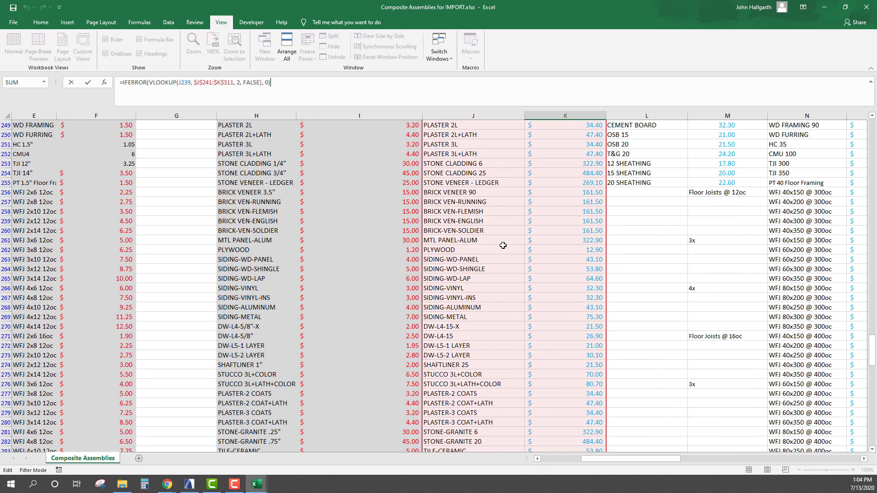
pyautogui.scroll(-4, 504, 251)
pyautogui.scroll(16, 504, 251)
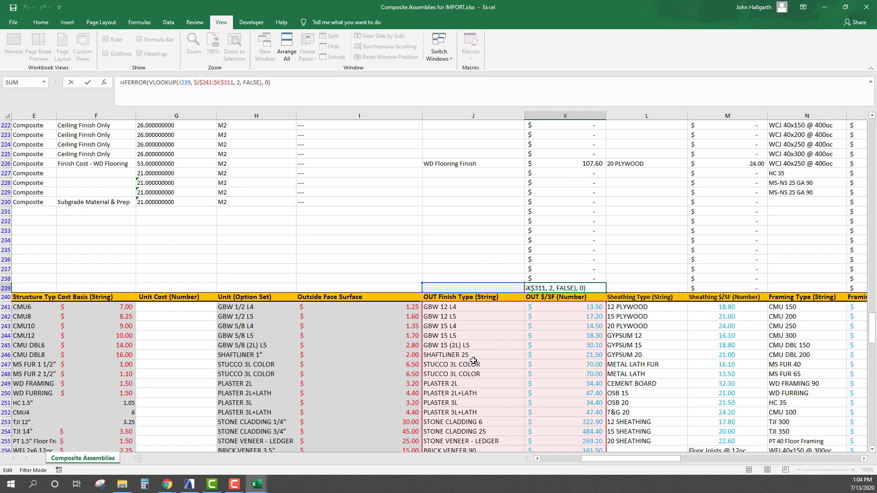
pyautogui.hotkey('ctrl', 'Return')
pyautogui.scroll(-1, 426, 307)
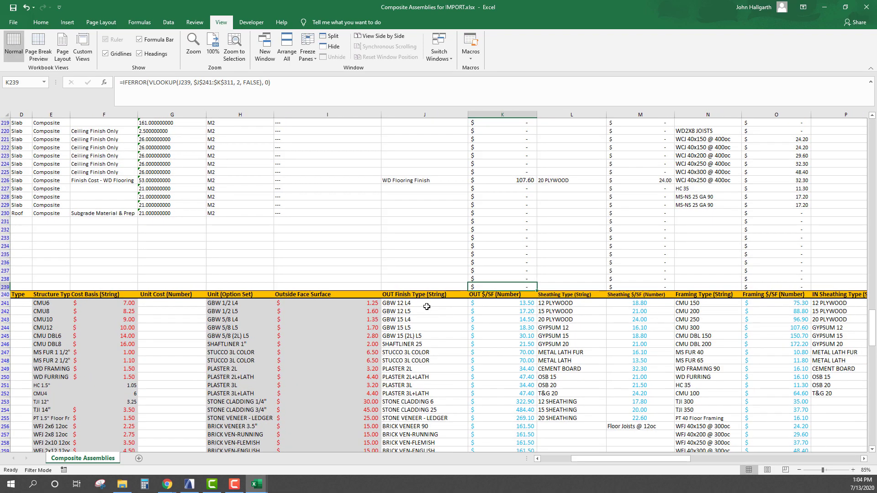
pyautogui.scroll(-1, 416, 299)
pyautogui.scroll(-4, 405, 293)
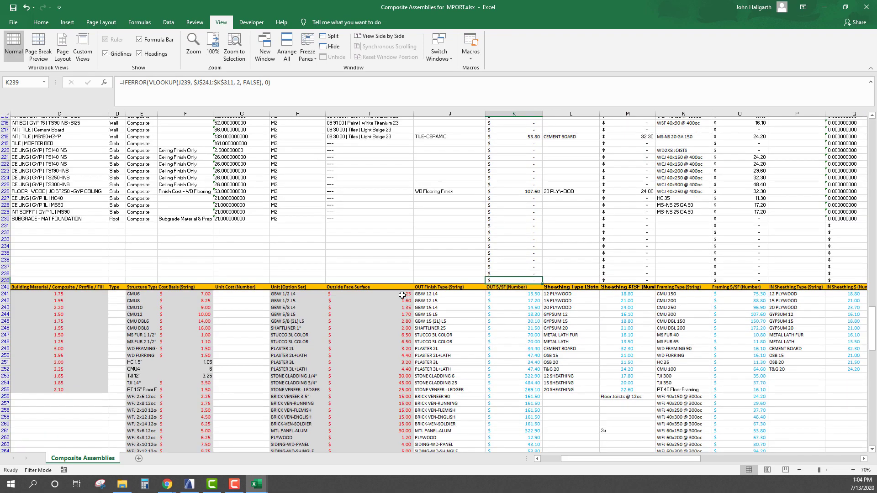
pyautogui.click(508, 244)
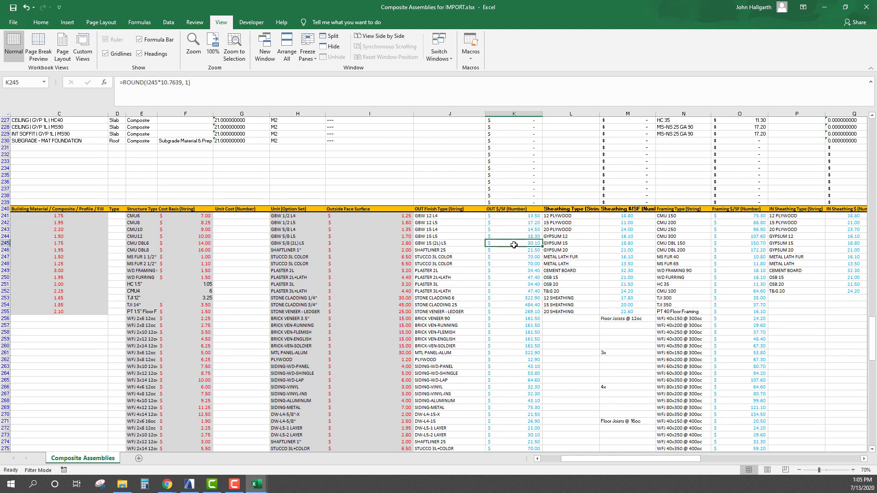
# Step: Review the GBW finish entries and the ROUND square-foot conversions in K242–K244
pyautogui.click(432, 243)
pyautogui.click(449, 228)
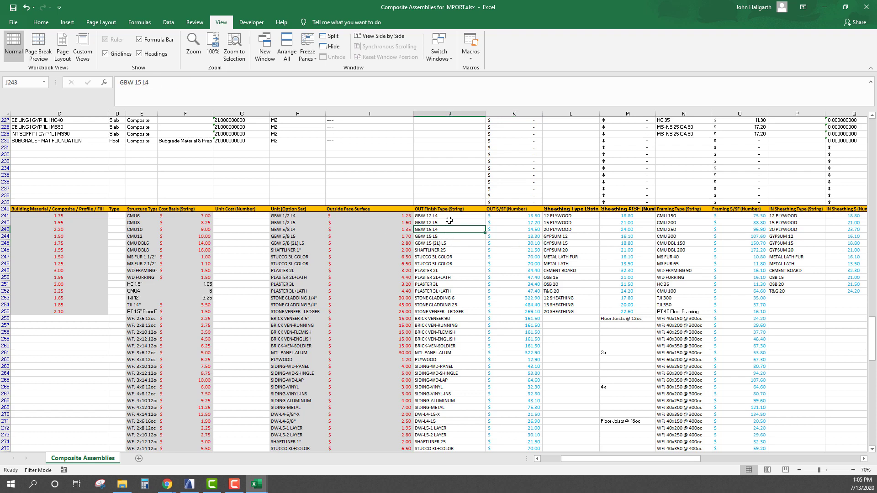
pyautogui.click(446, 222)
pyautogui.click(293, 223)
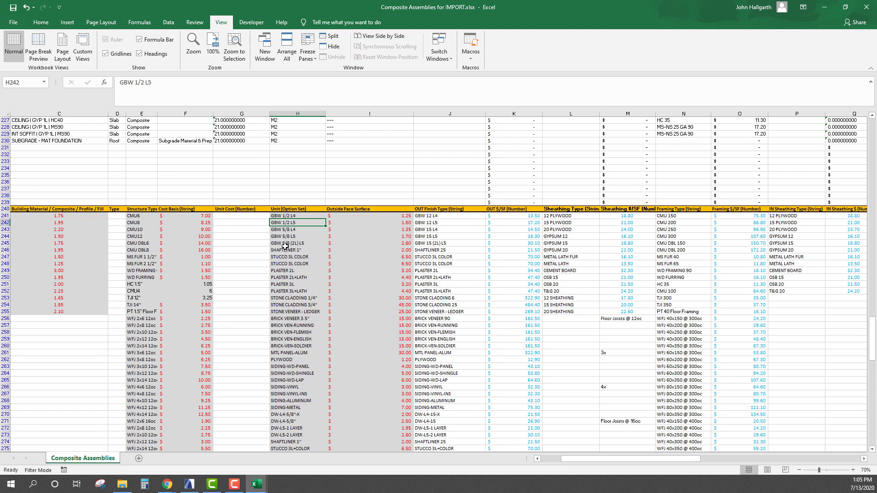
pyautogui.click(366, 235)
pyautogui.click(514, 236)
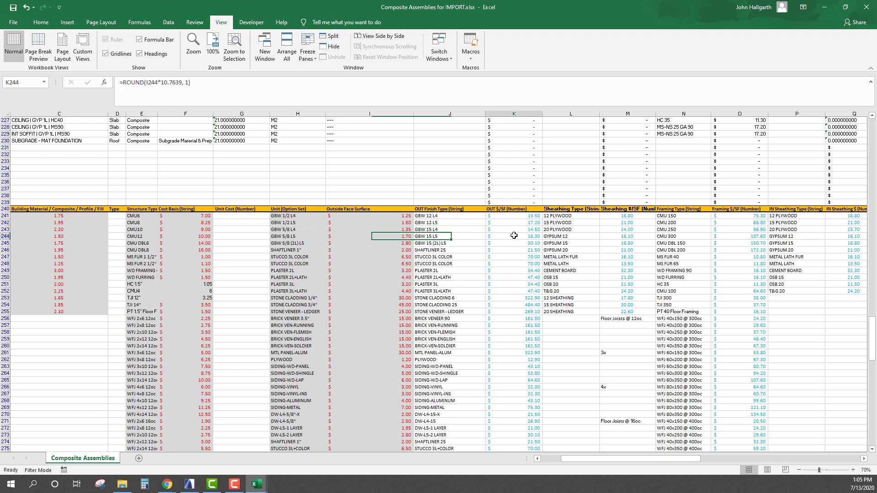
pyautogui.doubleClick(514, 236)
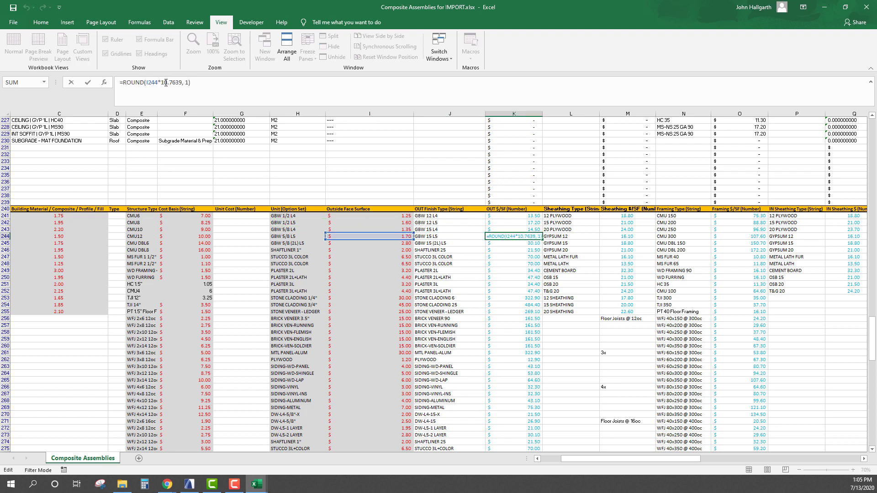
pyautogui.press('Escape')
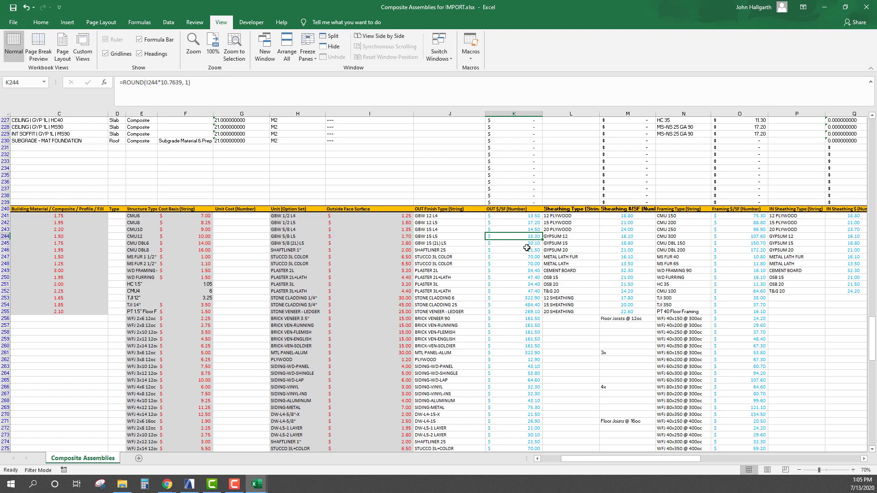
pyautogui.press('Up')
pyautogui.press('Up')
pyautogui.click(521, 231)
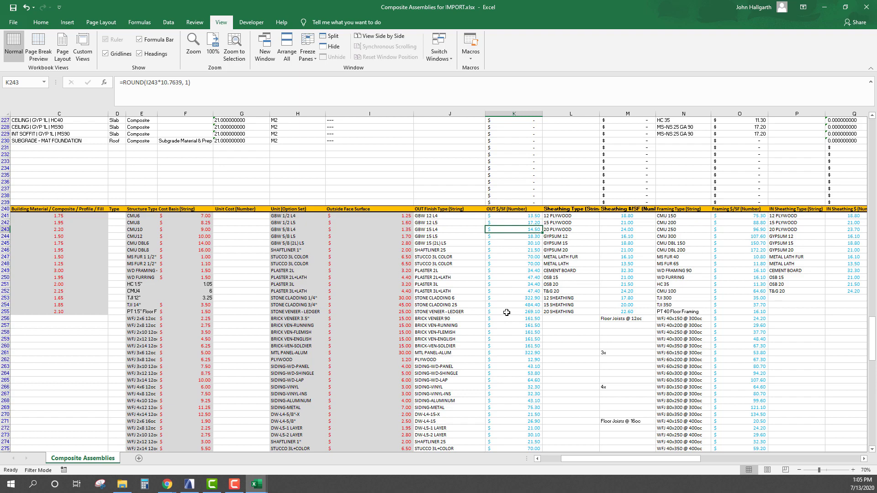
pyautogui.keyDown('ctrl'); pyautogui.scroll(-1, 440, 287); pyautogui.keyUp('ctrl')
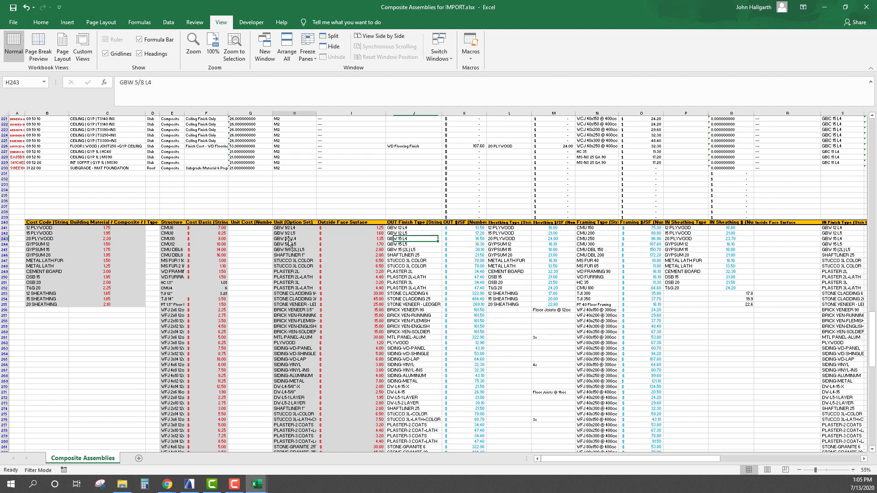
# Step: Change I243's cost from 1.35 to 1.4 and confirm K243 shows 15.10
pyautogui.click(349, 238)
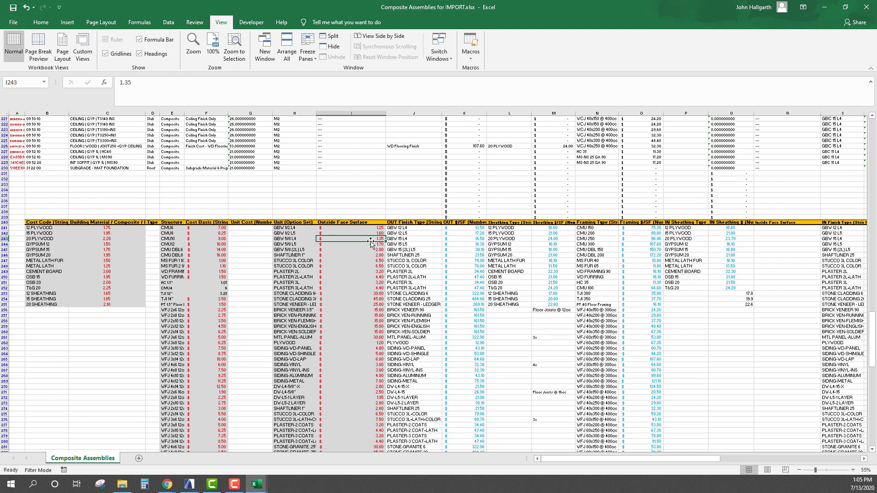
pyautogui.write('1.')
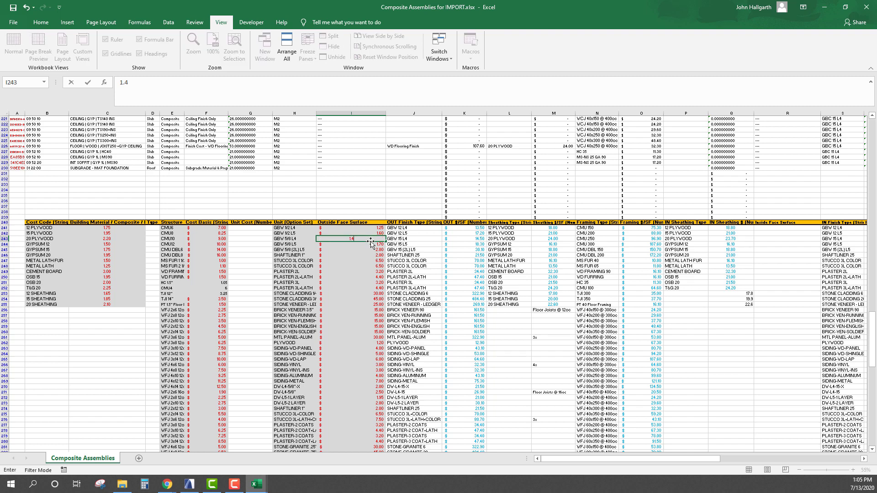
pyautogui.press('Return')
pyautogui.press('Up')
pyautogui.press('Right')
pyautogui.press('Right')
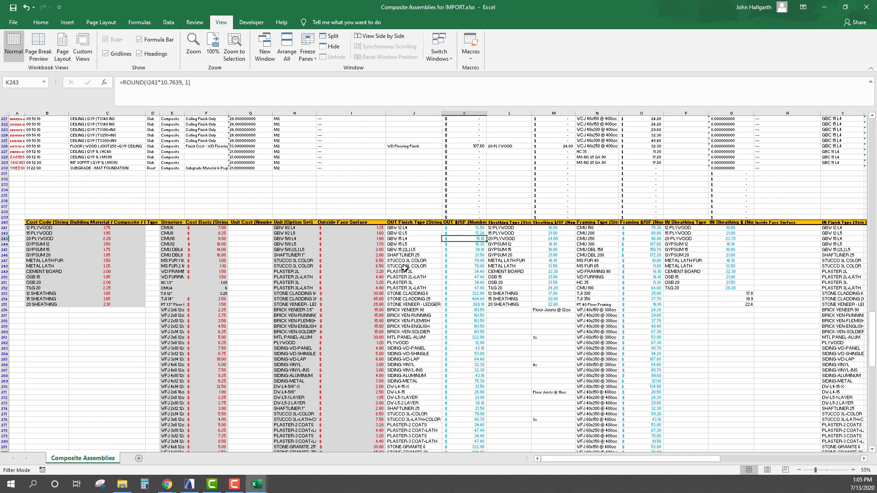
pyautogui.scroll(8, 395, 261)
# Step: Zoom out and scroll back to the top of the IMPORT sheet's data
pyautogui.keyDown('ctrl'); pyautogui.scroll(-2, 384, 251); pyautogui.keyUp('ctrl')
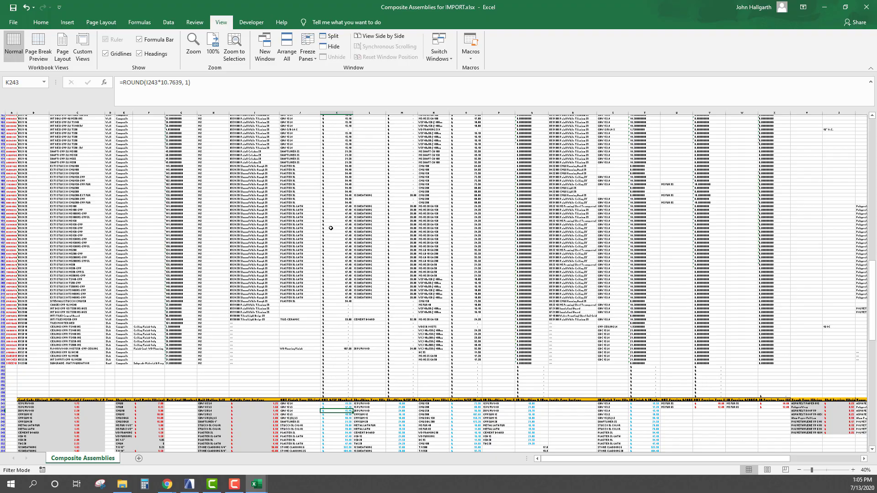
pyautogui.keyDown('ctrl'); pyautogui.scroll(-1, 314, 225); pyautogui.keyUp('ctrl')
pyautogui.scroll(15, 289, 226)
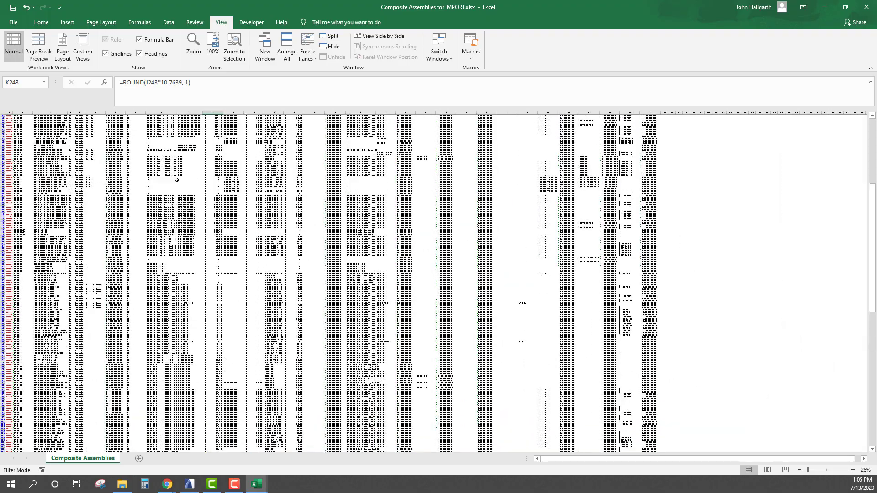
pyautogui.scroll(20, 177, 181)
pyautogui.click(103, 139)
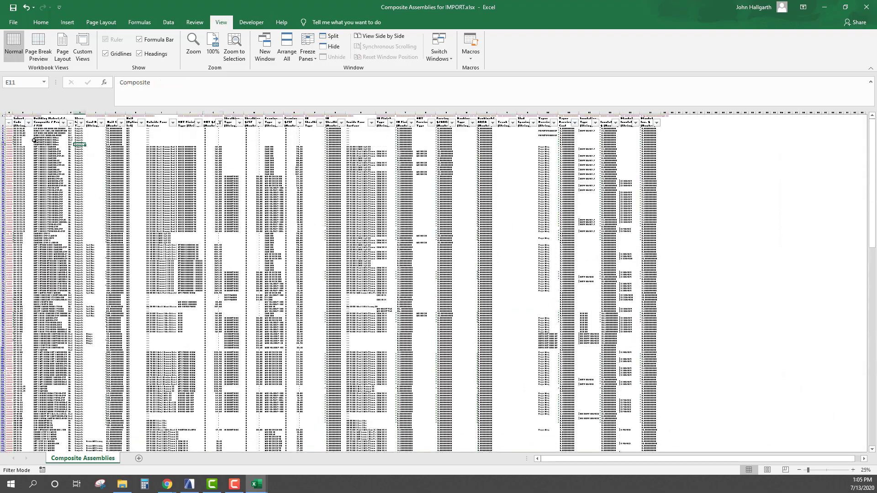
pyautogui.keyDown('ctrl'); pyautogui.scroll(3, 103, 138); pyautogui.keyUp('ctrl')
pyautogui.scroll(4, 123, 165)
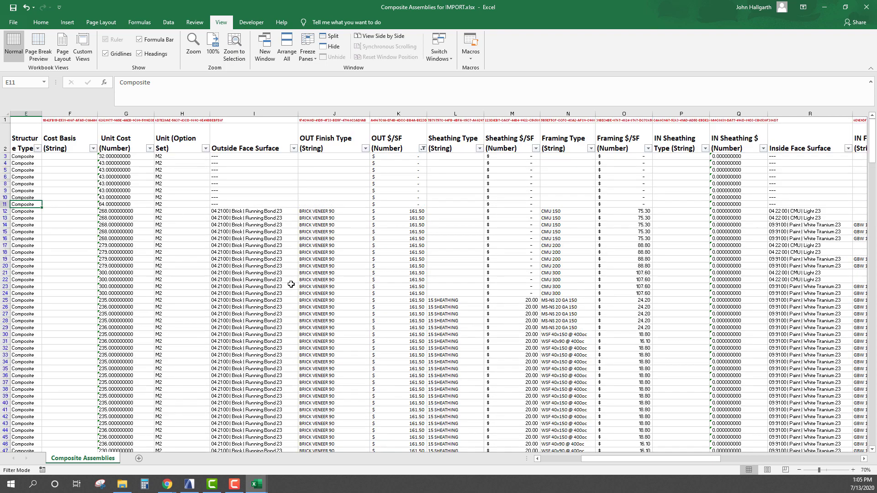
pyautogui.moveTo(640, 459); pyautogui.dragTo(598, 459)
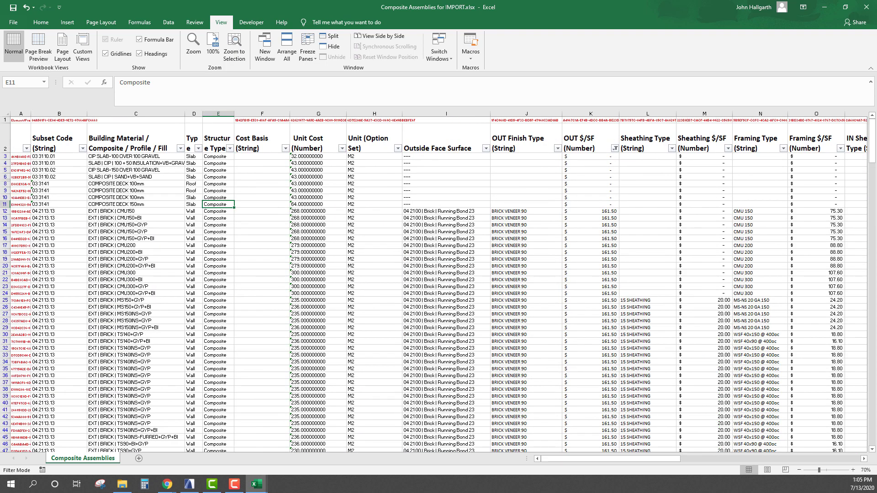
# Step: Select header row 2, then bring up the Composite Assemblies Property Values workbook
pyautogui.moveTo(257, 488)
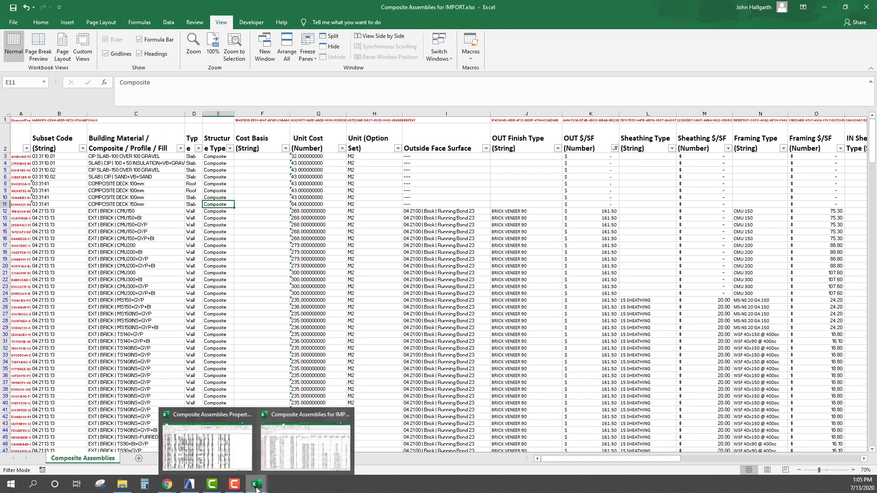
pyautogui.click(10, 137)
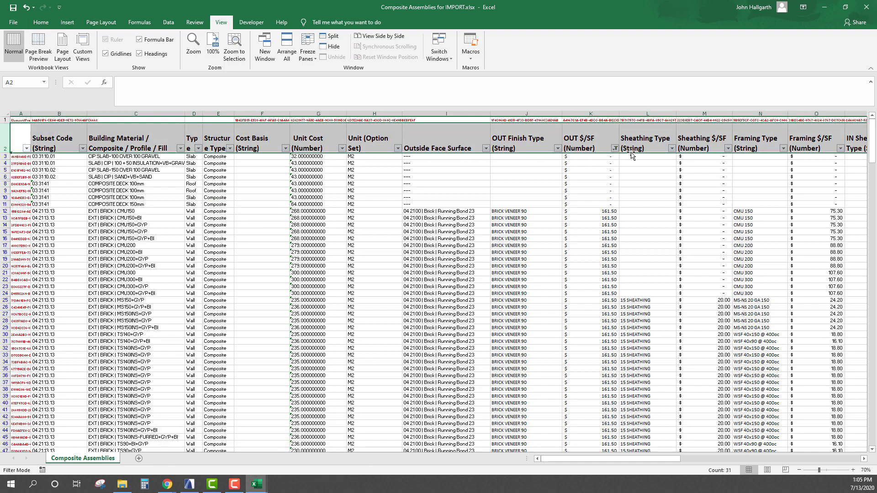
pyautogui.moveTo(261, 477)
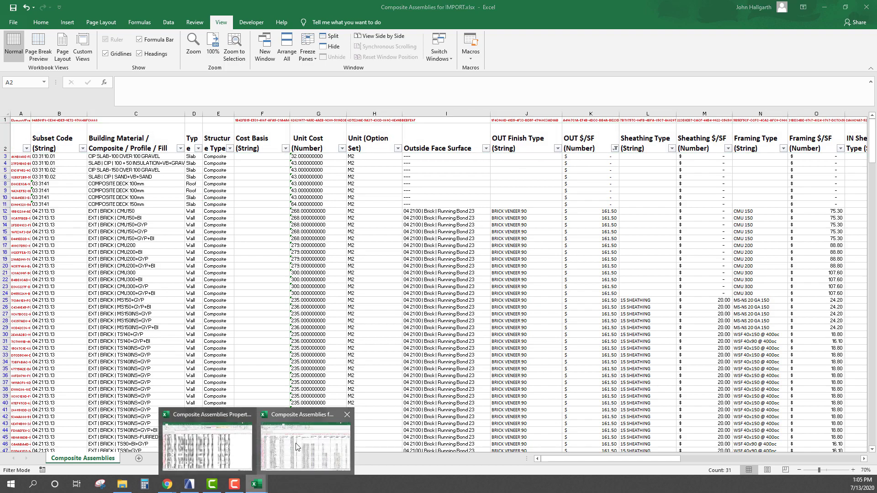
pyautogui.click(210, 440)
# Step: Select the 33-column Property Values table from A1 to the last data row and copy it
pyautogui.click(217, 182)
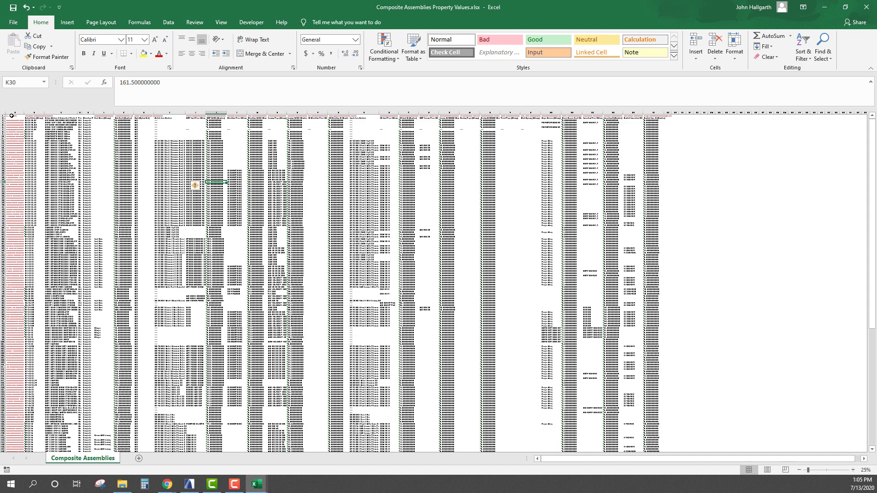
pyautogui.moveTo(12, 115); pyautogui.dragTo(661, 476)
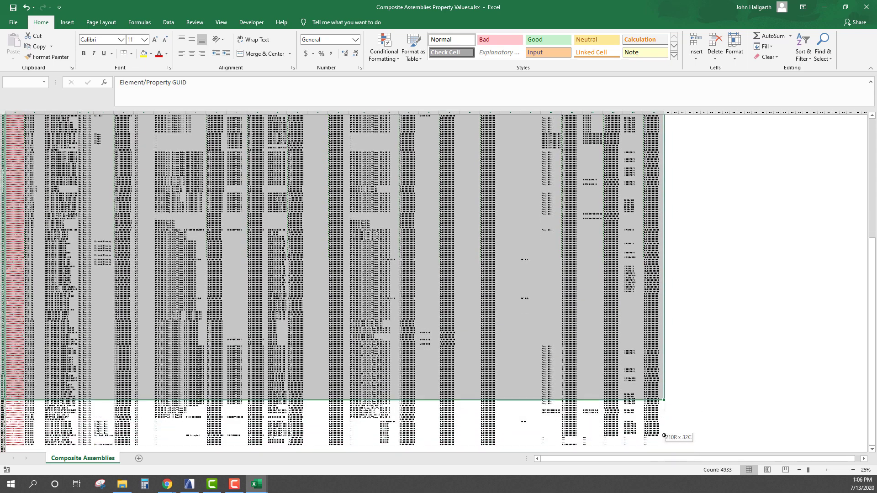
pyautogui.moveTo(663, 436); pyautogui.dragTo(662, 444)
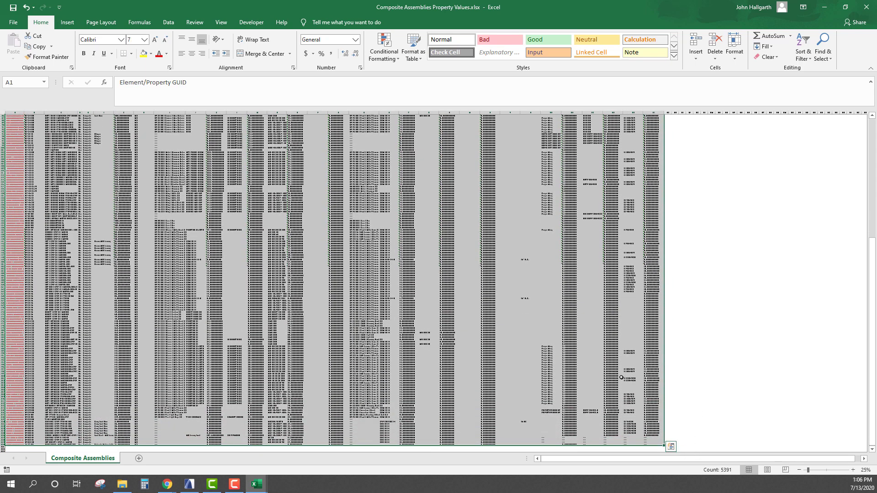
pyautogui.hotkey('ctrl', 'c')
pyautogui.scroll(15, 296, 136)
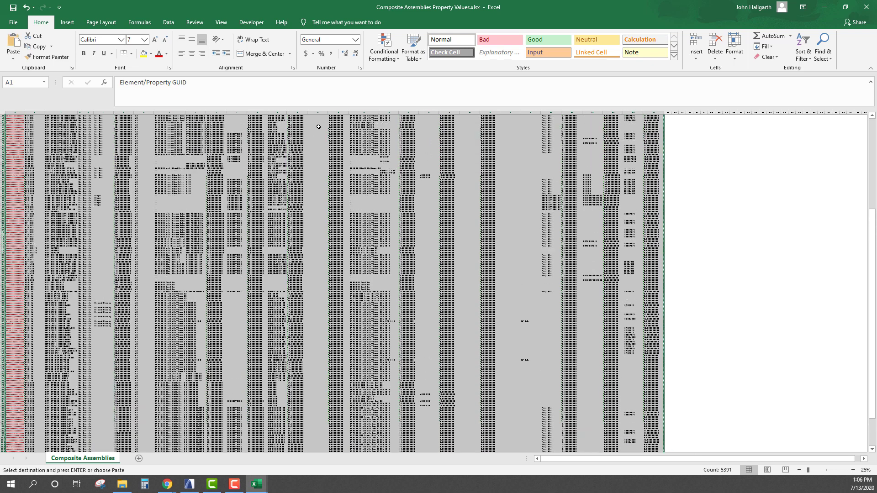
# Step: Paste the copied property values at A1 of the IMPORT workbook
pyautogui.click(824, 7)
pyautogui.click(20, 120)
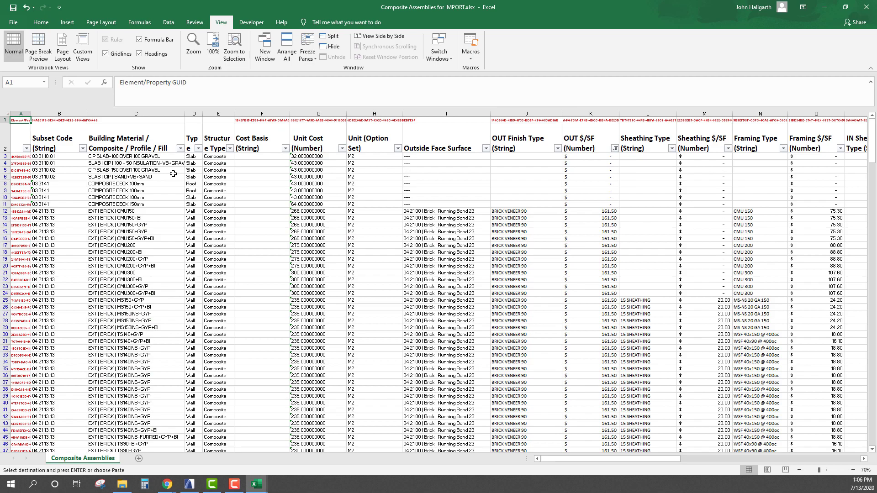
pyautogui.hotkey('ctrl', 'v')
# Step: Check pasted values such as H14 and the C2 header, then scroll down to row 230
pyautogui.click(364, 200)
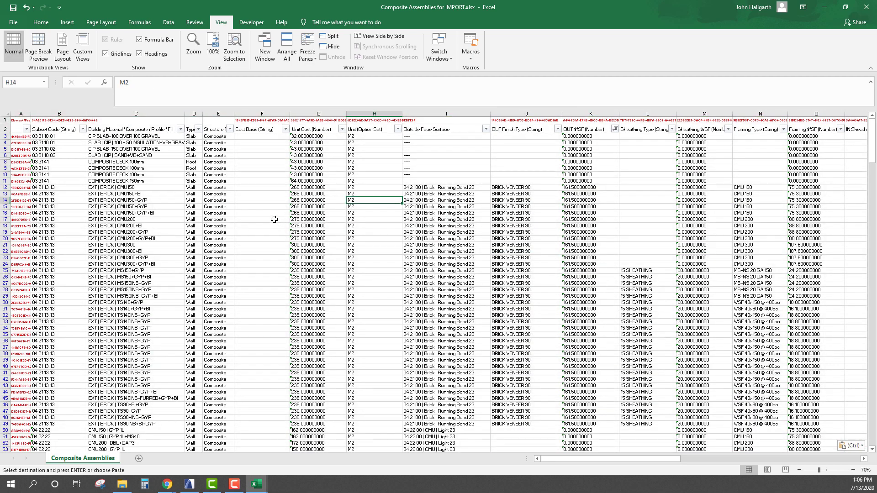
pyautogui.keyDown('ctrl'); pyautogui.scroll(-1, 188, 199); pyautogui.keyUp('ctrl')
pyautogui.keyDown('ctrl'); pyautogui.scroll(1, 188, 199); pyautogui.keyUp('ctrl')
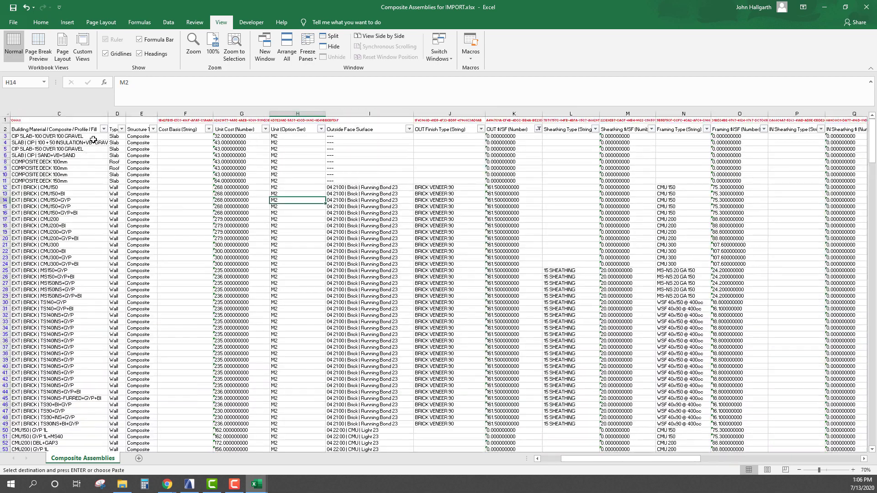
pyautogui.click(34, 129)
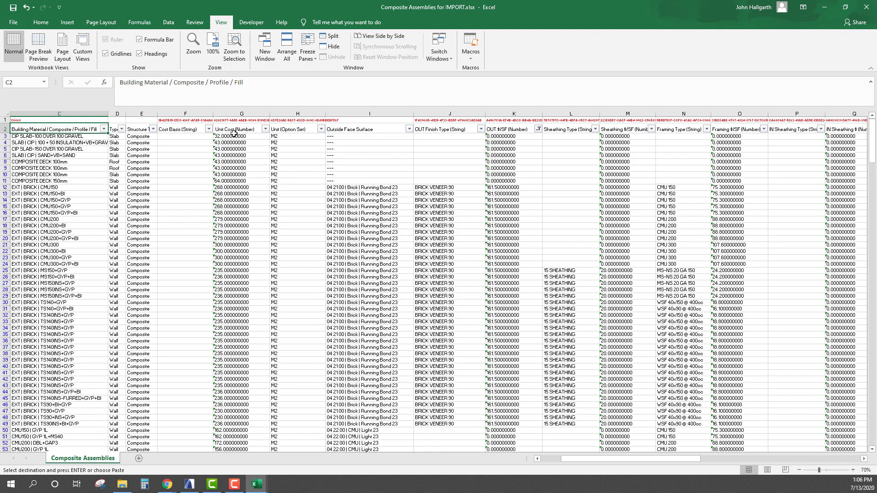
pyautogui.click(334, 232)
pyautogui.keyDown('ctrl'); pyautogui.scroll(-1, 296, 173); pyautogui.keyUp('ctrl')
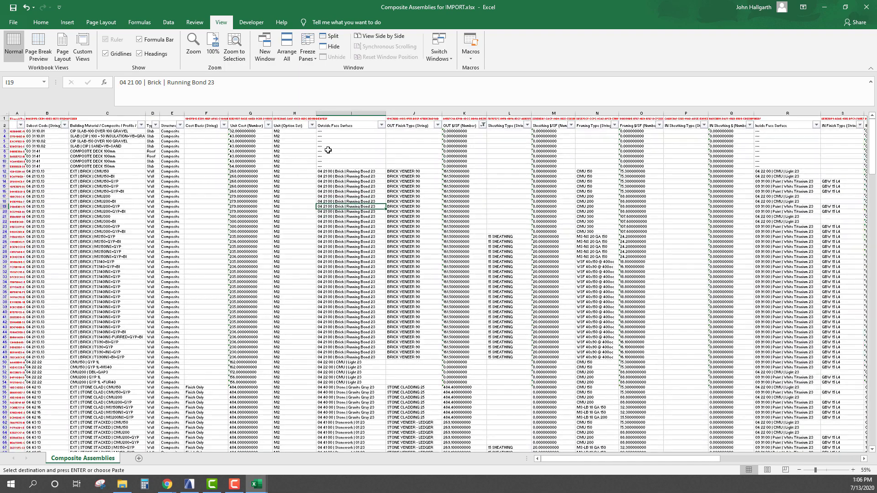
pyautogui.scroll(-20, 341, 208)
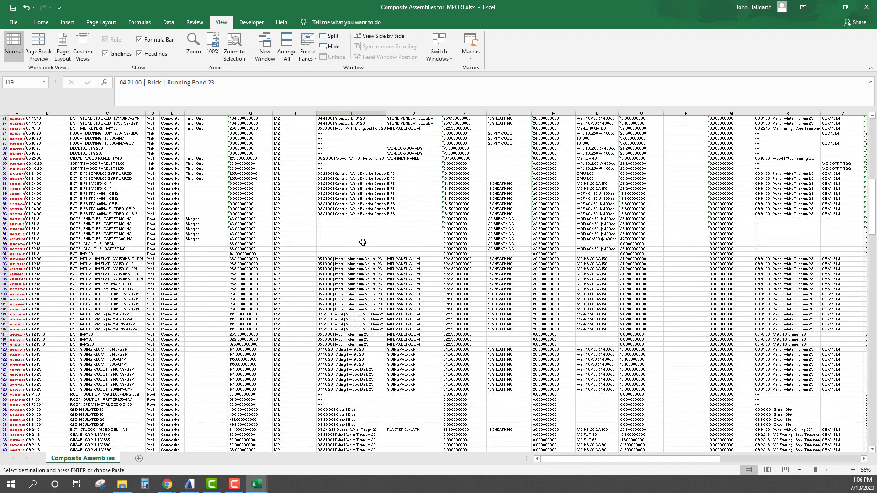
pyautogui.scroll(-20, 303, 285)
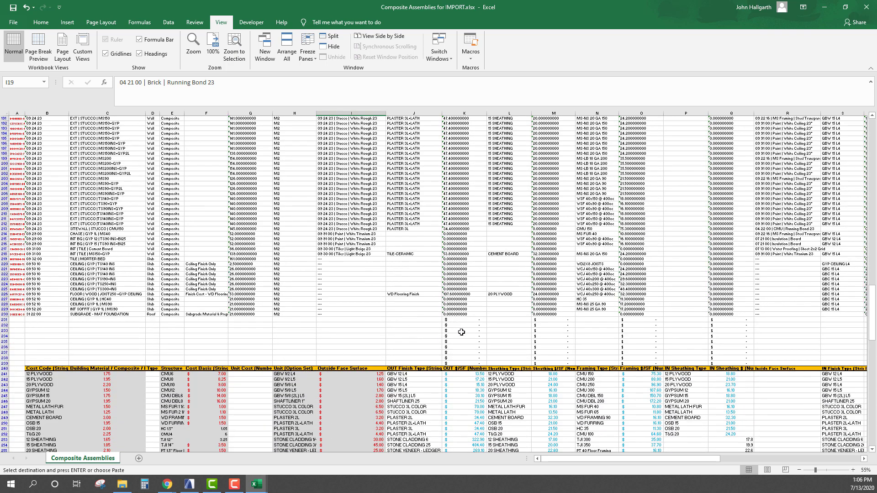
# Step: Fill the K233/K234 cost lookup formula up column K toward the top
pyautogui.click(461, 332)
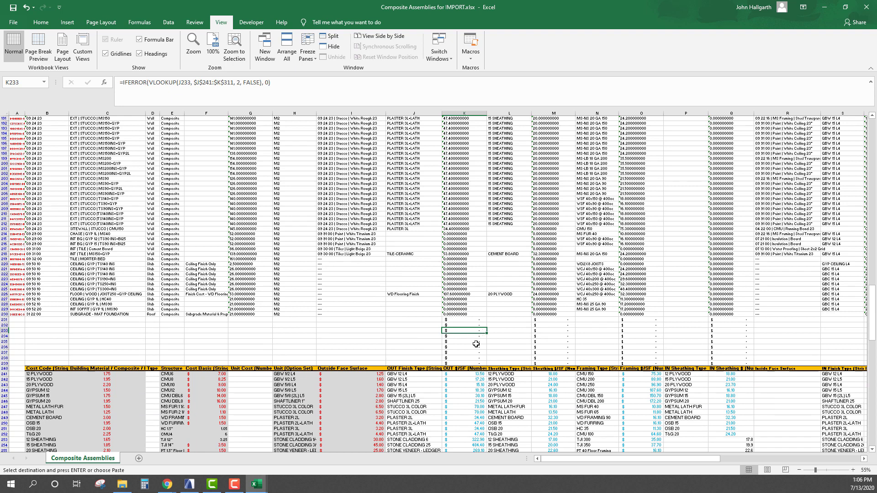
pyautogui.moveTo(486, 332); pyautogui.dragTo(484, 224)
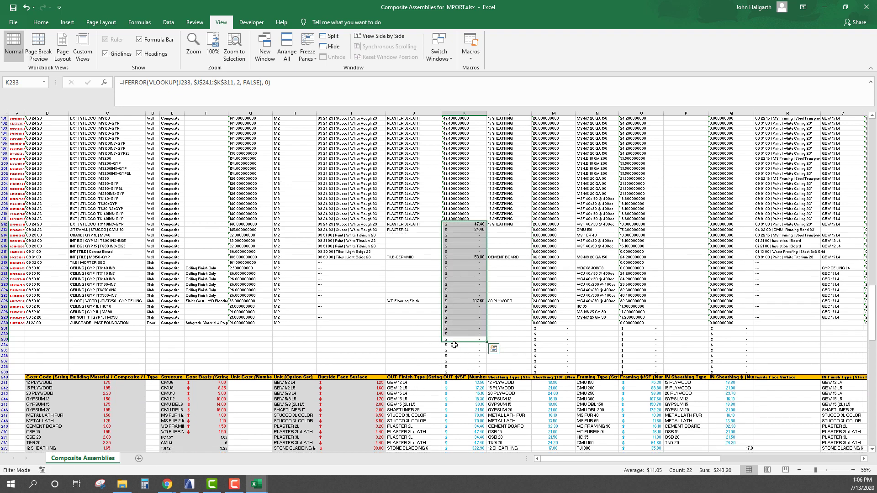
pyautogui.click(470, 344)
pyautogui.moveTo(487, 348); pyautogui.dragTo(476, 126)
pyautogui.click(406, 203)
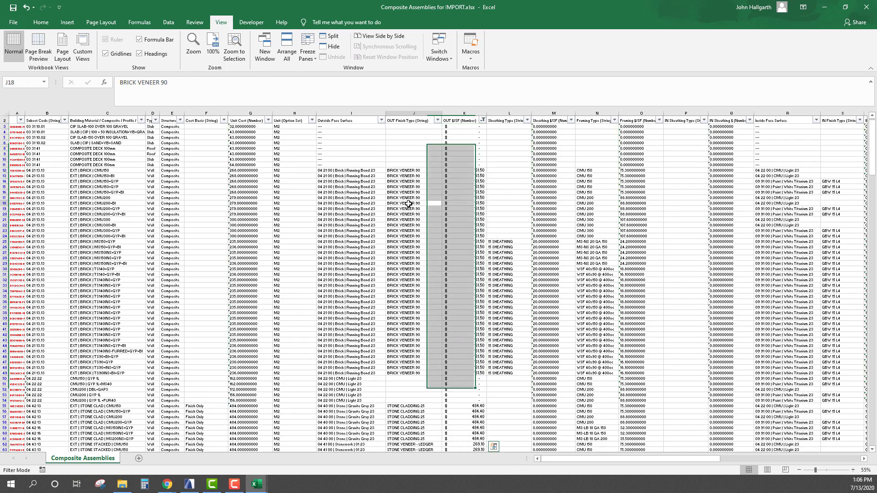
# Step: Review the EIFS finish rows, zoom out, and scroll down to inspect K236's lookup
pyautogui.scroll(-2, 417, 143)
pyautogui.scroll(1, 489, 177)
pyautogui.scroll(-10, 495, 256)
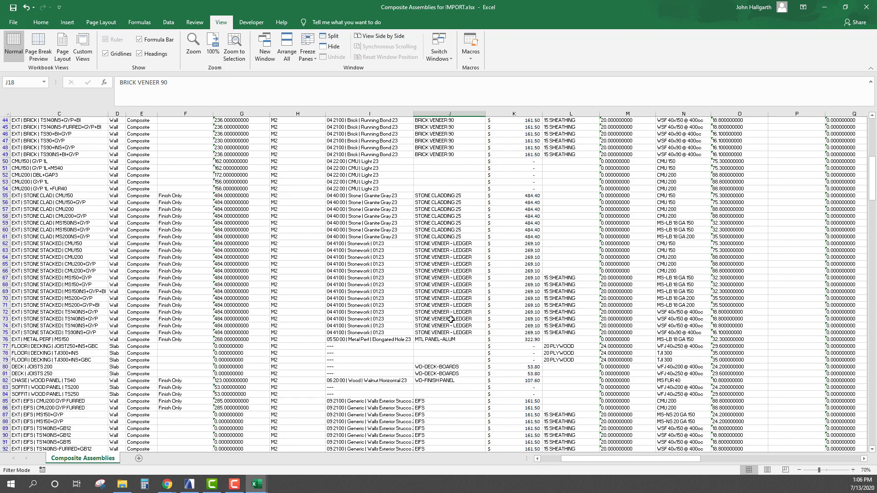
pyautogui.moveTo(446, 368); pyautogui.dragTo(514, 384)
pyautogui.scroll(-9, 441, 227)
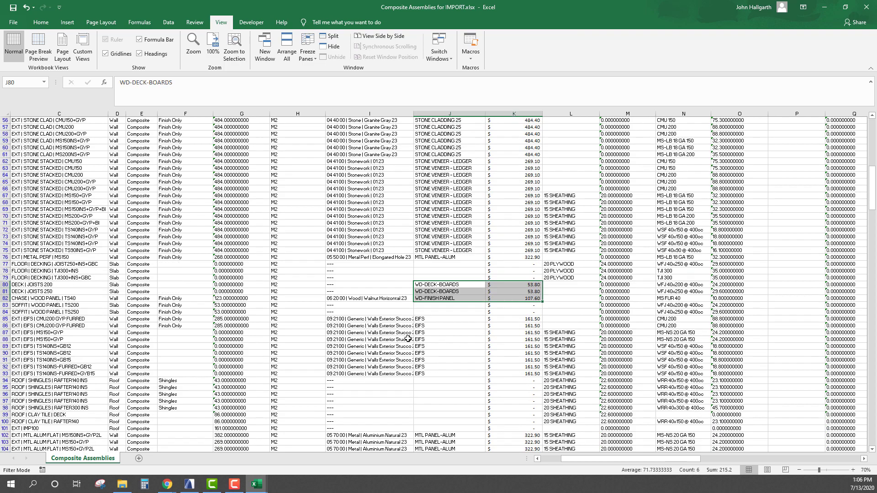
pyautogui.moveTo(441, 217); pyautogui.dragTo(442, 266)
pyautogui.scroll(-1, 469, 374)
pyautogui.hotkey('ctrl', 'q')
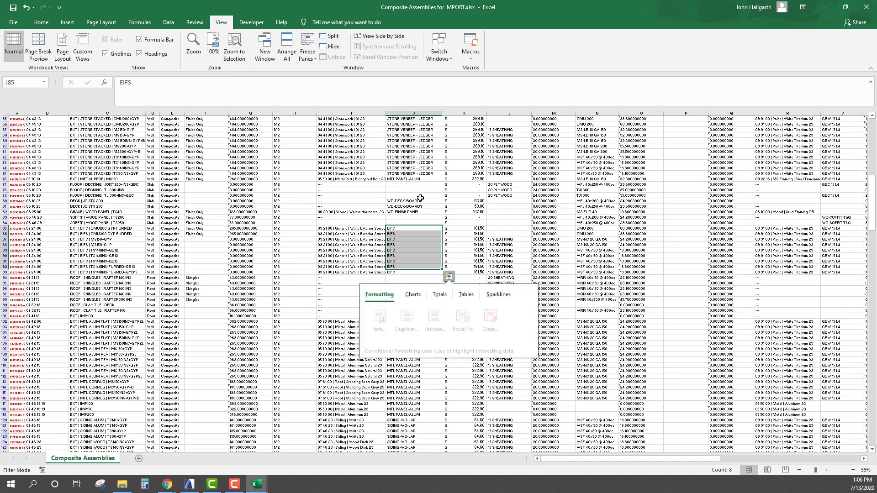
pyautogui.click(493, 239)
pyautogui.scroll(-20, 457, 354)
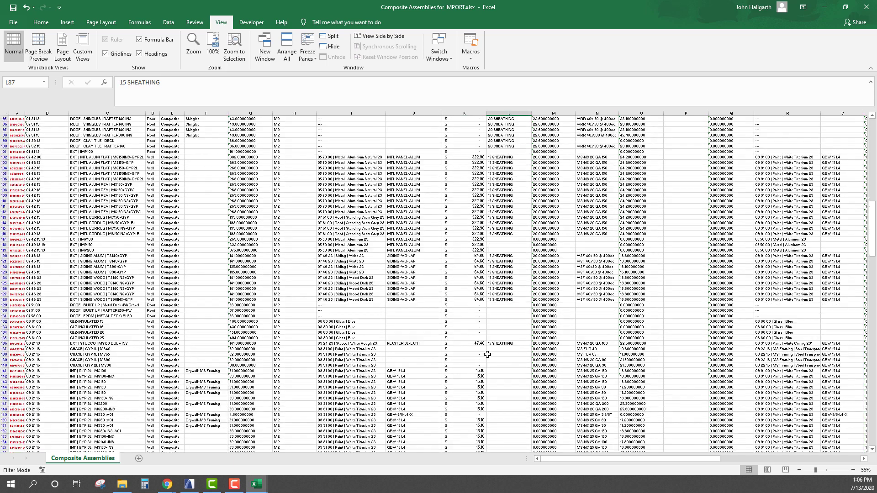
pyautogui.scroll(-19, 457, 354)
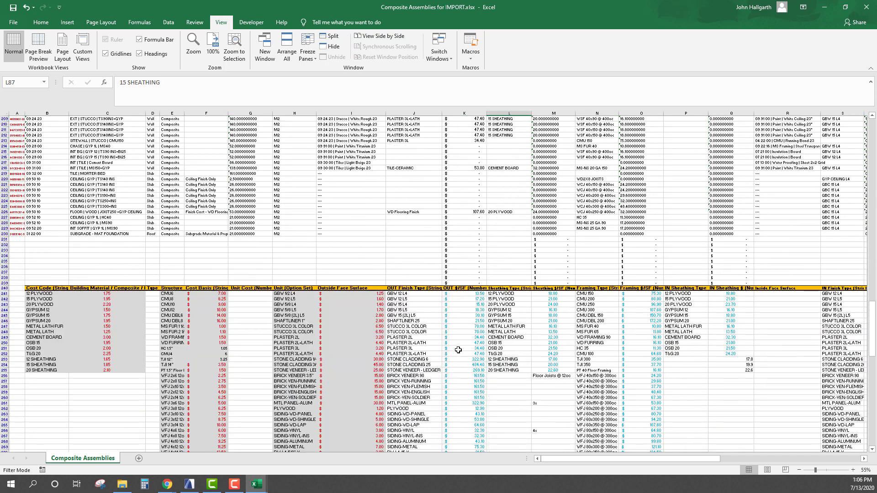
pyautogui.click(458, 234)
# Step: Split the sheet into two panes at row 235
pyautogui.keyDown('ctrl'); pyautogui.scroll(3, 460, 271); pyautogui.keyUp('ctrl')
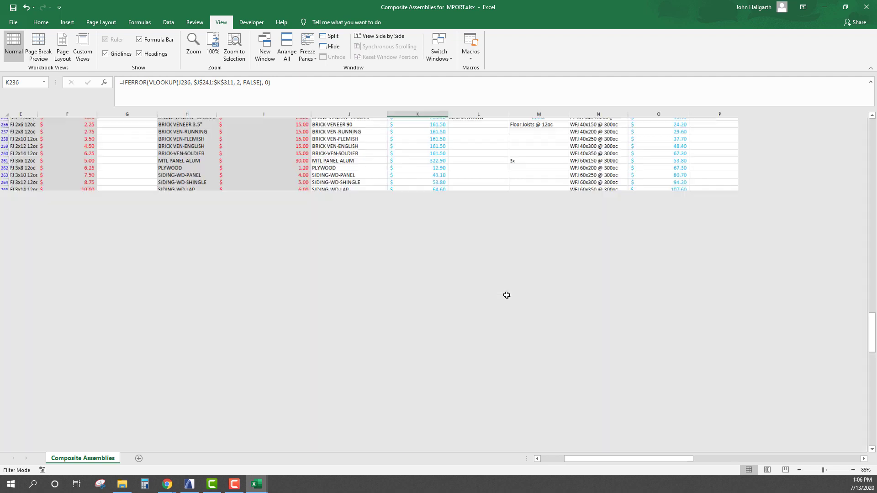
pyautogui.scroll(-1, 467, 274)
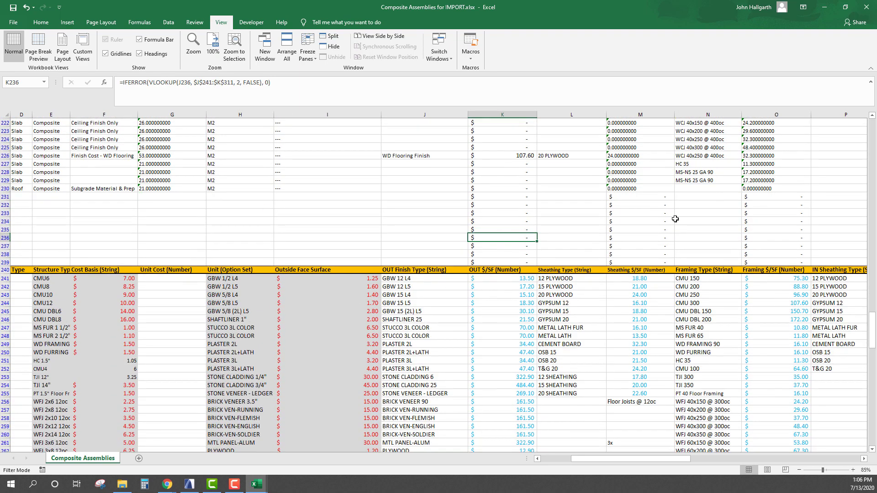
pyautogui.click(422, 238)
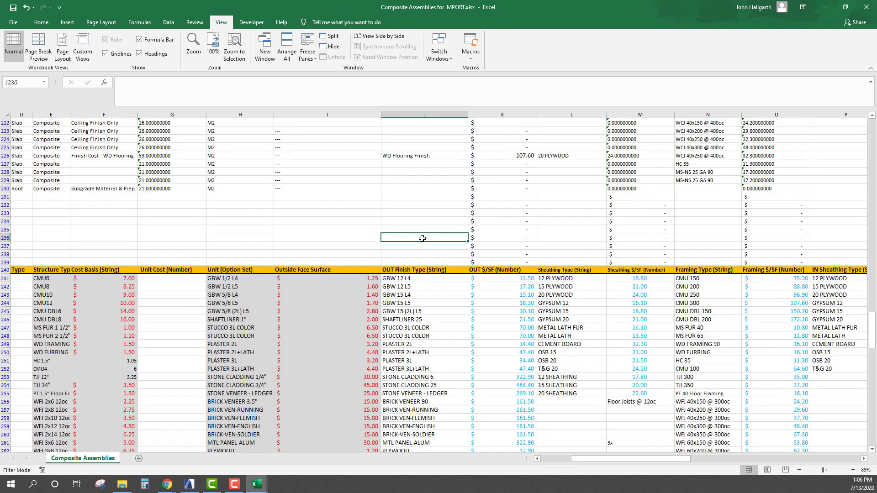
pyautogui.click(4, 230)
pyautogui.click(313, 58)
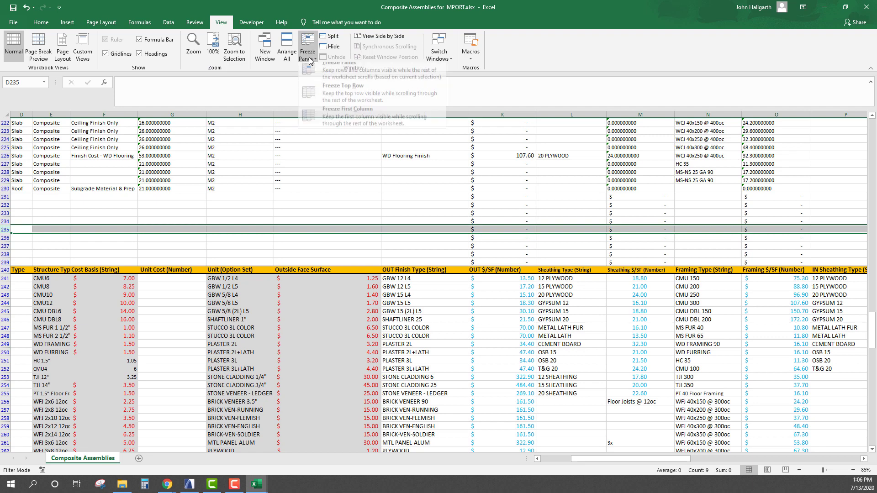
pyautogui.click(330, 36)
# Step: Browse the upper pane and the K246 lookup price, then remove the split
pyautogui.click(217, 187)
pyautogui.scroll(20, 495, 163)
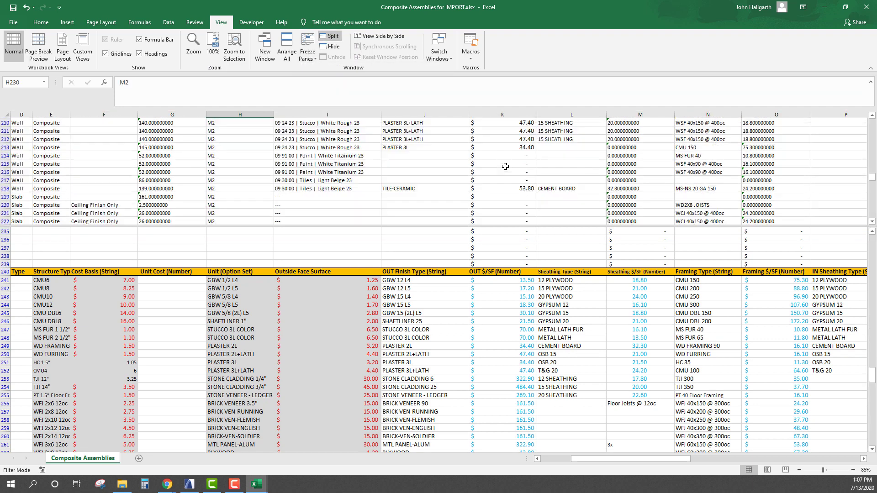
pyautogui.scroll(-11, 495, 162)
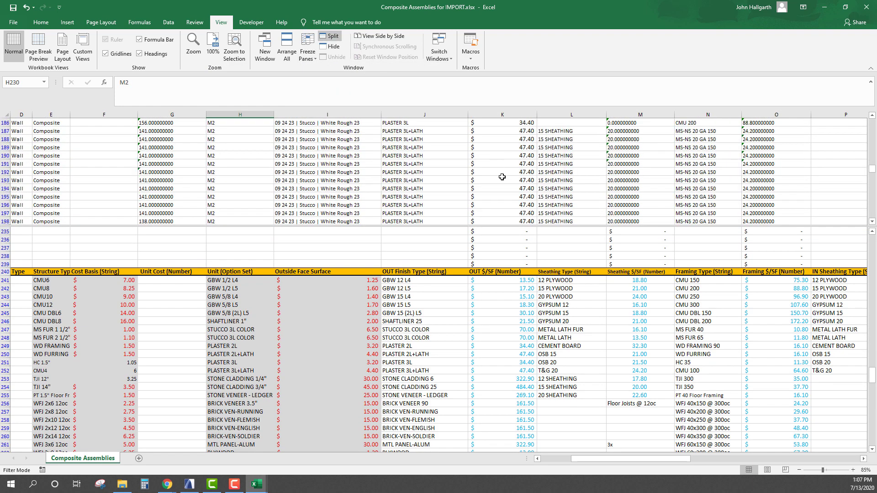
pyautogui.click(507, 322)
pyautogui.scroll(-3, 495, 305)
pyautogui.scroll(3, 495, 305)
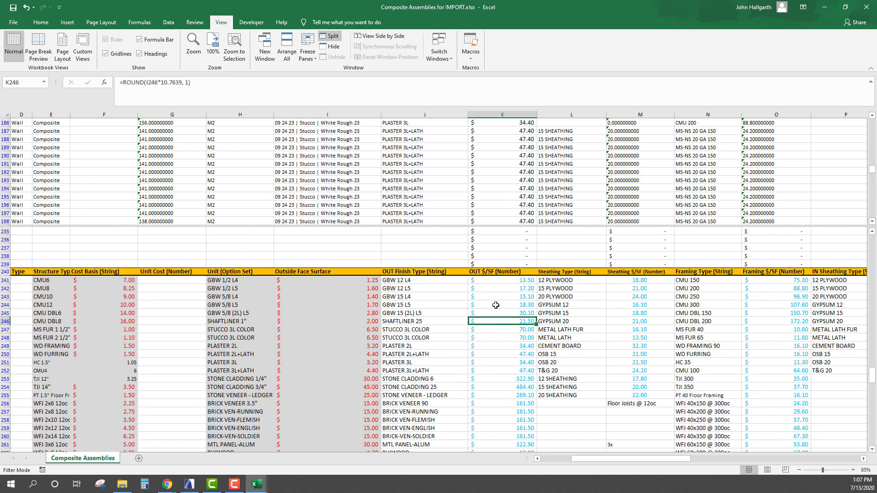
pyautogui.scroll(-1, 496, 305)
pyautogui.click(330, 36)
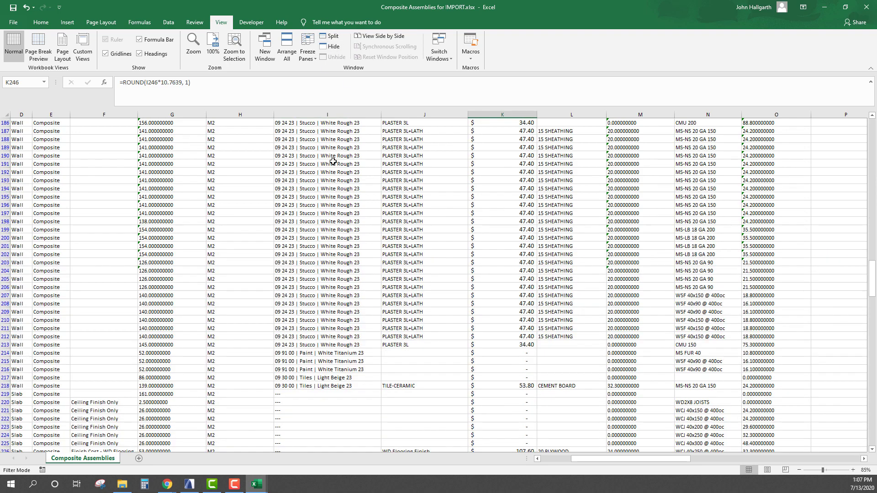
# Step: Re-split above row 237 and fill M233's sheathing lookup up to row 3
pyautogui.scroll(-4, 873, 292)
pyautogui.moveTo(873, 292); pyautogui.dragTo(874, 322)
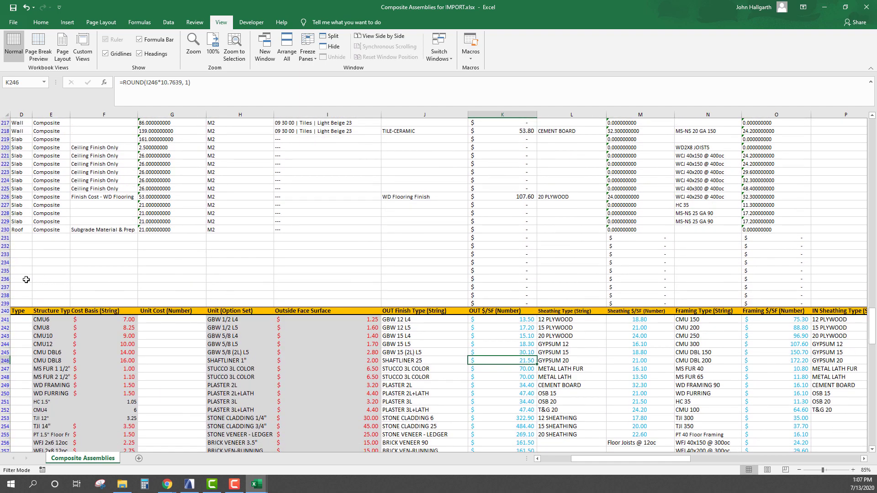
pyautogui.click(4, 287)
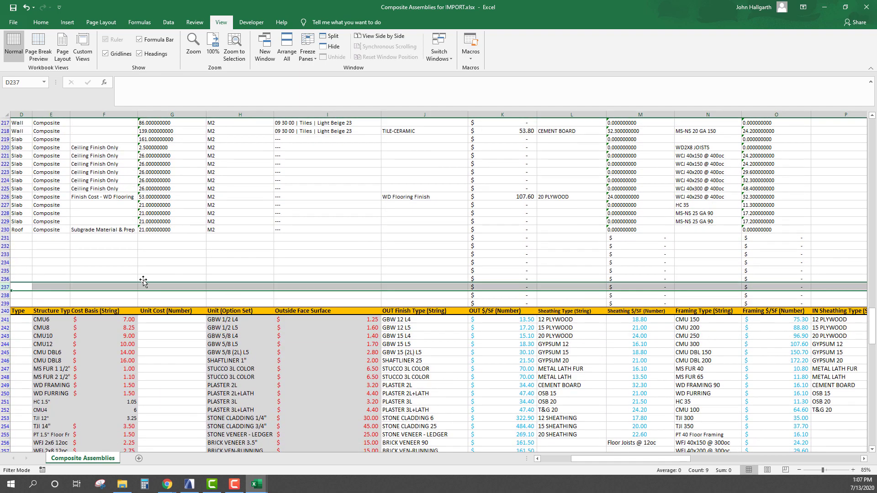
pyautogui.click(329, 40)
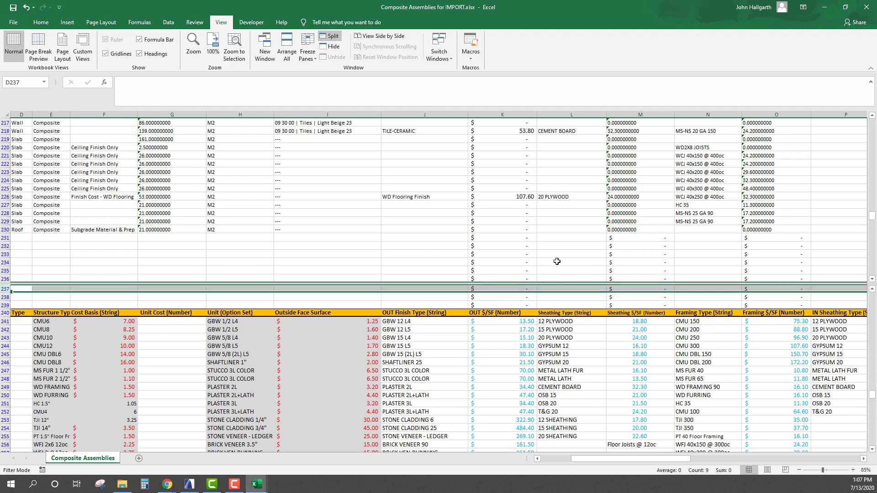
pyautogui.click(555, 253)
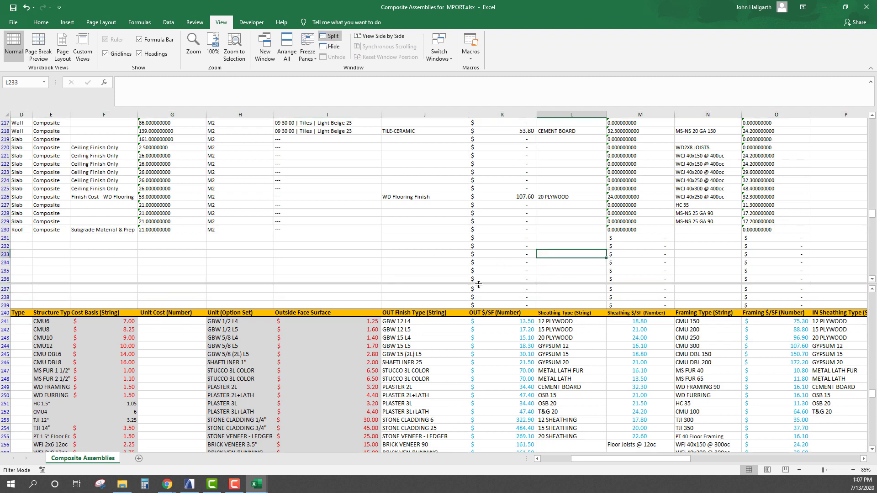
pyautogui.click(658, 254)
pyautogui.moveTo(675, 258); pyautogui.dragTo(645, 157)
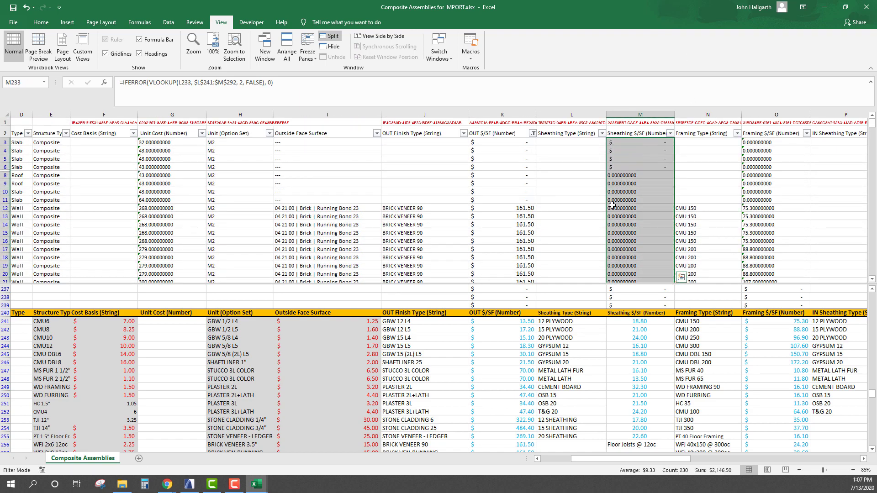
# Step: Check the 15 SHEATHING entries in column L, such as L28
pyautogui.click(585, 199)
pyautogui.scroll(-9, 614, 210)
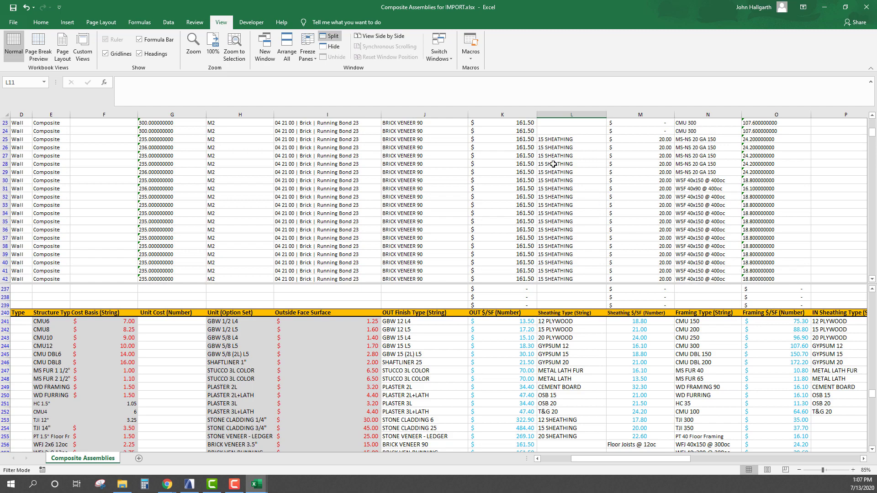
pyautogui.click(554, 163)
pyautogui.scroll(2, 653, 164)
pyautogui.click(567, 164)
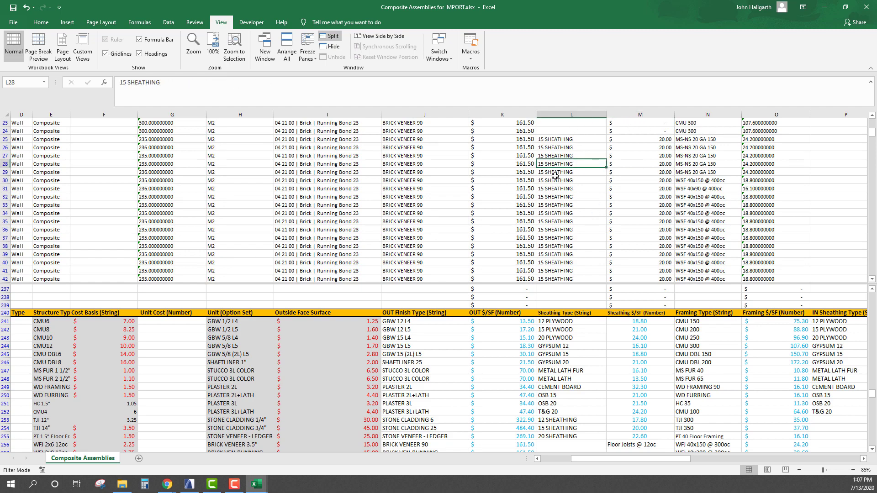
pyautogui.scroll(-14, 620, 191)
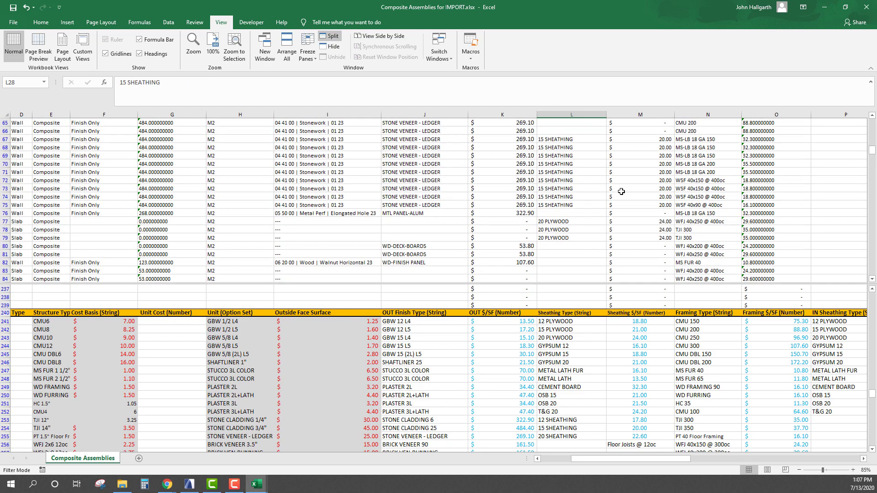
pyautogui.scroll(-20, 621, 191)
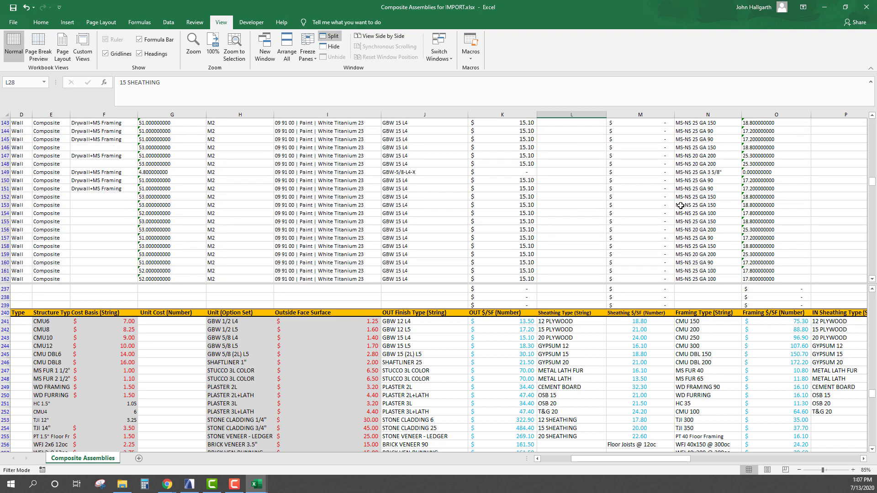
pyautogui.scroll(-20, 680, 205)
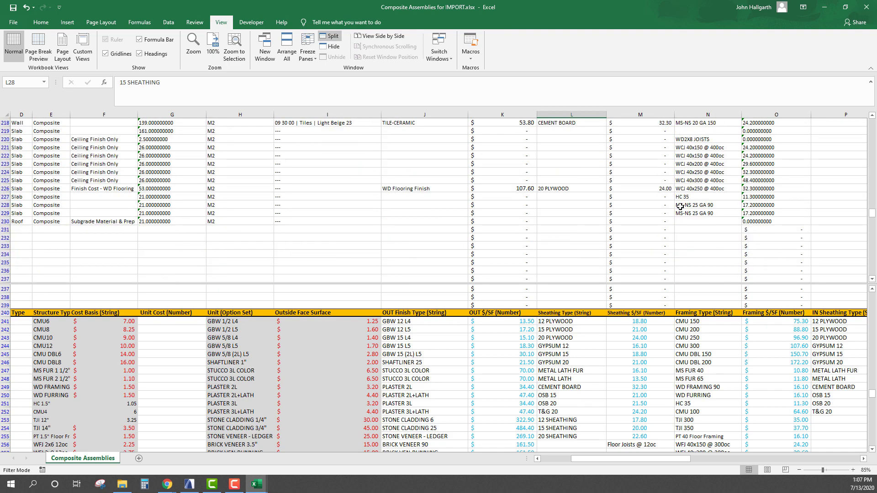
# Step: Fill O233's framing lookup up to row 3 and verify CMU 200 prices at 88.80
pyautogui.click(776, 245)
pyautogui.moveTo(812, 252); pyautogui.dragTo(786, 150)
pyautogui.scroll(-4, 692, 220)
pyautogui.click(700, 172)
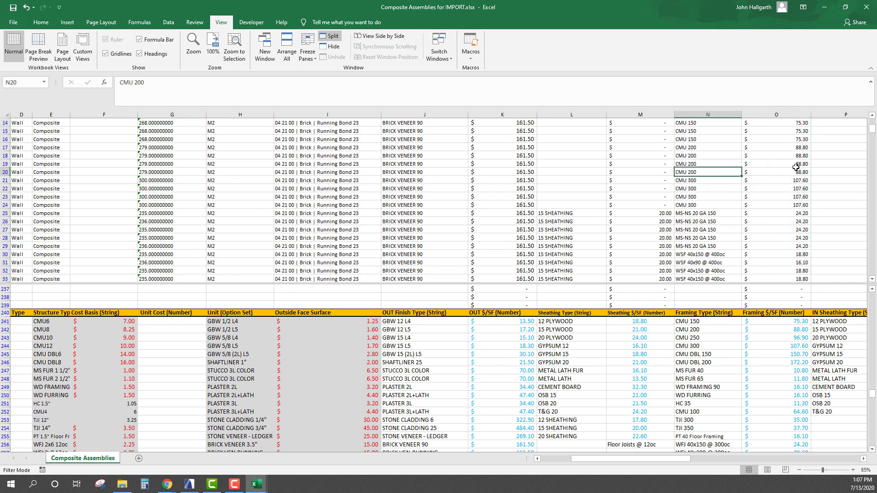
pyautogui.click(796, 165)
pyautogui.press('Left')
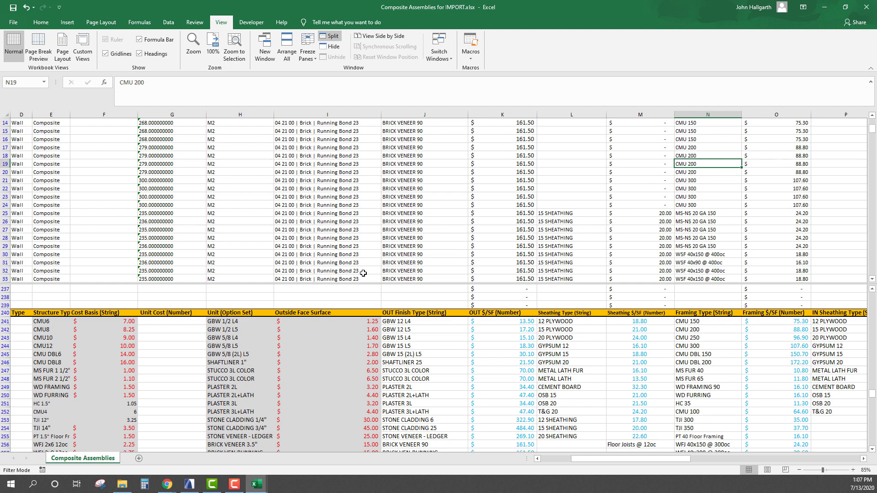
# Step: Trace the BRICK VENEER 90 finish price from row 22 to its cost-table row
pyautogui.click(508, 221)
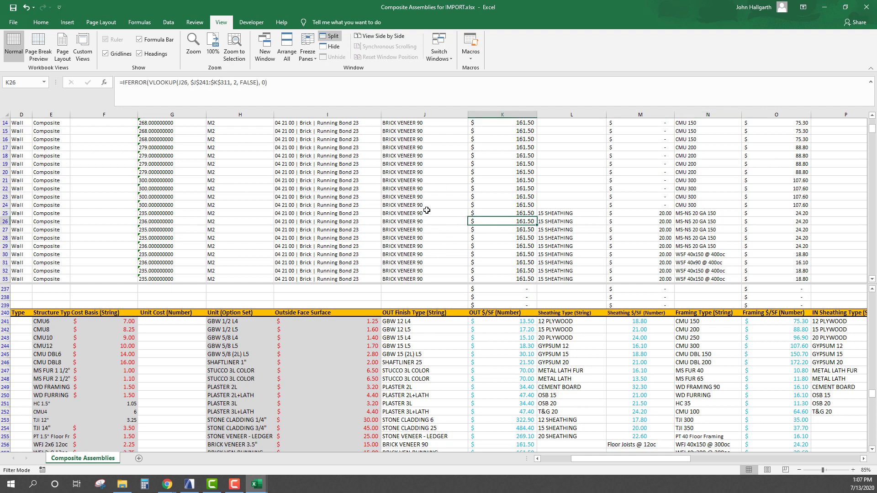
pyautogui.click(422, 188)
pyautogui.press('Right')
pyautogui.press('Left')
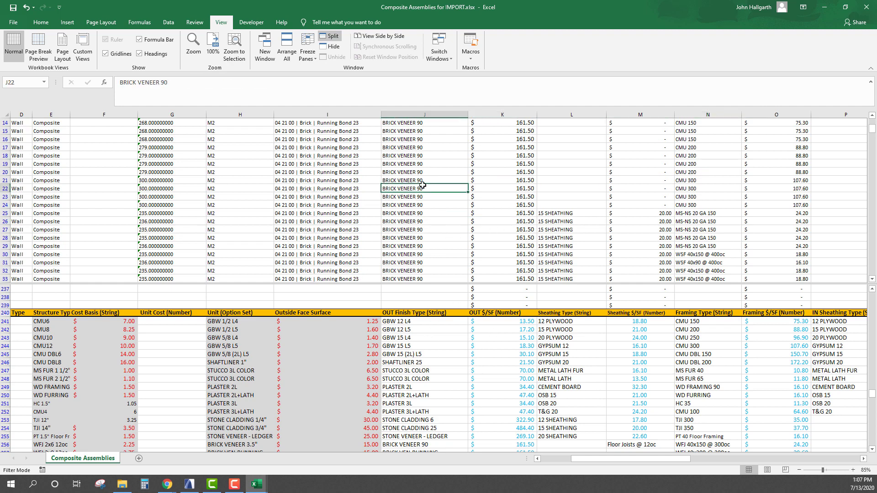
pyautogui.click(431, 361)
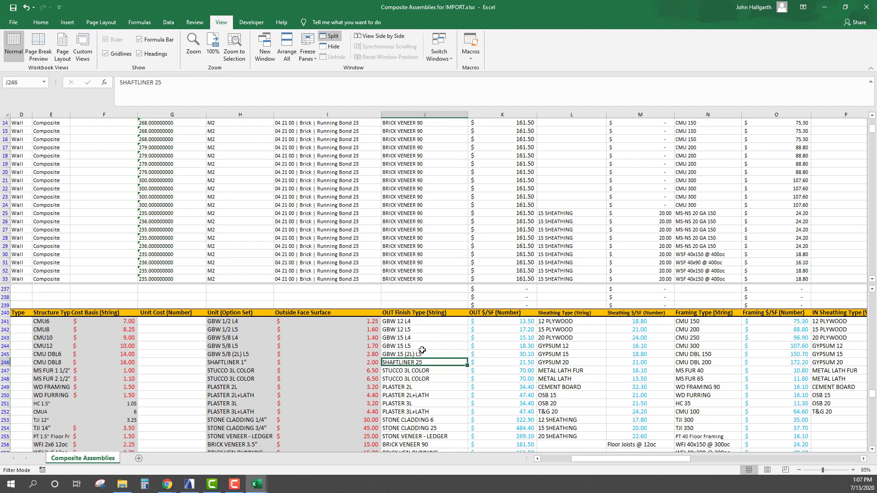
pyautogui.scroll(-4, 414, 352)
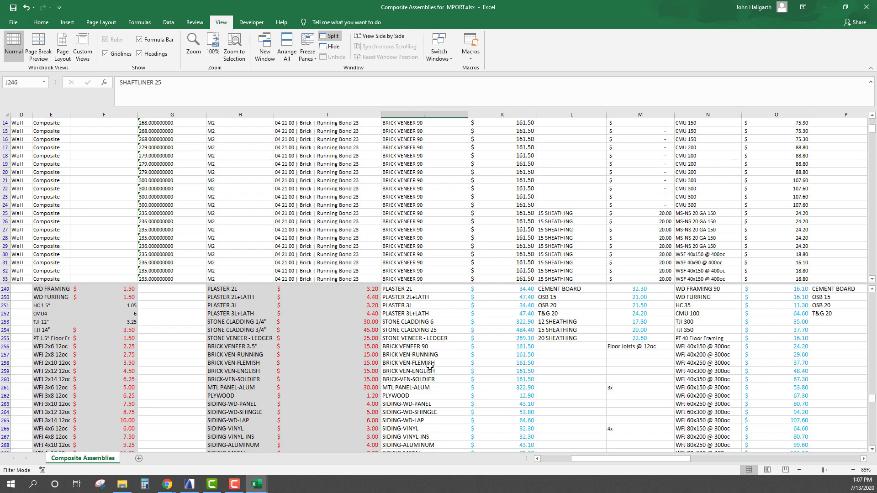
pyautogui.scroll(8, 430, 365)
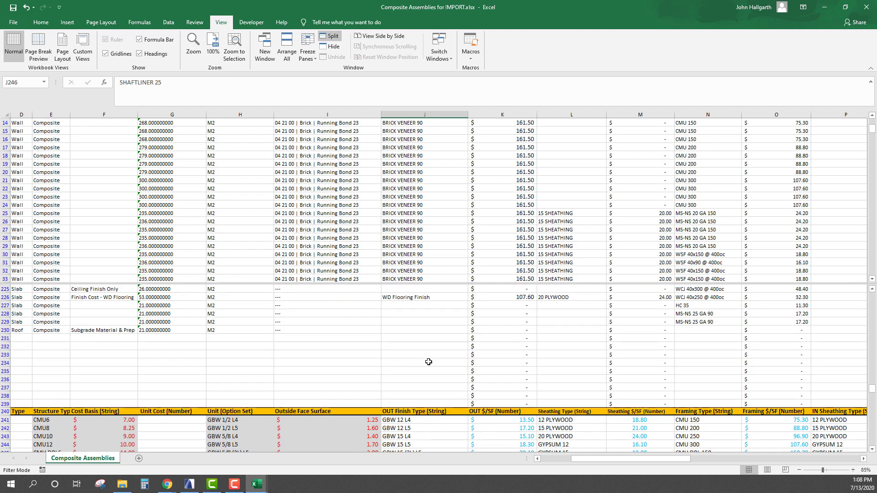
pyautogui.scroll(-4, 428, 361)
pyautogui.click(424, 188)
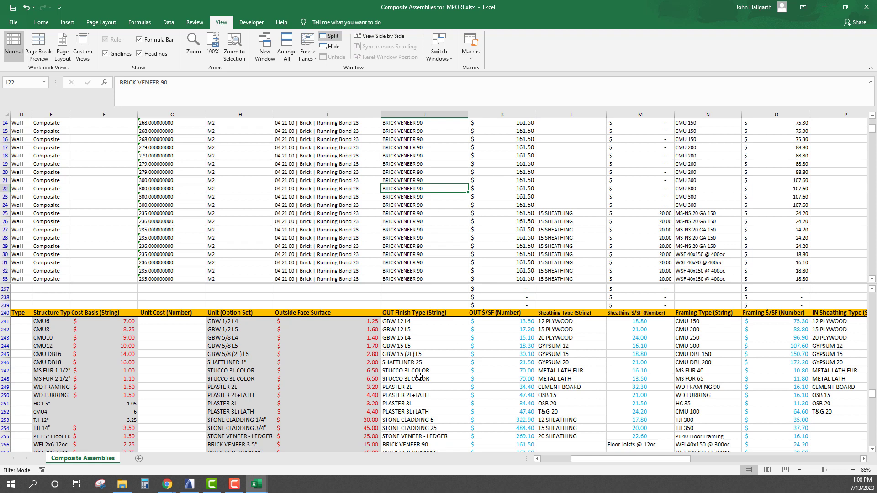
pyautogui.click(420, 404)
pyautogui.scroll(-2, 430, 410)
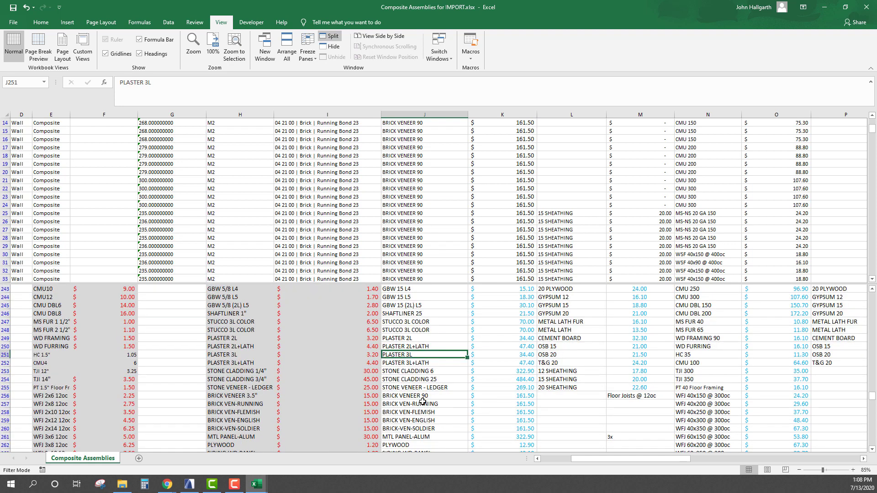
pyautogui.click(422, 396)
# Step: Set the BRICK VENEER 90 cost to 162 and check wall rows now read 162.00
pyautogui.click(477, 395)
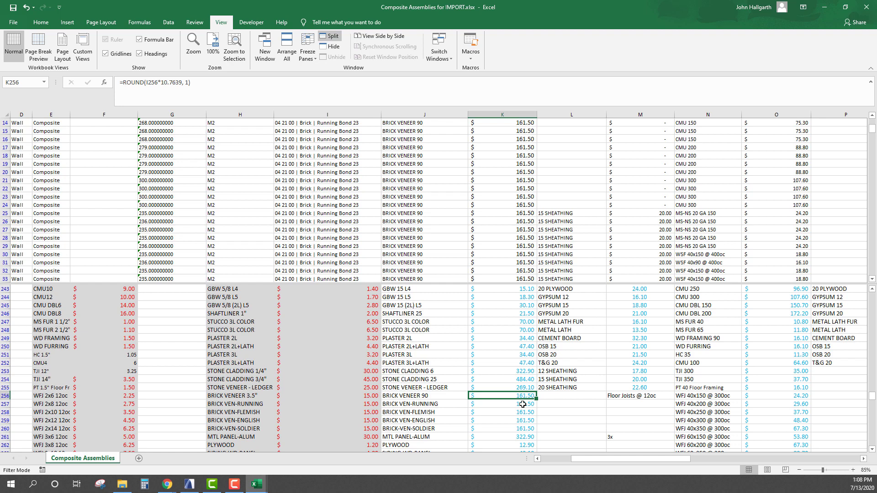
pyautogui.write('162')
pyautogui.press('Return')
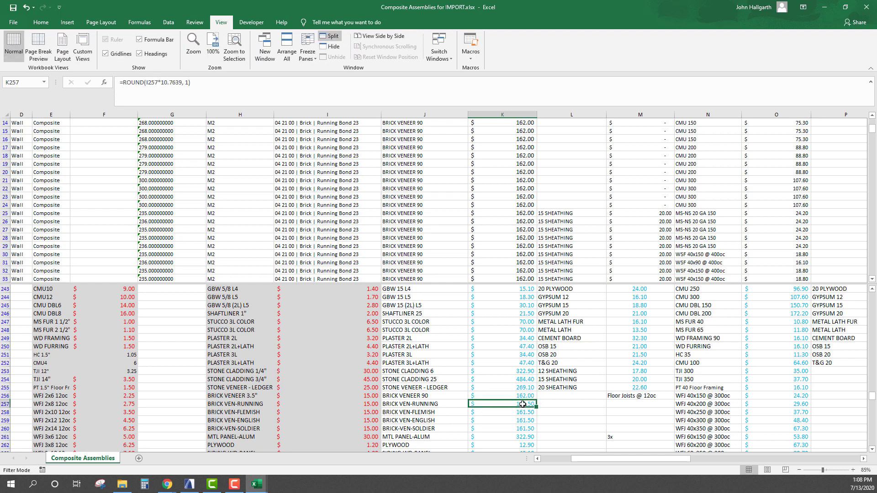
pyautogui.press('F2')
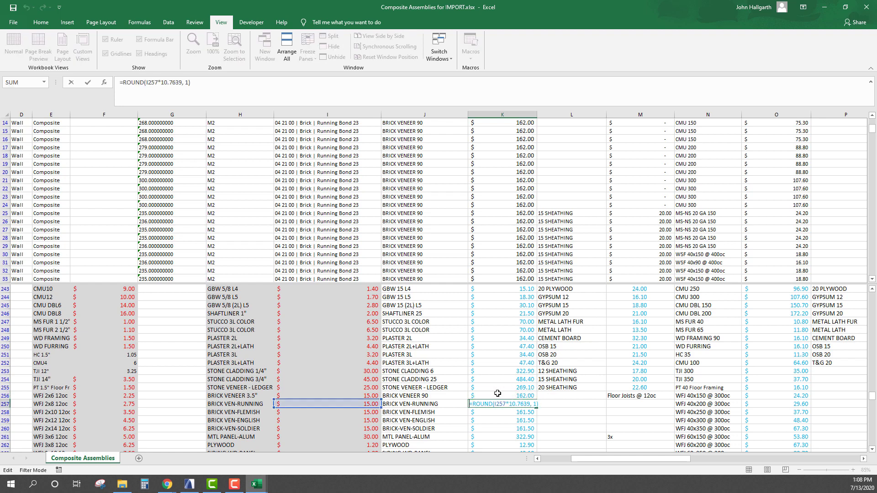
pyautogui.press('Escape')
pyautogui.click(502, 172)
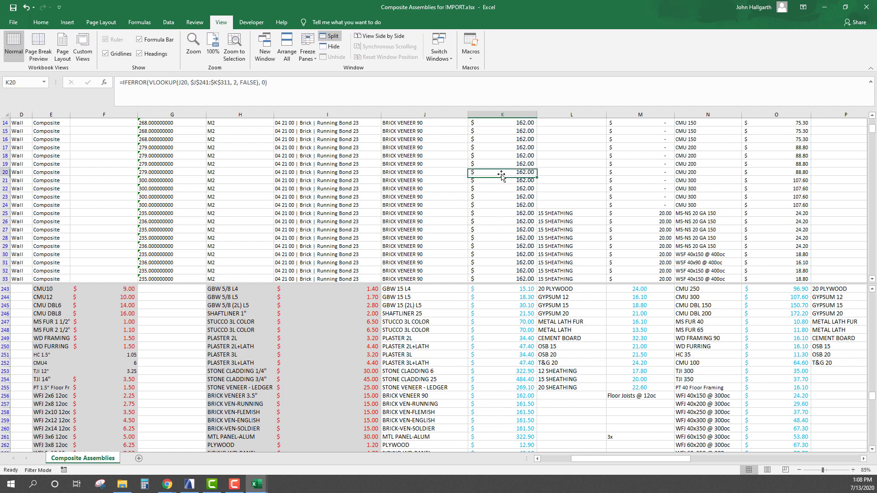
pyautogui.scroll(5, 474, 199)
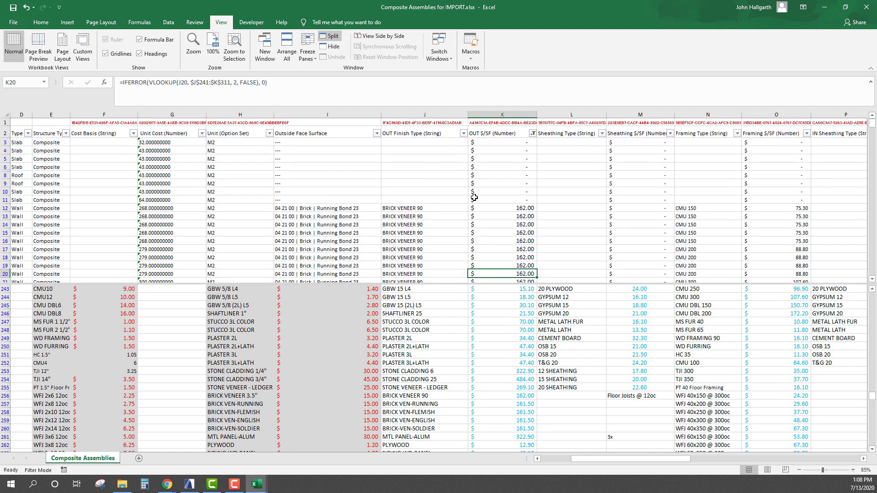
pyautogui.scroll(-2, 474, 197)
pyautogui.scroll(2, 474, 198)
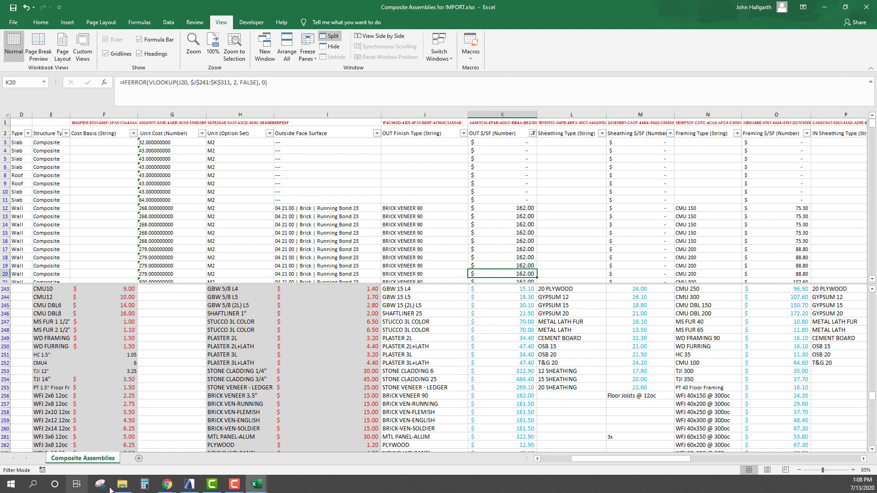
# Step: Switch to Archicad's Composite Assemblies schedule and check a wall row's current OUT $/SF value
pyautogui.click(189, 484)
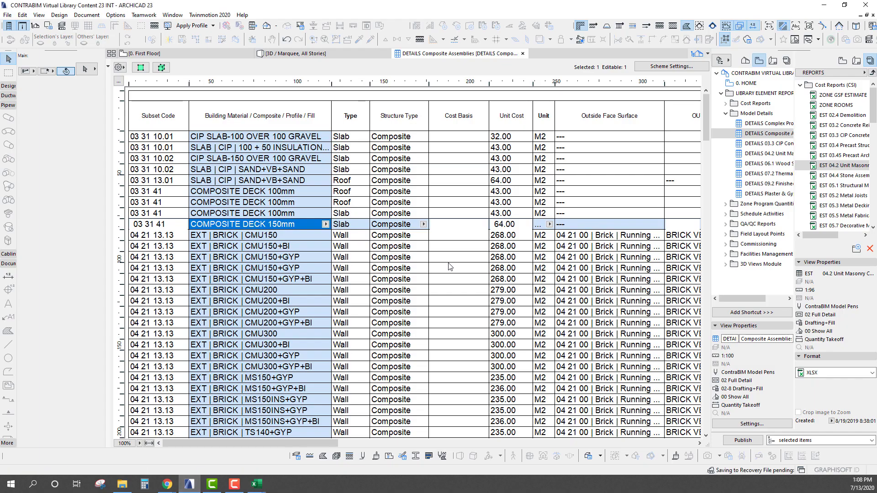
pyautogui.click(8, 15)
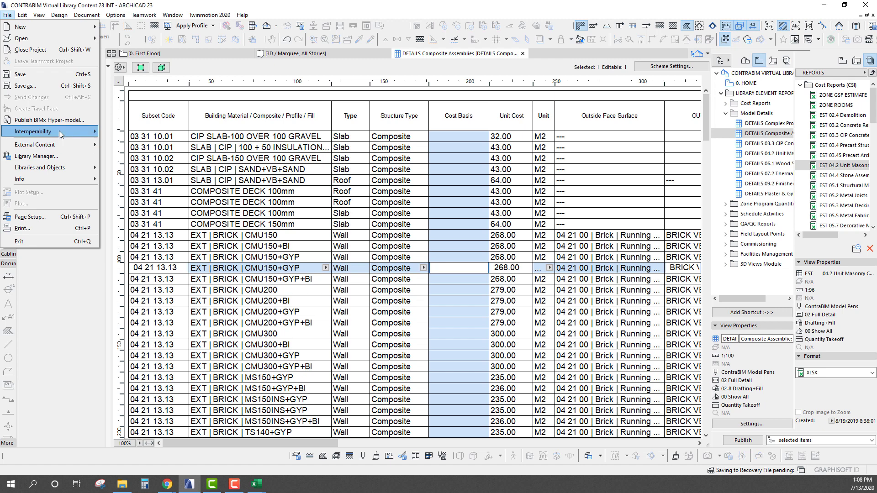
pyautogui.moveTo(60, 130)
pyautogui.click(498, 269)
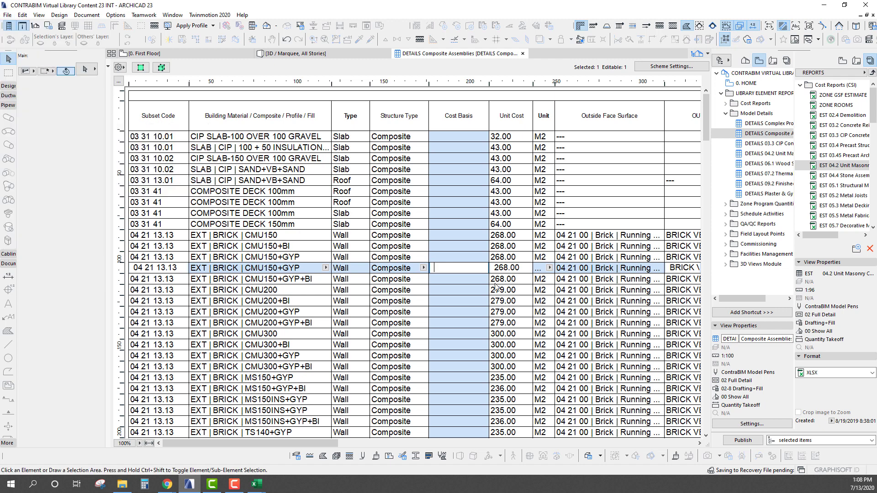
pyautogui.hscroll(4, 372, 444)
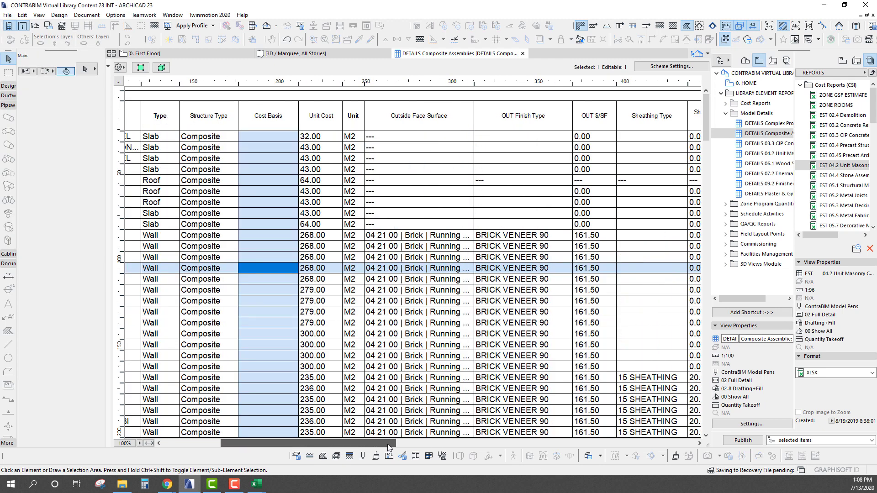
pyautogui.click(594, 322)
pyautogui.scroll(-2, 592, 255)
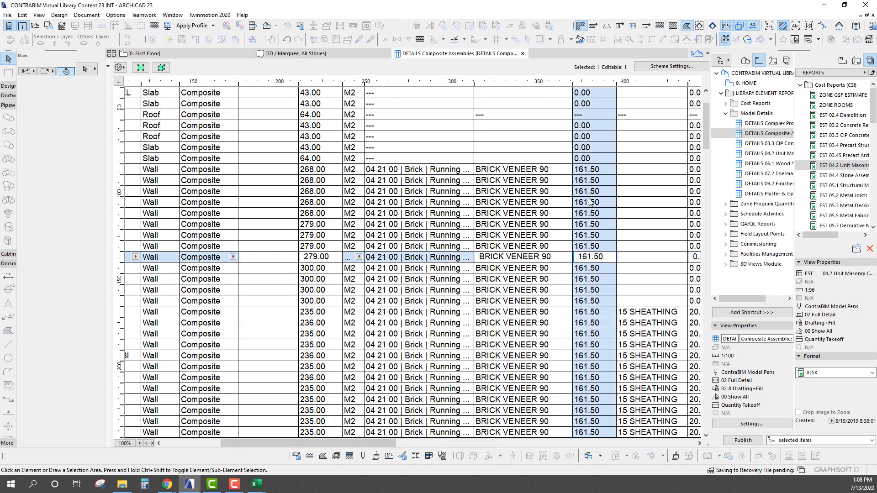
# Step: Import property values from Composite Assemblies for IMPORT.xlsx and confirm BRICK VENEER 90 walls show 162.00
pyautogui.click(7, 14)
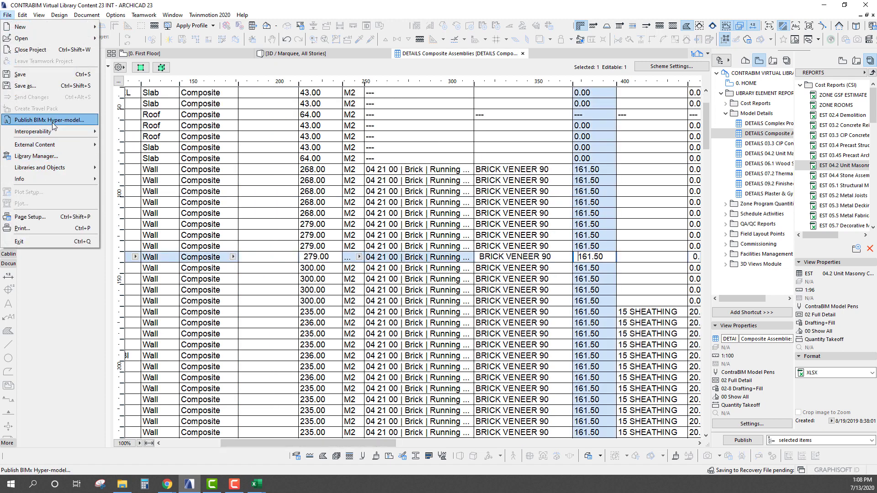
pyautogui.moveTo(52, 133)
pyautogui.moveTo(153, 168)
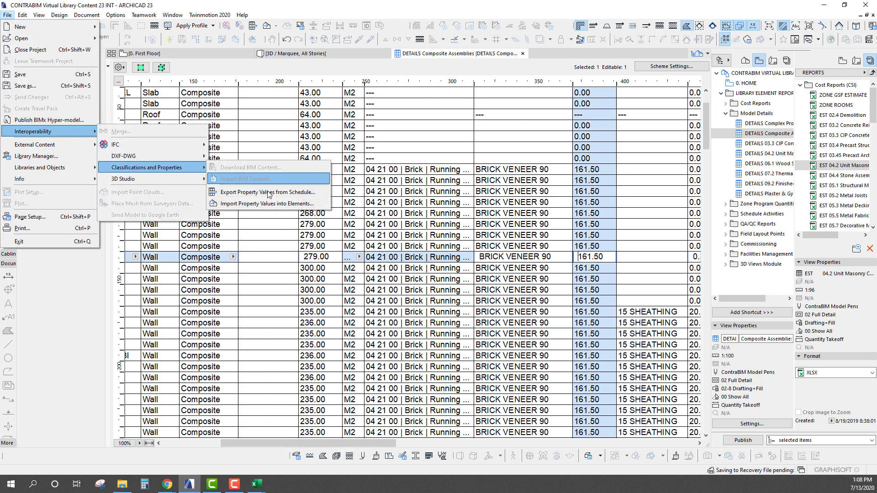
pyautogui.click(264, 204)
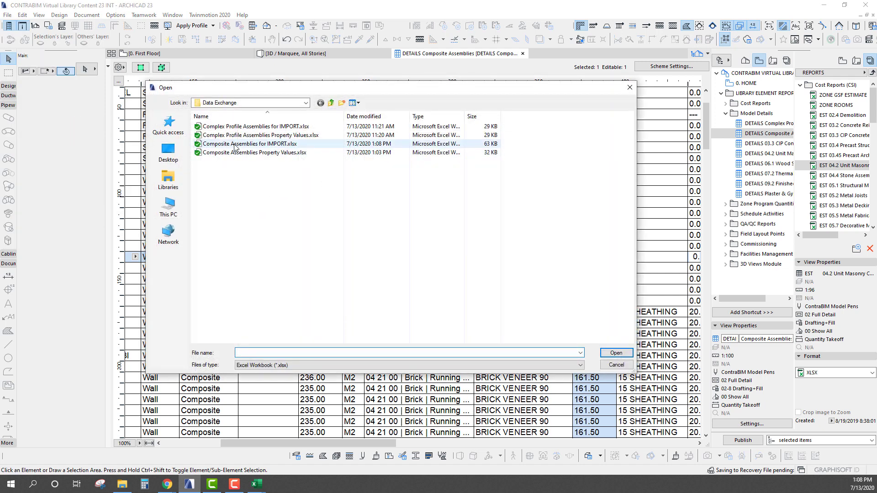
pyautogui.click(220, 145)
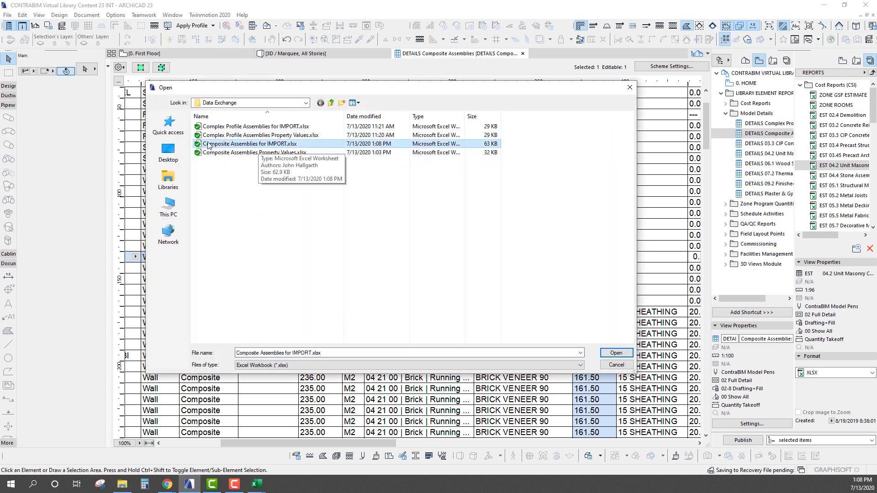
pyautogui.click(615, 352)
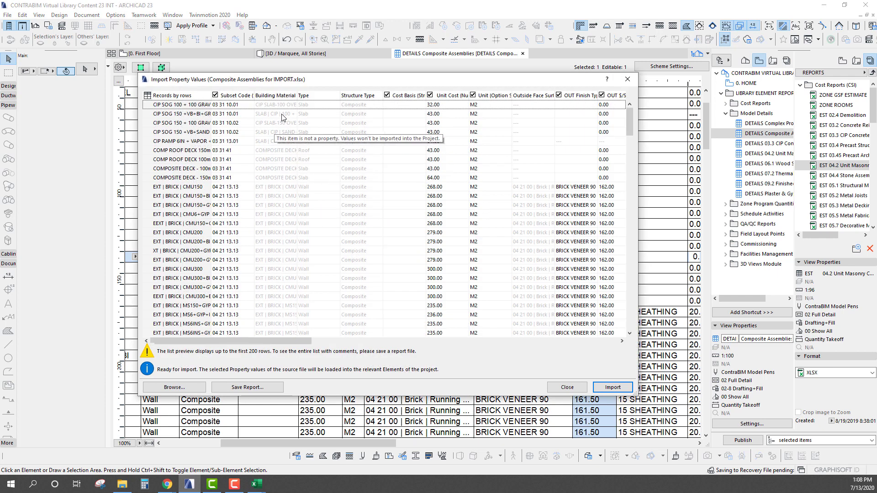
pyautogui.click(605, 388)
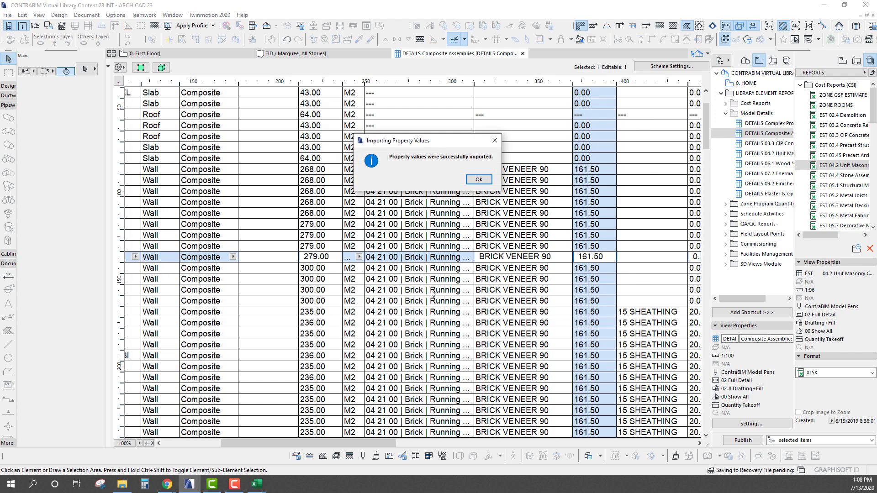
pyautogui.click(477, 180)
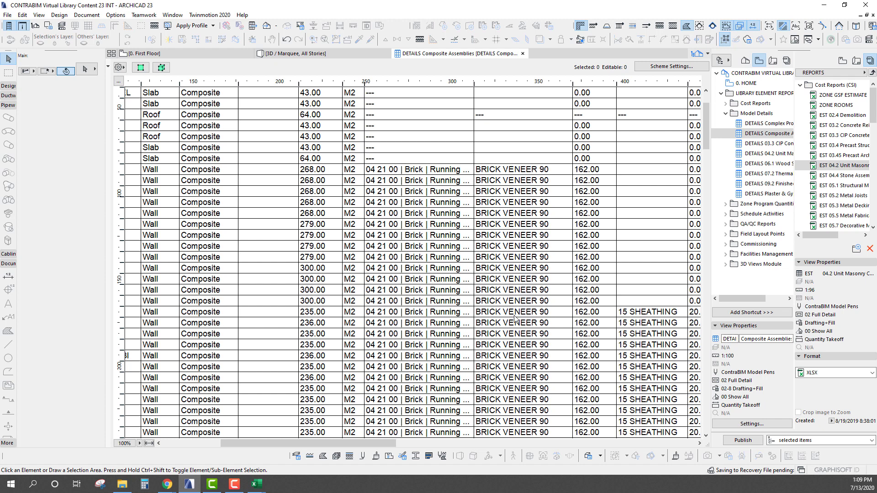
pyautogui.click(592, 258)
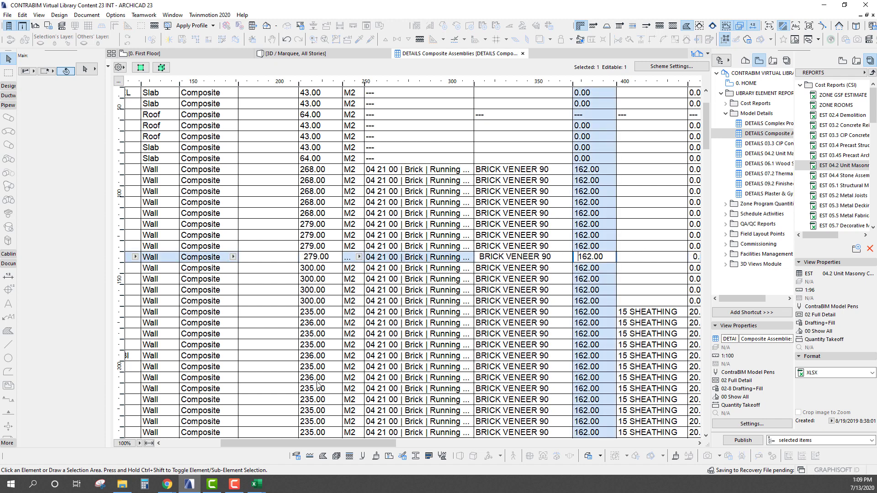
# Step: Close the Property Values workbook without saving, then review the 162.00 BRICK VENEER 90 rows
pyautogui.moveTo(259, 485)
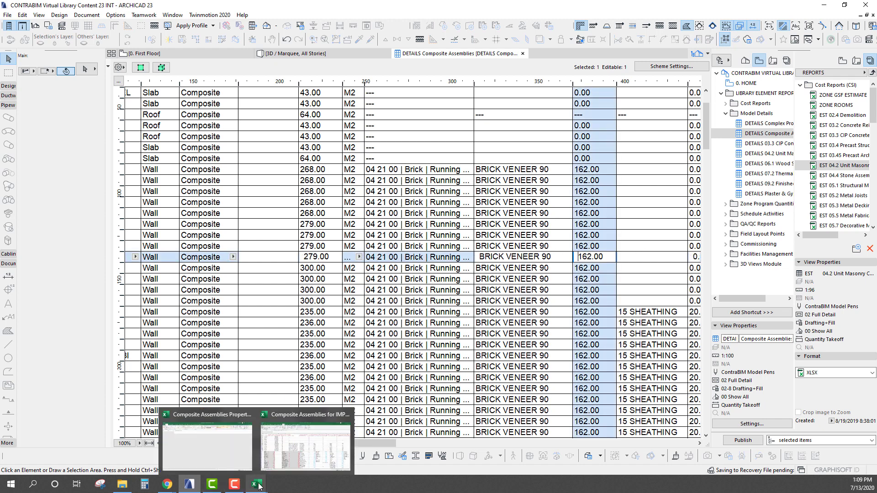
pyautogui.click(200, 437)
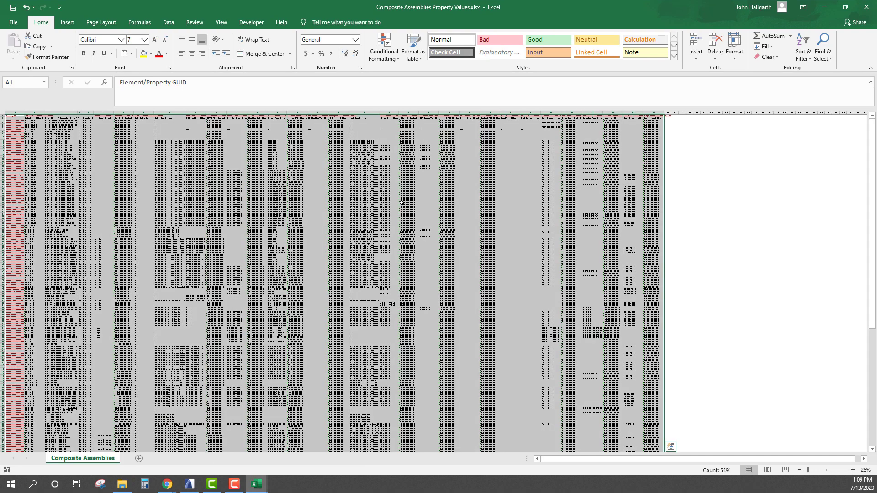
pyautogui.click(401, 202)
pyautogui.click(866, 7)
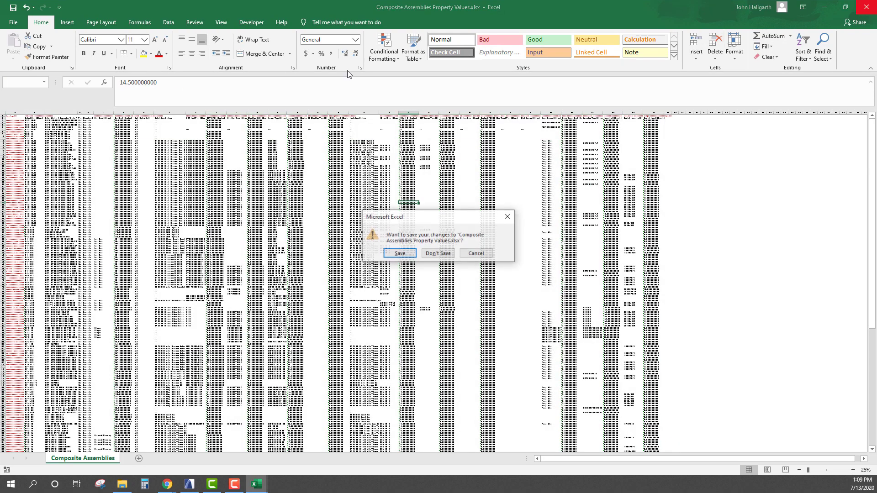
pyautogui.click(445, 254)
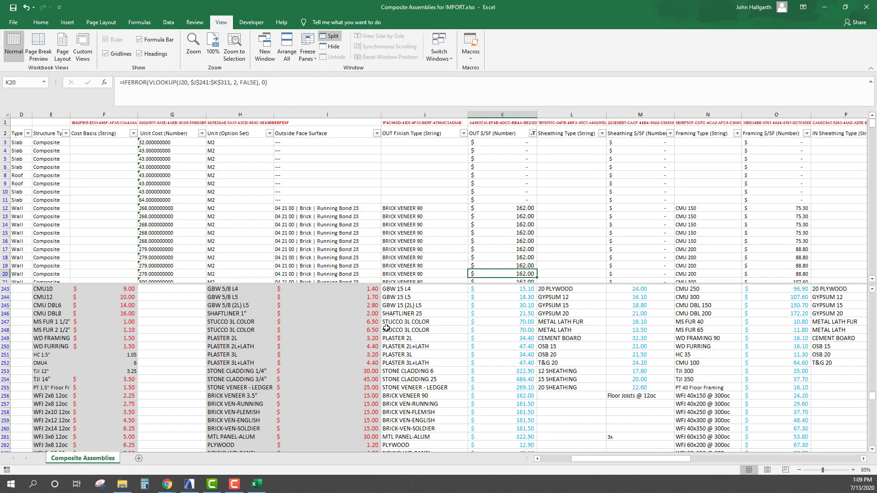
pyautogui.click(431, 337)
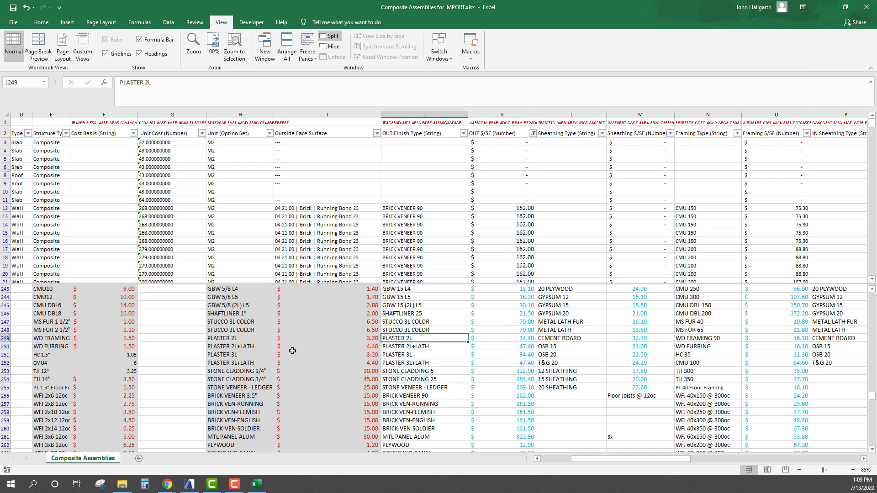
pyautogui.moveTo(426, 233); pyautogui.dragTo(502, 250)
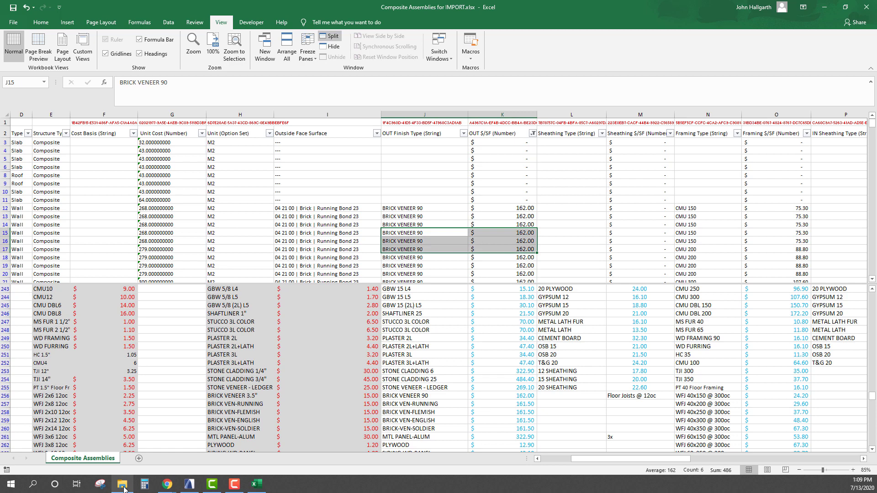
# Step: Open CB-Virtual Library INT.xlsm from the INT-23 Estimate folder
pyautogui.moveTo(123, 488)
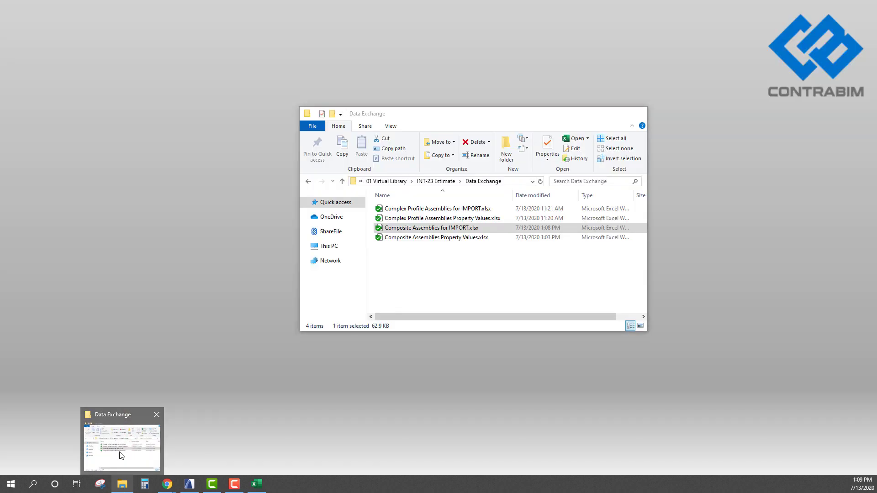
pyautogui.click(122, 446)
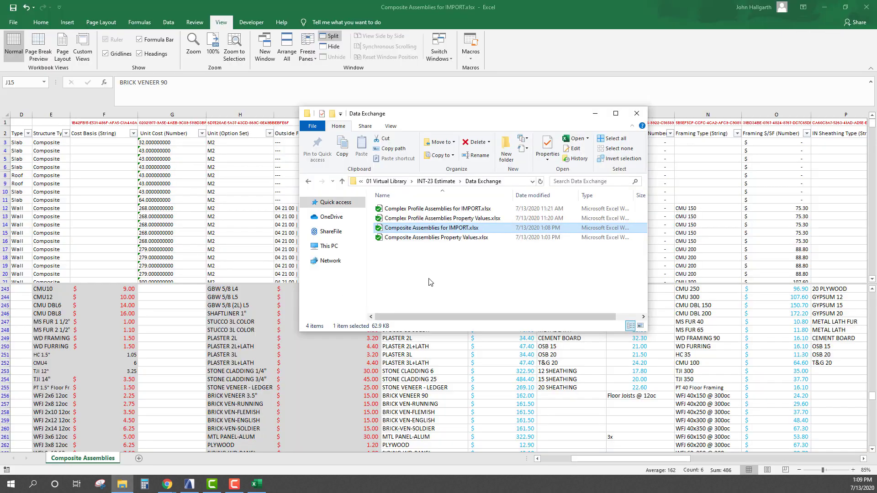
pyautogui.click(436, 181)
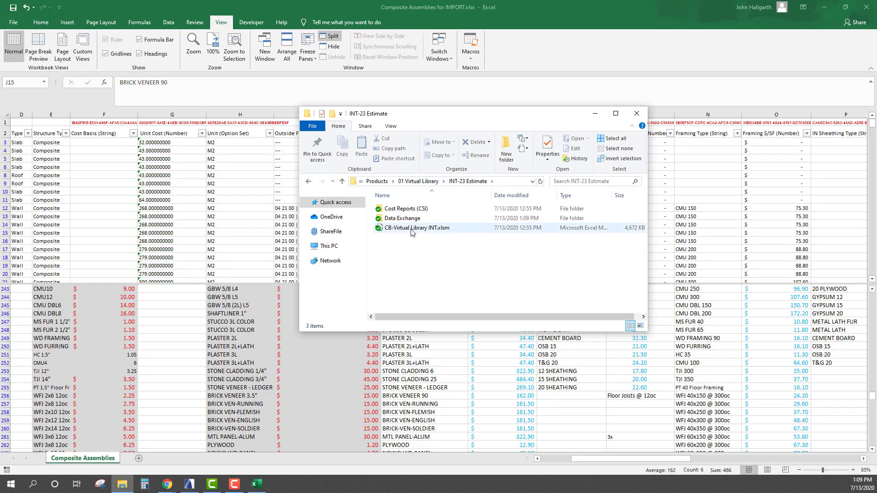
pyautogui.doubleClick(404, 228)
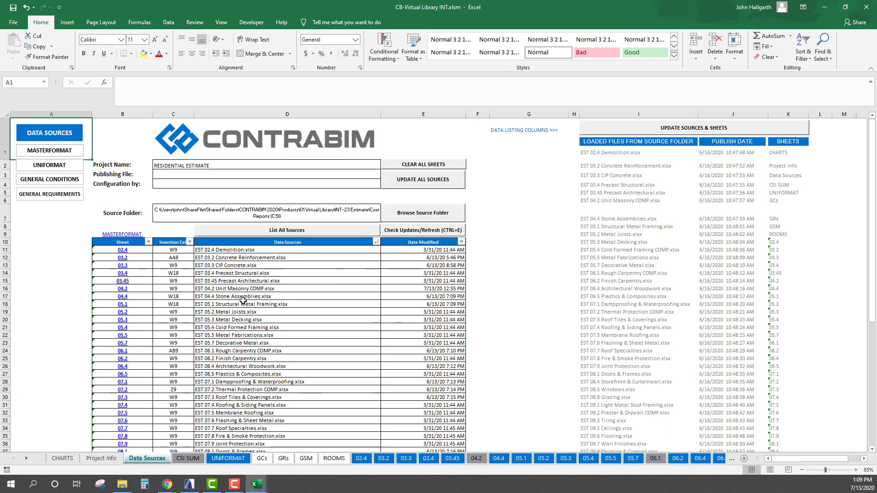
# Step: On the 04.2 Unit Masonry sheet, inspect formulas in G18, H26, H24 and the 161.50 costs in H24:H31
pyautogui.click(243, 299)
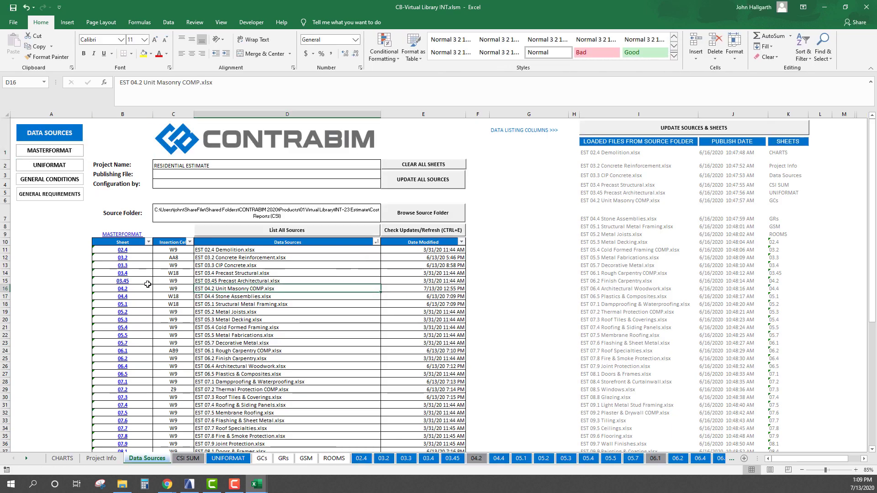
pyautogui.click(123, 288)
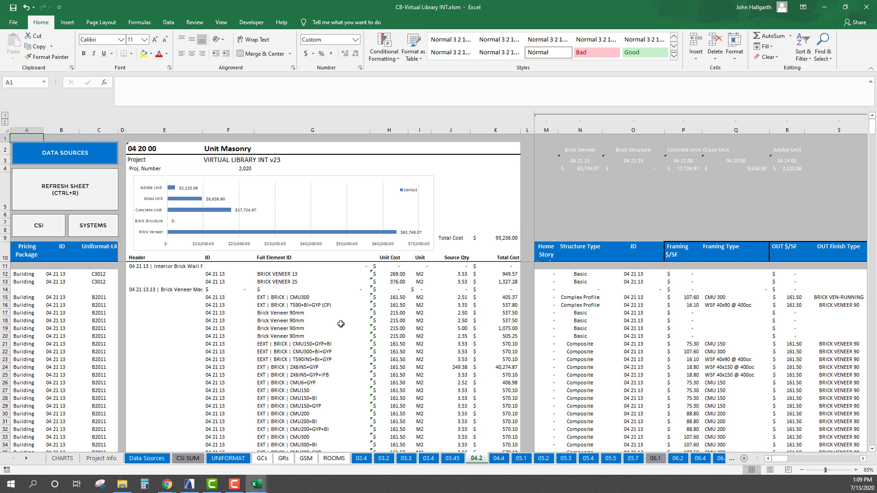
pyautogui.click(335, 321)
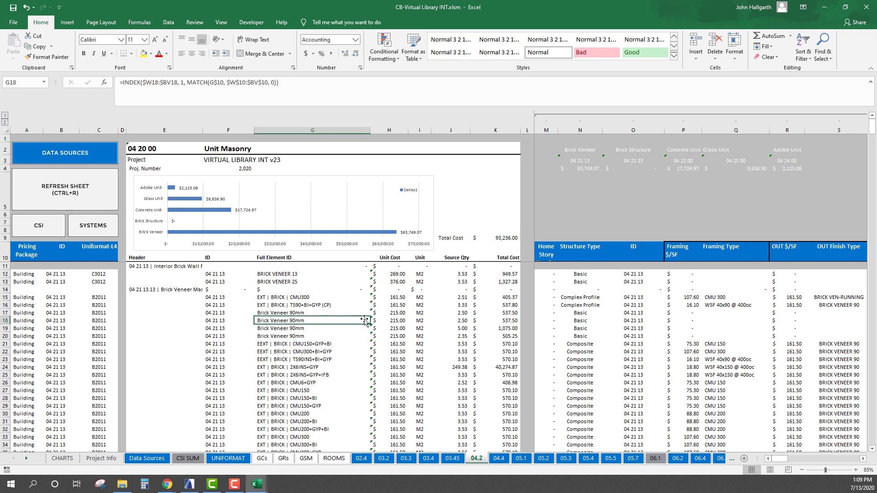
pyautogui.scroll(-2, 366, 321)
pyautogui.click(377, 335)
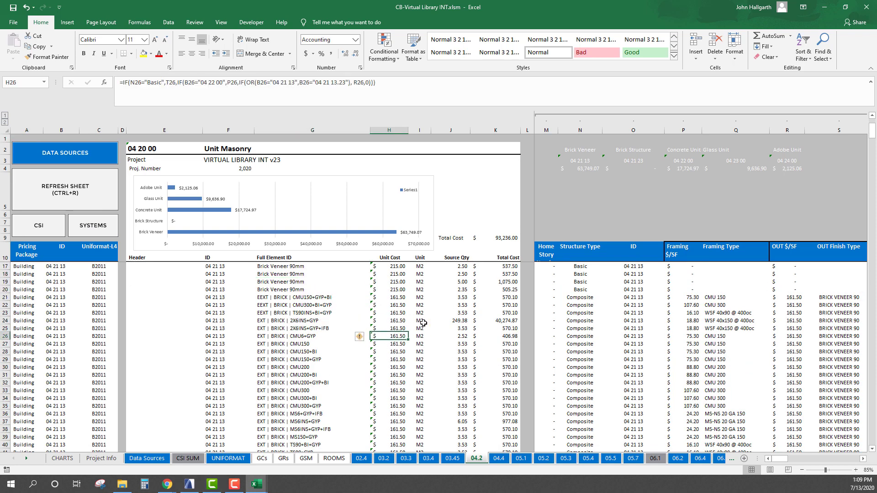
pyautogui.click(393, 321)
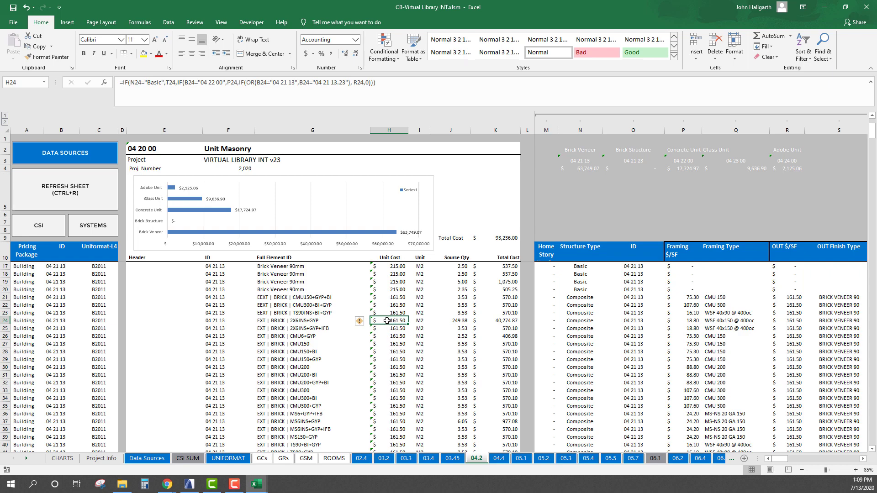
pyautogui.moveTo(384, 321); pyautogui.dragTo(388, 375)
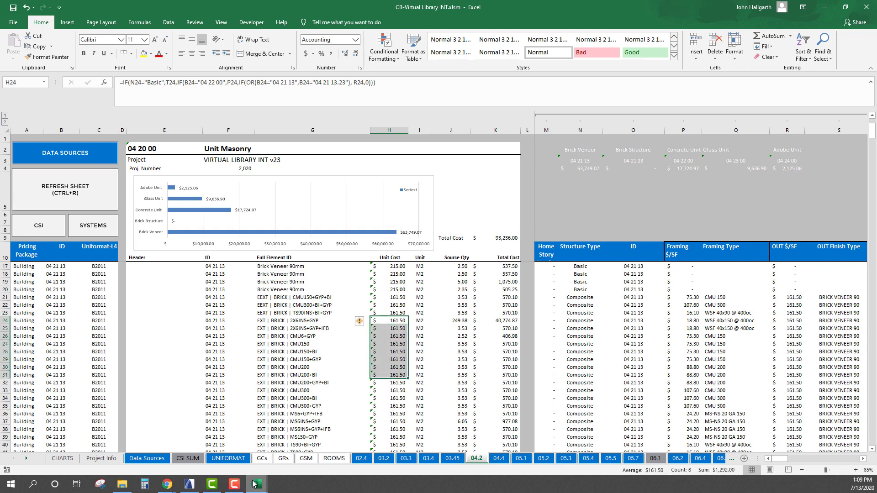
# Step: Back in Archicad, publish the EST 04.2 Unit Masonry report to XLSX from the Organizer
pyautogui.moveTo(254, 483)
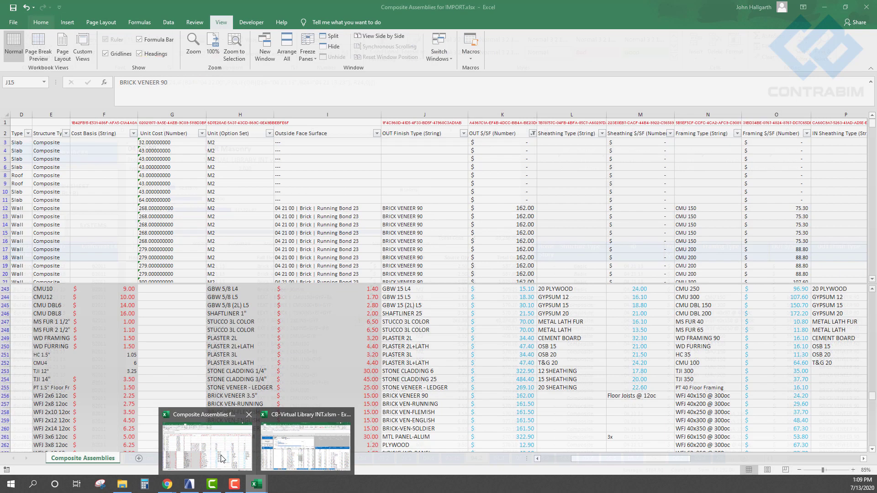
pyautogui.moveTo(191, 485)
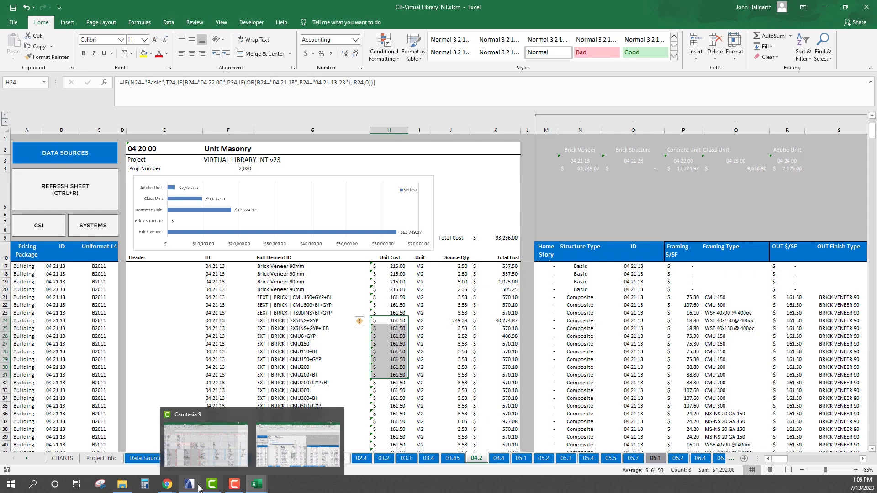
pyautogui.click(189, 445)
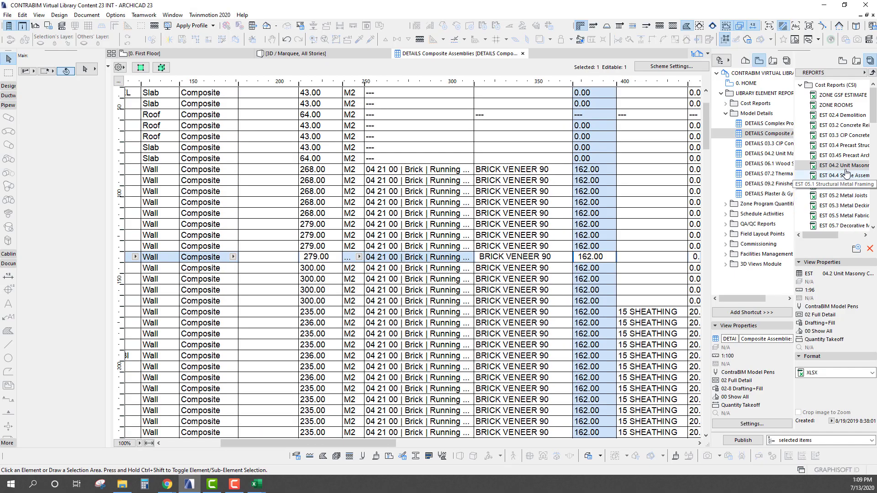
pyautogui.click(743, 440)
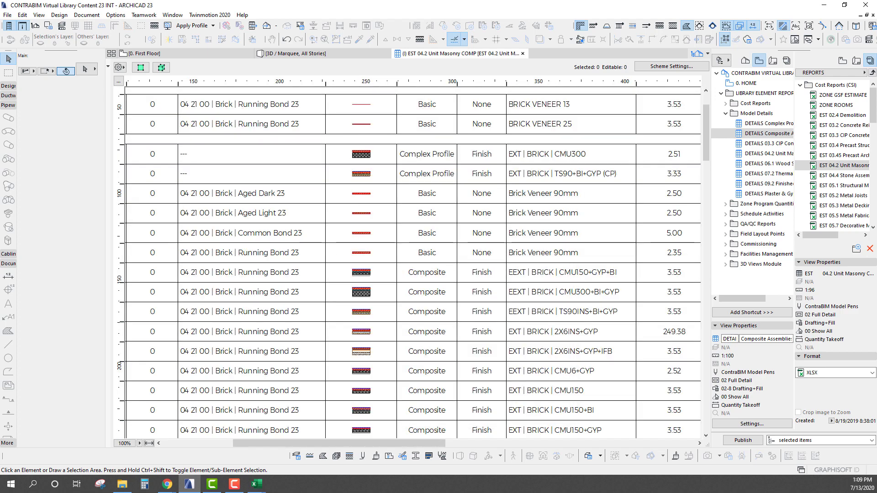
# Step: Confirm the CB-Virtual Library estimate refresh and check brick unit costs now read 162.00
pyautogui.moveTo(256, 485)
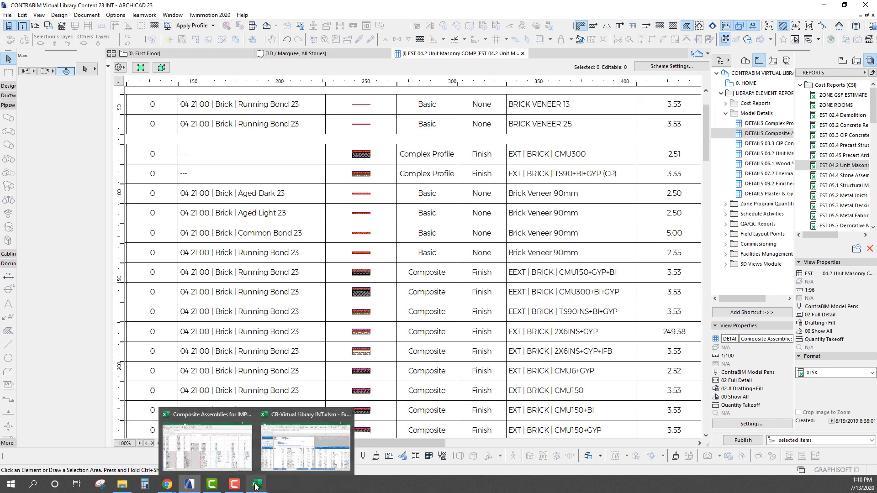
pyautogui.click(293, 463)
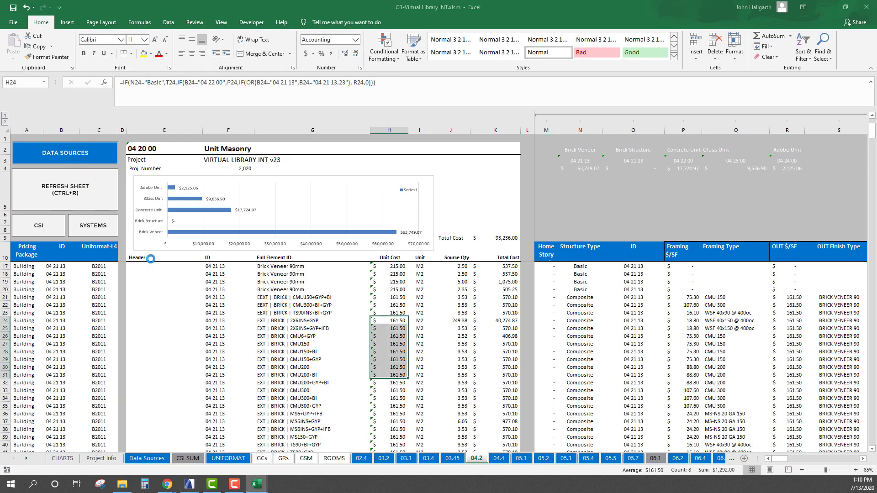
pyautogui.click(447, 273)
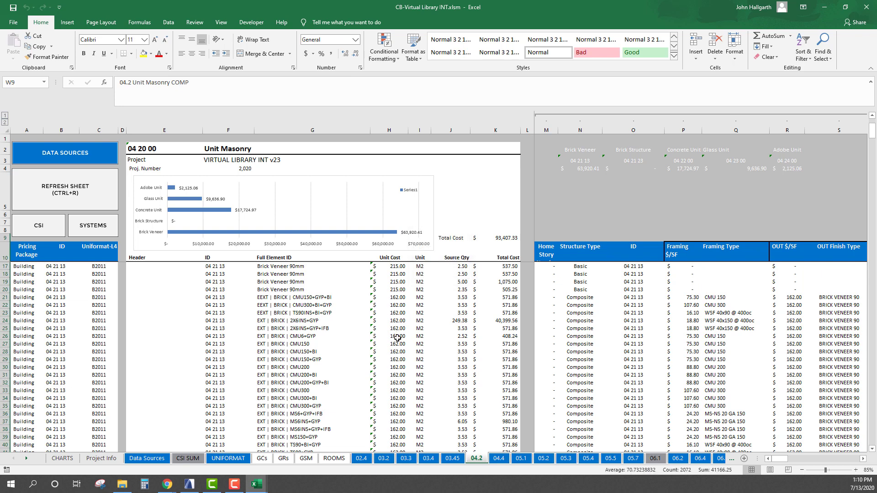
pyautogui.moveTo(397, 338); pyautogui.dragTo(398, 398)
# Step: In the IMPORT workbook, review the finish lookup rows and the CMU 150 framing formula in O12
pyautogui.moveTo(256, 485)
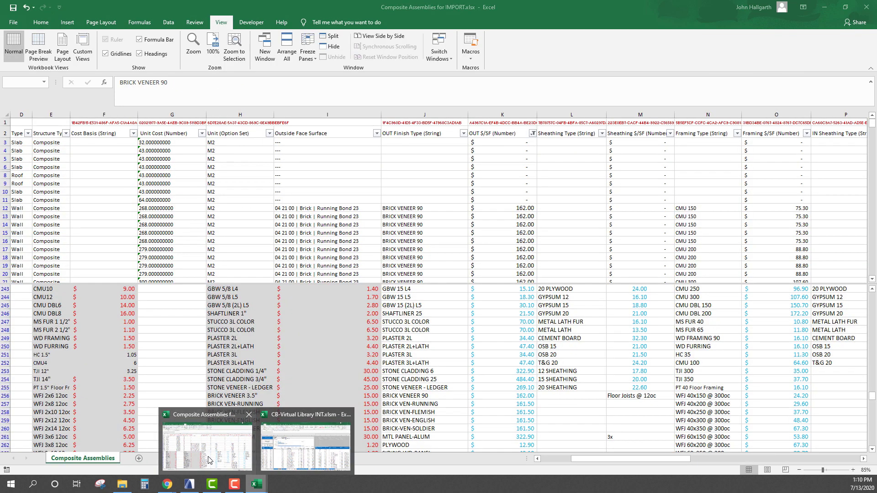
pyautogui.click(209, 459)
pyautogui.click(407, 363)
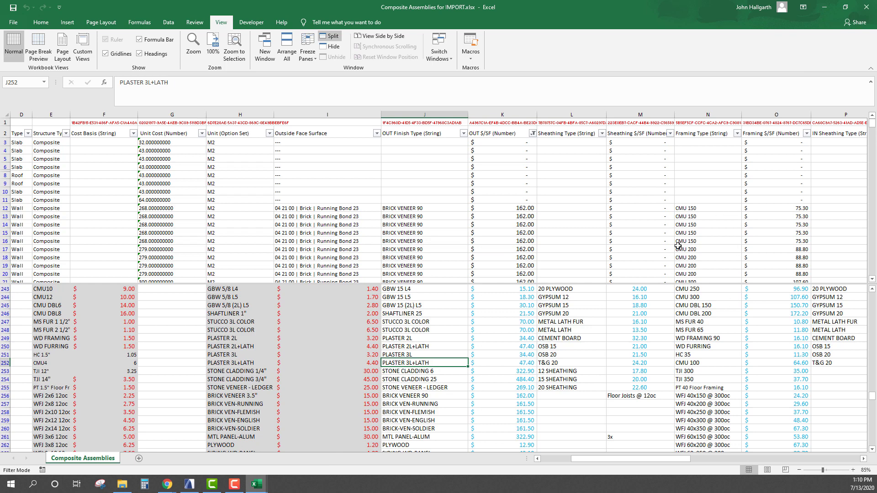
pyautogui.click(698, 232)
pyautogui.click(694, 210)
pyautogui.click(438, 330)
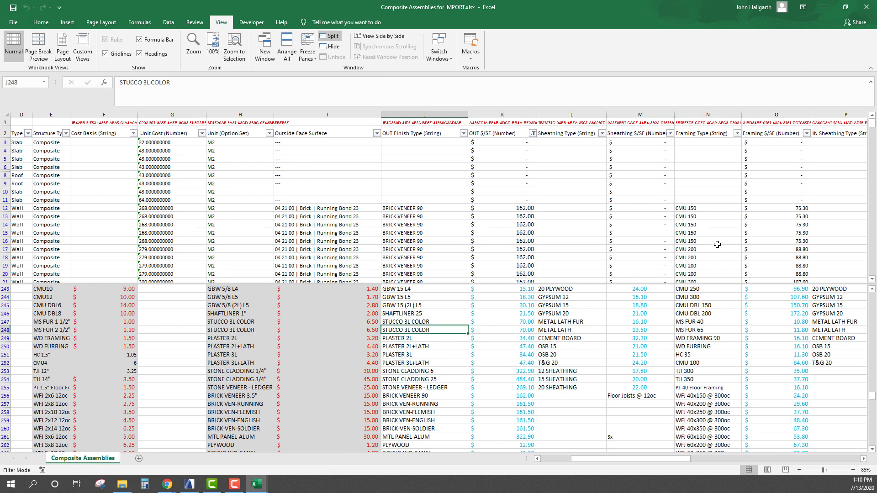
pyautogui.click(701, 210)
pyautogui.click(787, 210)
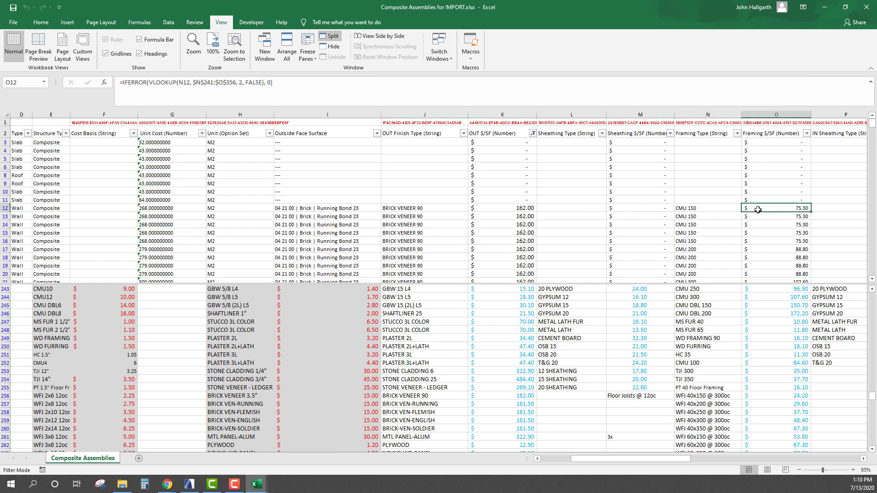
pyautogui.click(707, 209)
# Step: Change the CMU 150 framing cost in O241 to 75.00, verify row 12, and minimize the workbook
pyautogui.click(712, 322)
pyautogui.scroll(2, 722, 327)
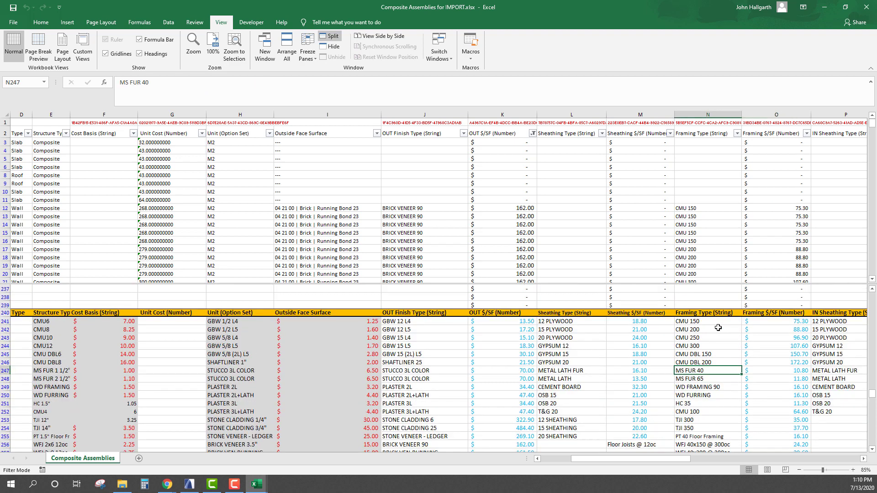
pyautogui.click(712, 322)
pyautogui.click(786, 321)
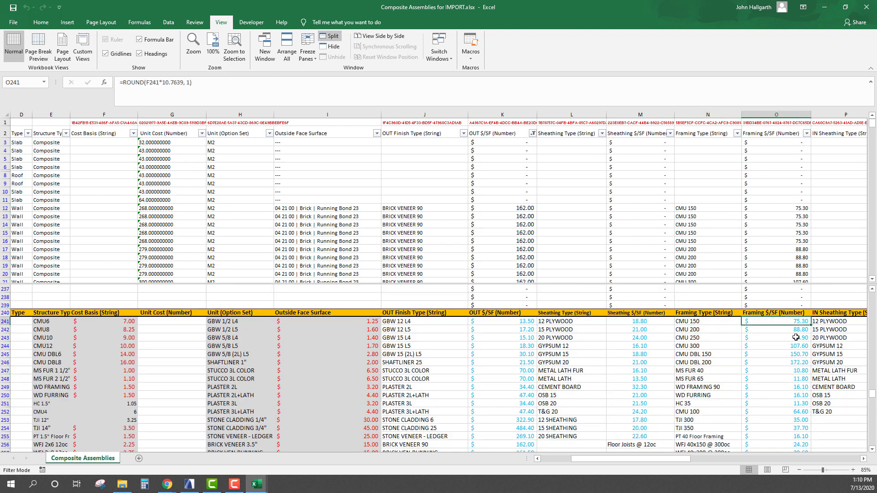
pyautogui.write('75')
pyautogui.press('Return')
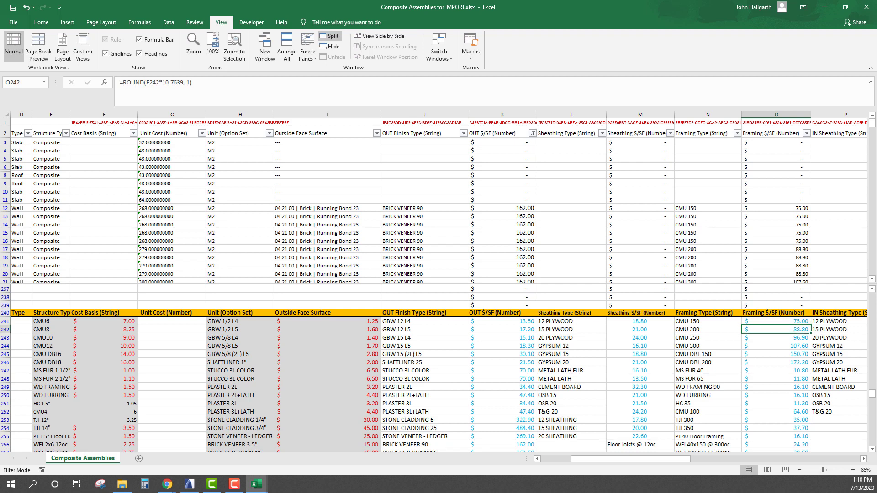
pyautogui.click(792, 210)
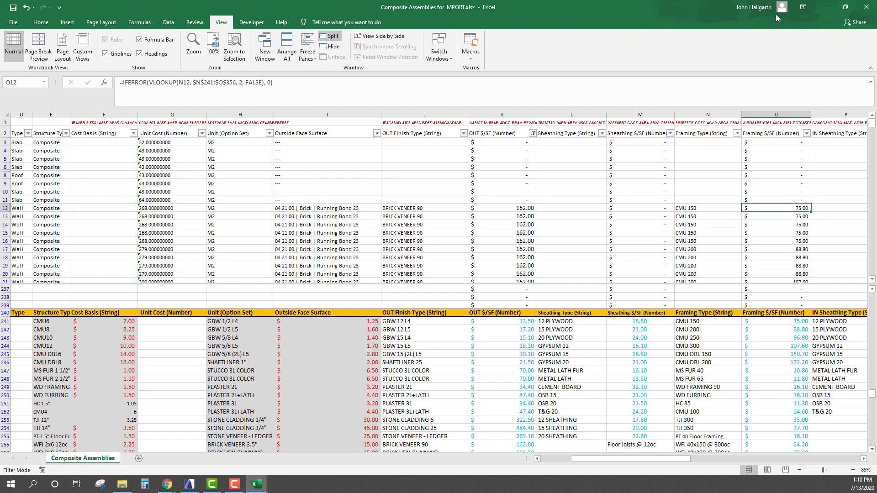
pyautogui.click(824, 7)
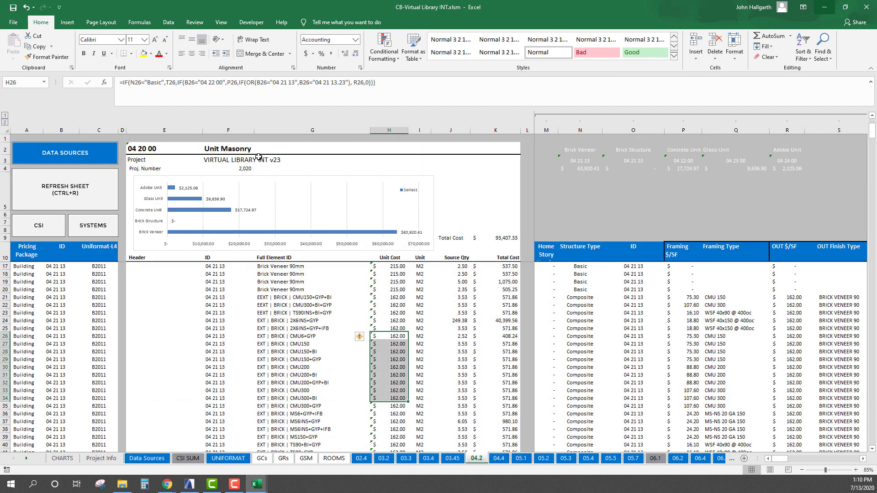
# Step: Bring Archicad forward, open DETAILS Composite Assemblies from the Navigator, and scroll to the framing columns
pyautogui.click(190, 485)
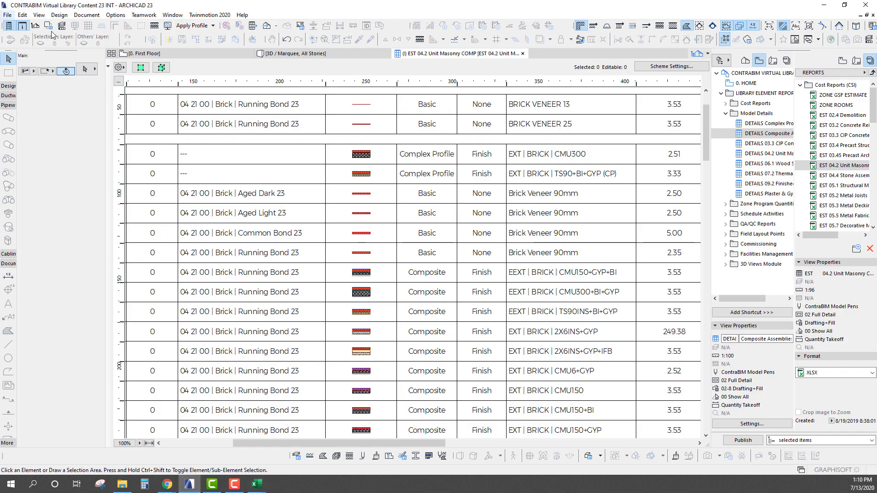
pyautogui.doubleClick(758, 136)
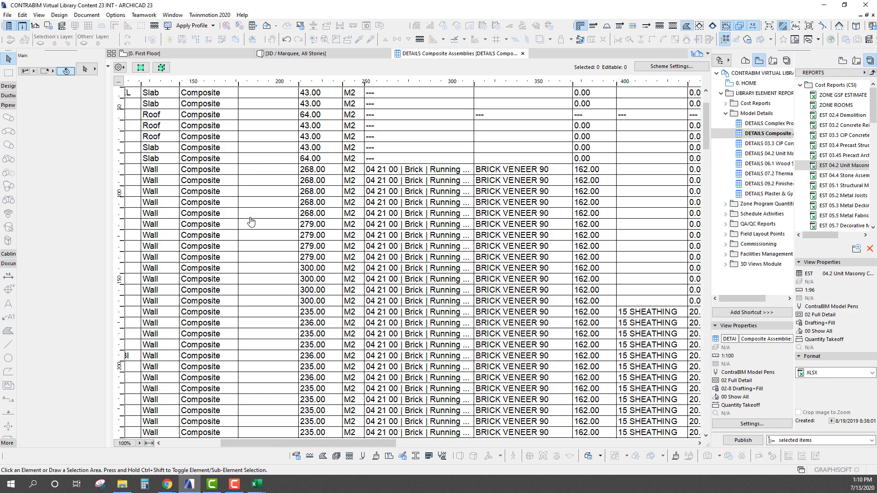
pyautogui.moveTo(362, 445); pyautogui.dragTo(421, 446)
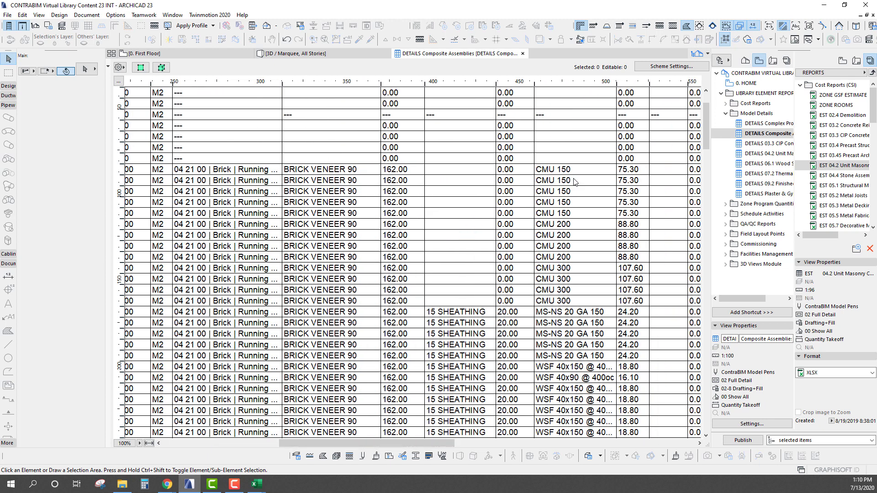
# Step: Import property values into elements from Composite Assemblies for IMPORT.xlsx, updating CMU 150 framing to 75.00
pyautogui.click(631, 172)
pyautogui.click(7, 15)
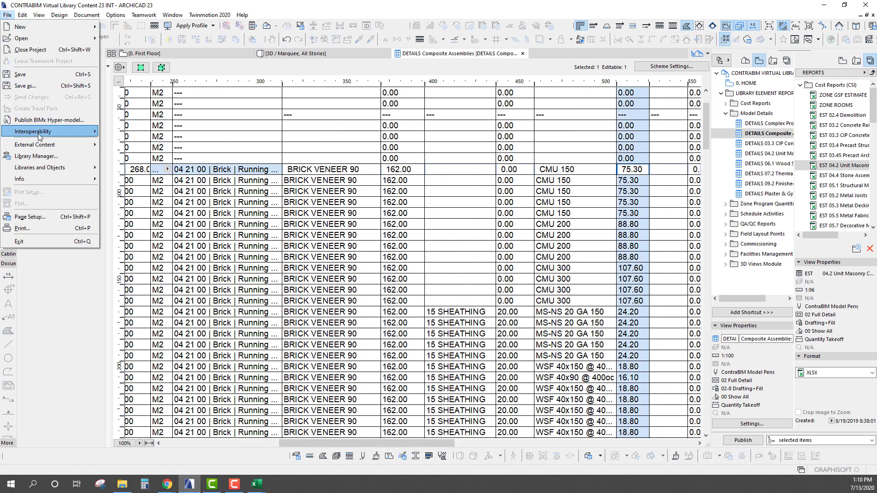
pyautogui.moveTo(42, 132)
pyautogui.moveTo(192, 167)
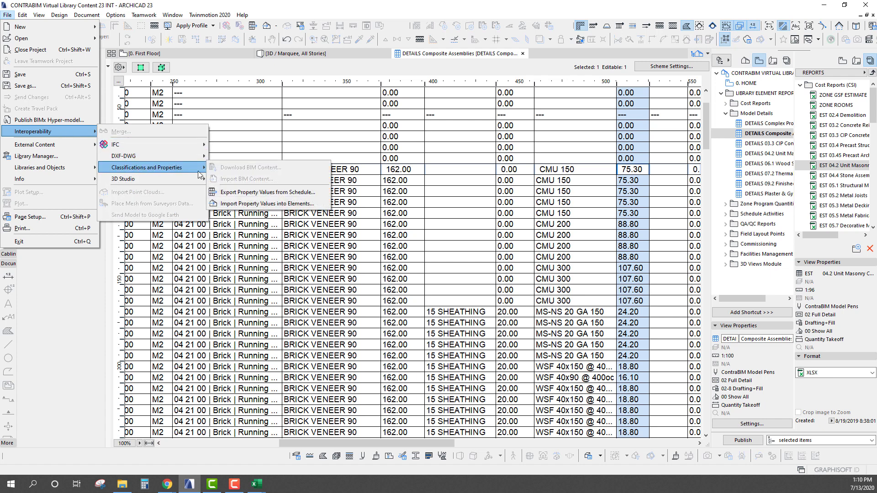
pyautogui.click(246, 204)
pyautogui.click(248, 144)
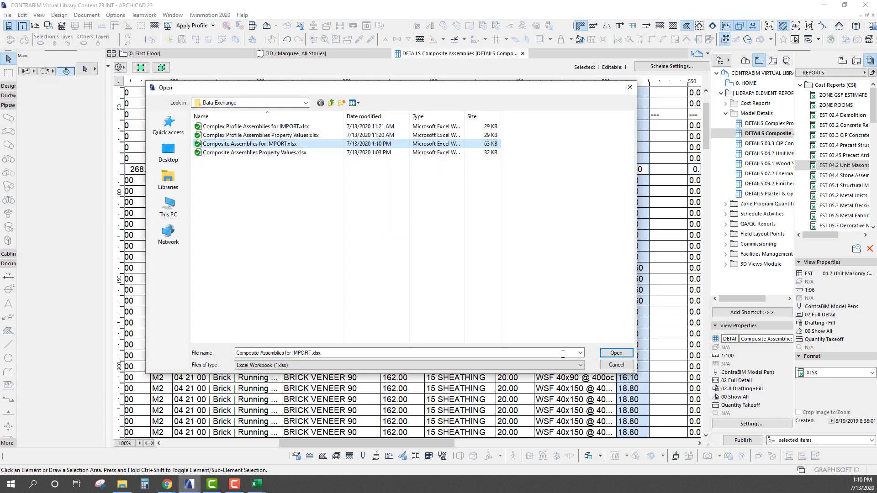
pyautogui.click(616, 354)
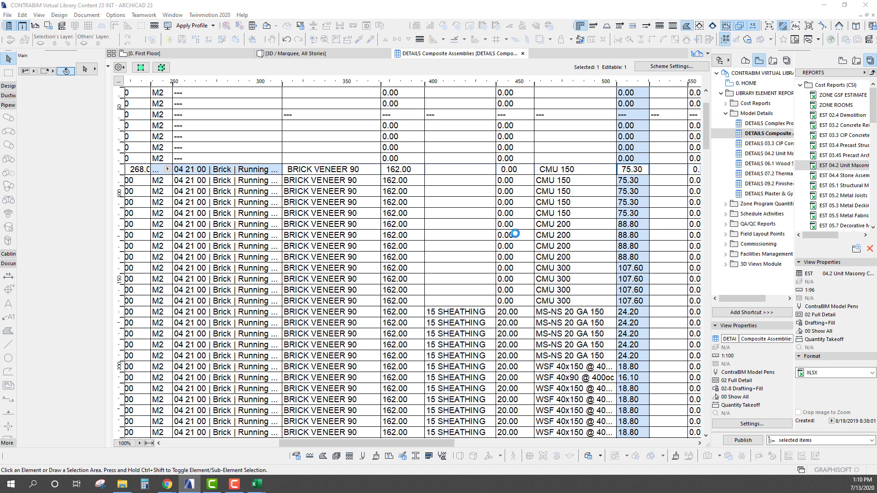
pyautogui.moveTo(283, 340); pyautogui.dragTo(356, 341)
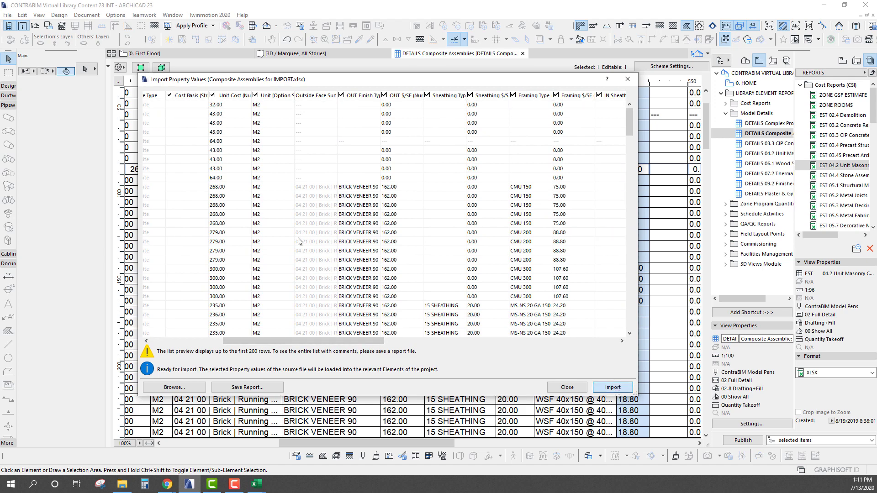
pyautogui.press('Return')
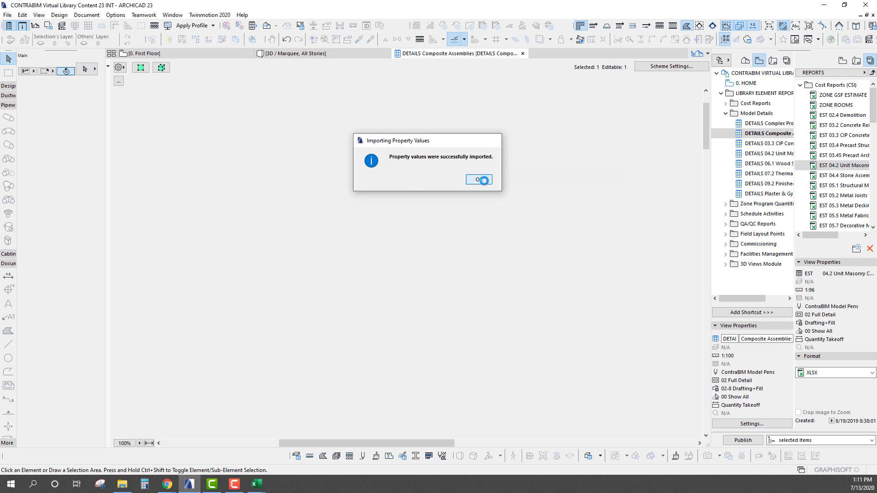
pyautogui.click(479, 179)
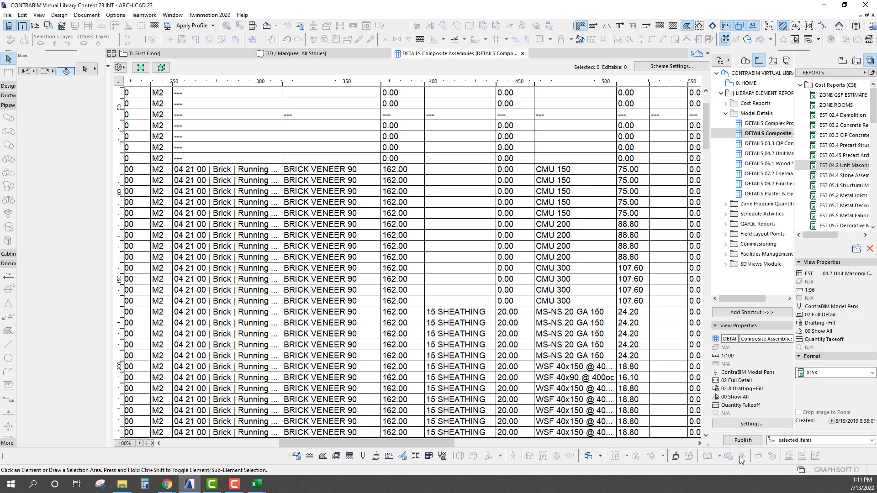
# Step: Publish the EST 04.2 Unit Masonry report again, saving COMP.xlsx with CMU 150 at 75.00
pyautogui.click(742, 440)
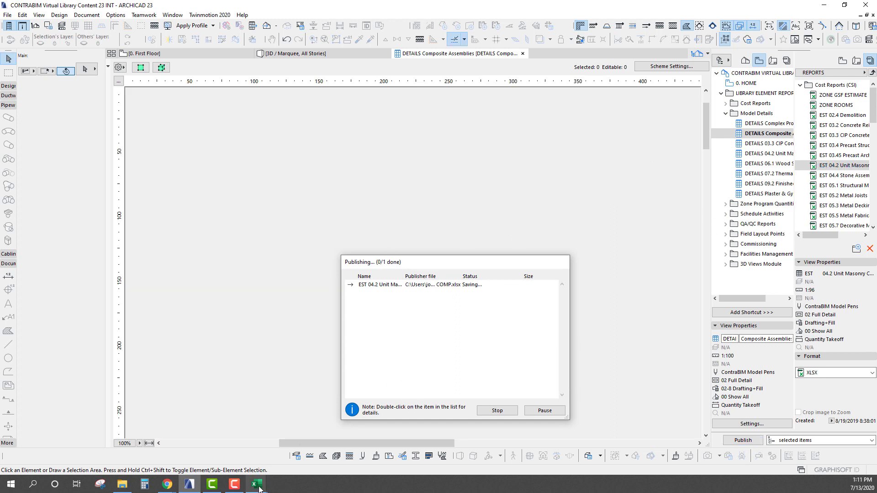
pyautogui.moveTo(259, 487)
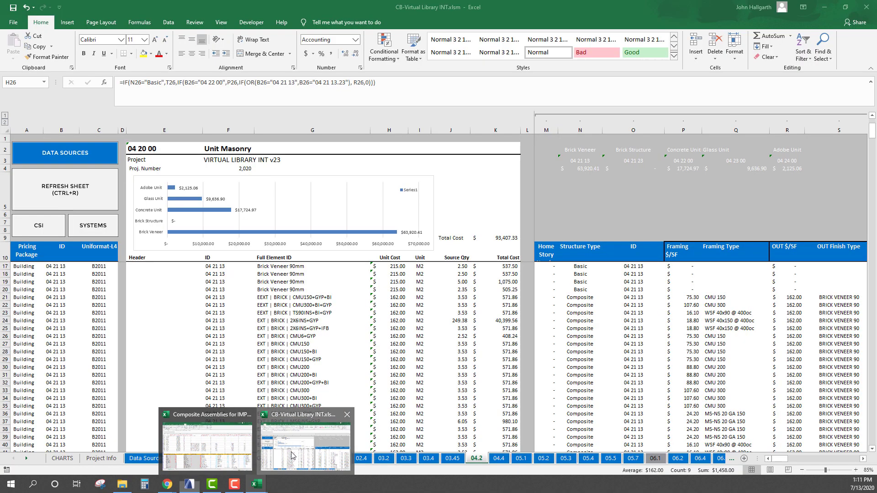
# Step: In the CB-Virtual Library estimate, inspect the CMU150 row lookup and the row 80 unit cost formula
pyautogui.click(292, 455)
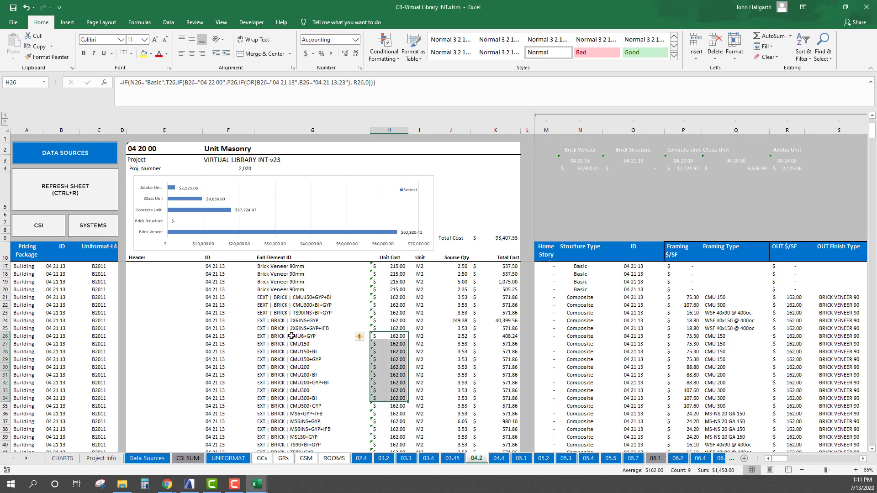
pyautogui.click(317, 337)
pyautogui.scroll(2, 317, 342)
pyautogui.scroll(-15, 360, 362)
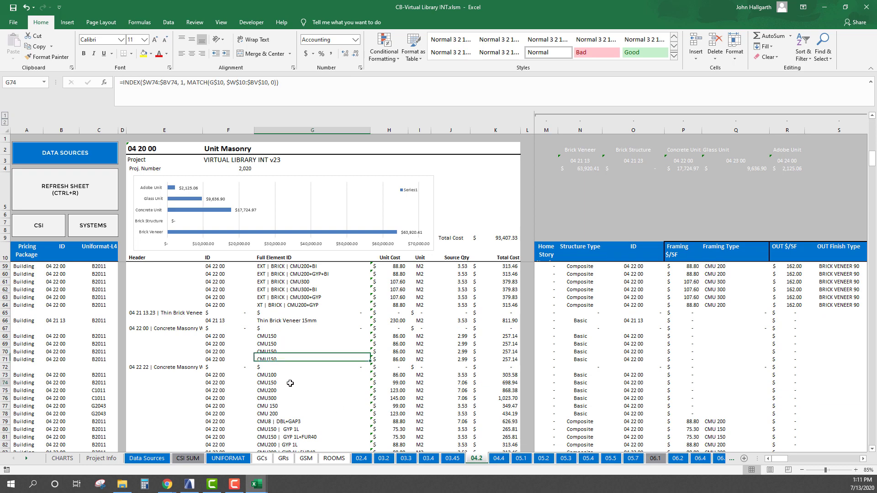
pyautogui.click(289, 382)
pyautogui.scroll(-3, 368, 397)
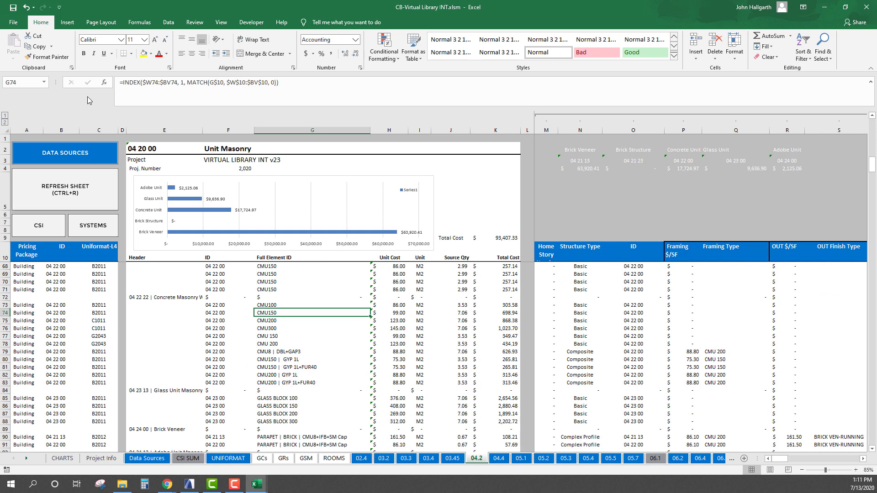
pyautogui.click(404, 358)
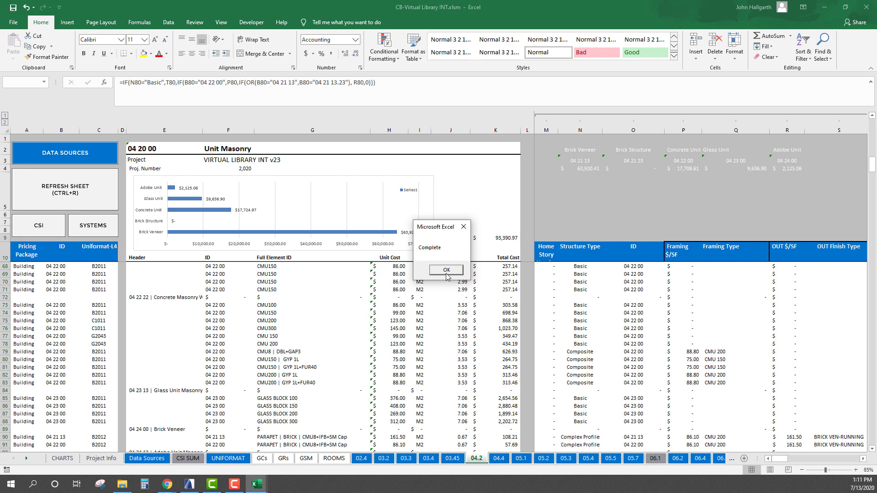
# Step: Acknowledge the completed refresh, review row 80's updated costs totalling 93,390.97, and minimize the workbook
pyautogui.click(448, 276)
pyautogui.moveTo(396, 359); pyautogui.dragTo(495, 360)
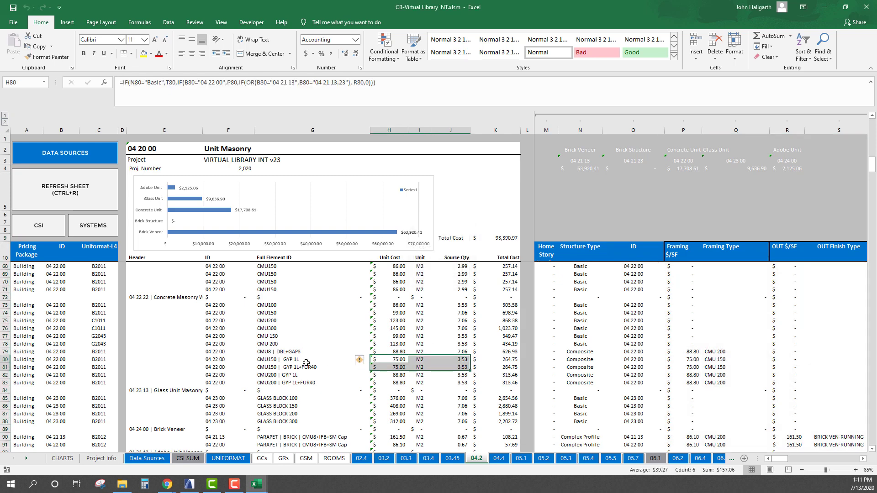
pyautogui.click(300, 361)
pyautogui.scroll(19, 300, 361)
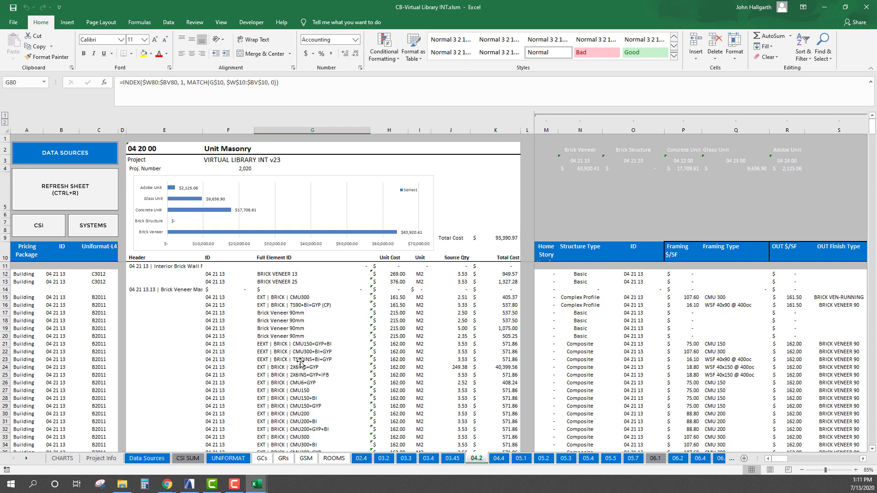
pyautogui.doubleClick(516, 3)
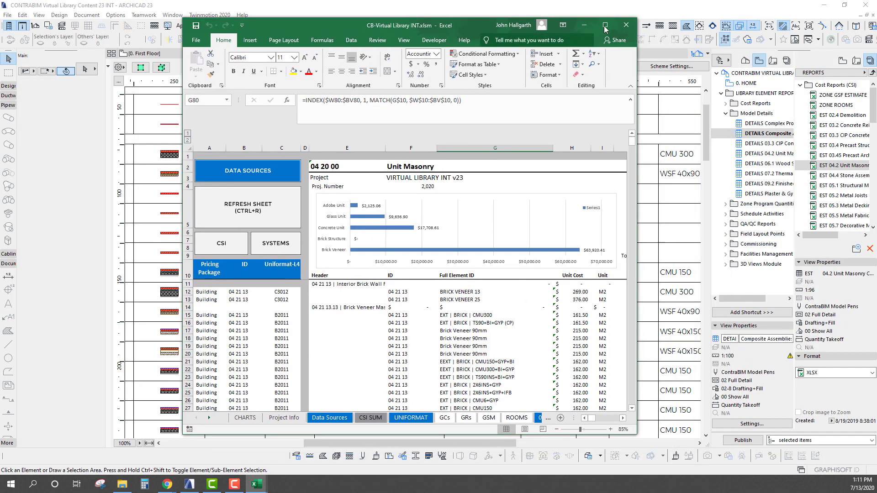
pyautogui.click(585, 25)
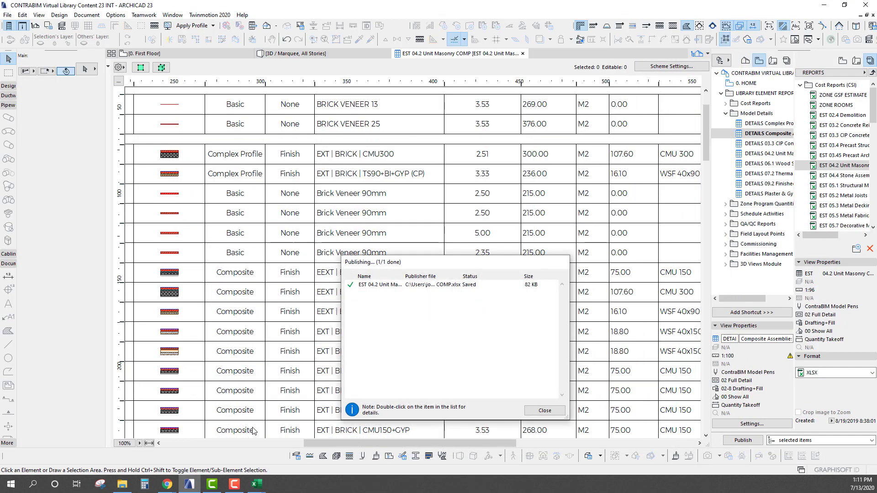
# Step: Close Archicad's publishing report and bring up the IMPORT workbook to check the CMU150+BI 268 unit cost
pyautogui.click(545, 413)
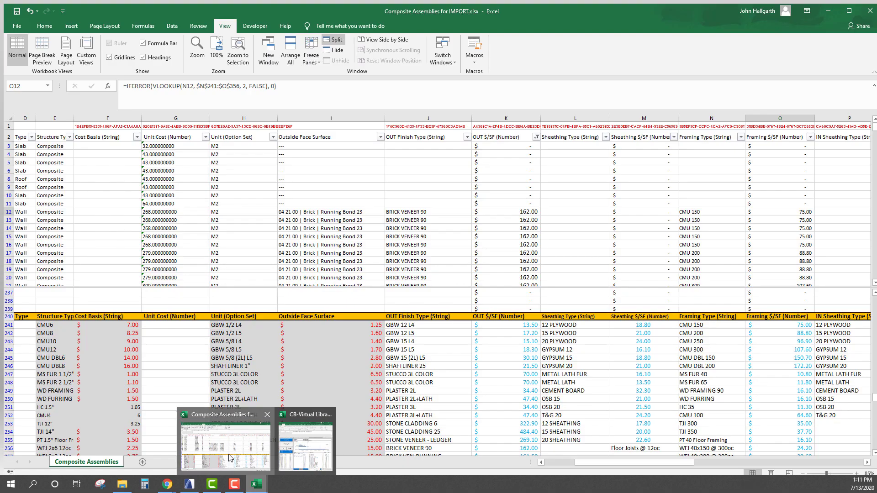
pyautogui.click(230, 458)
pyautogui.click(292, 374)
pyautogui.scroll(-1, 292, 374)
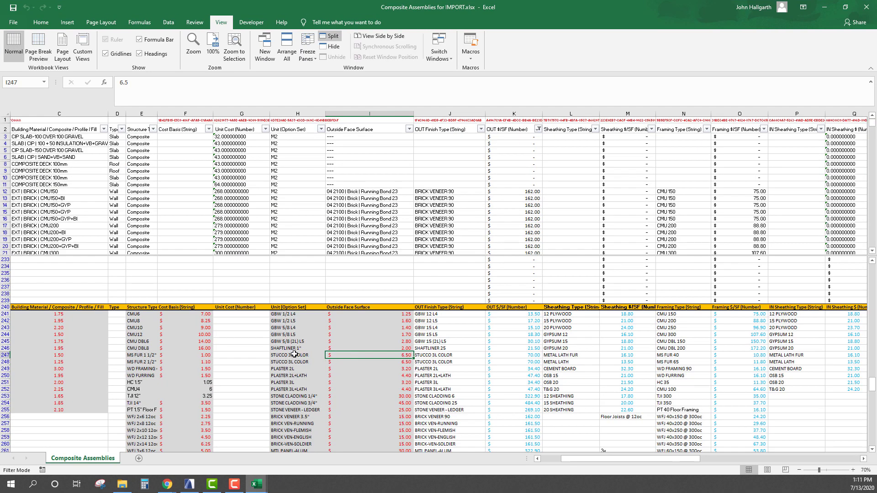
pyautogui.scroll(-2, 294, 354)
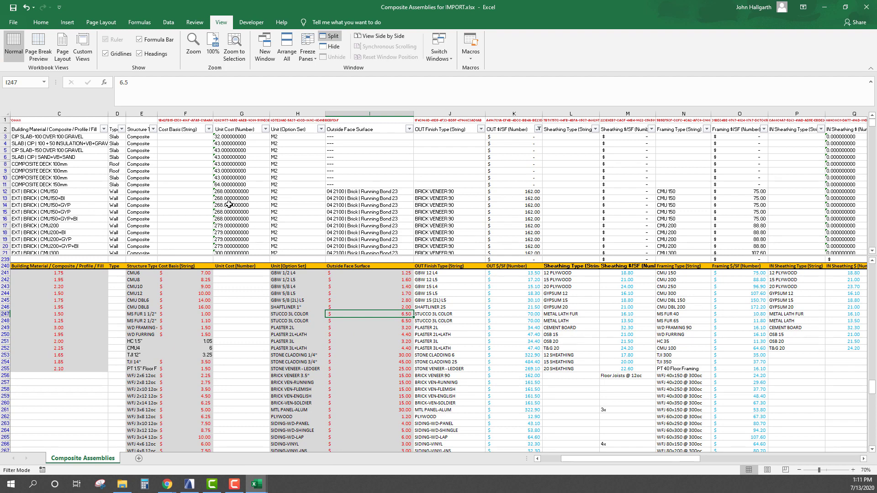
pyautogui.click(223, 198)
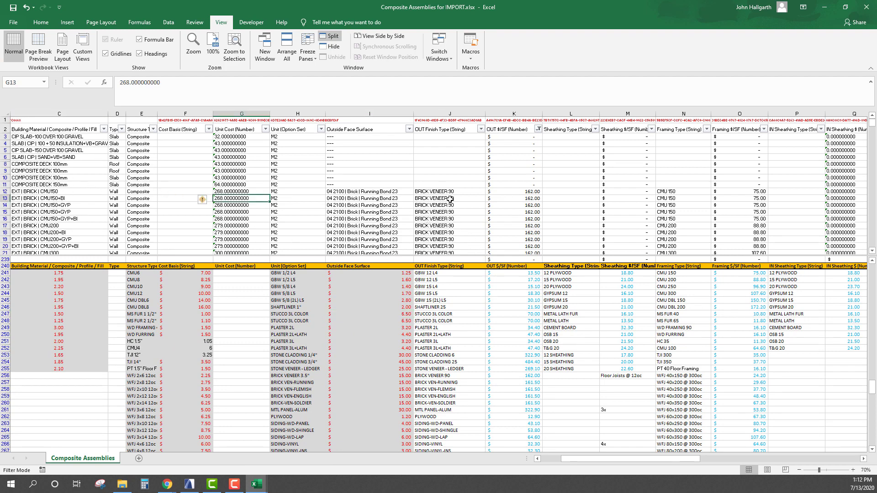
# Step: Review the CMU150+BI assembly name, outside face surfaces, GYPSUM 15 sheathing and BRICK VENEER 90 finish rows
pyautogui.moveTo(450, 199); pyautogui.dragTo(451, 247)
pyautogui.click(370, 225)
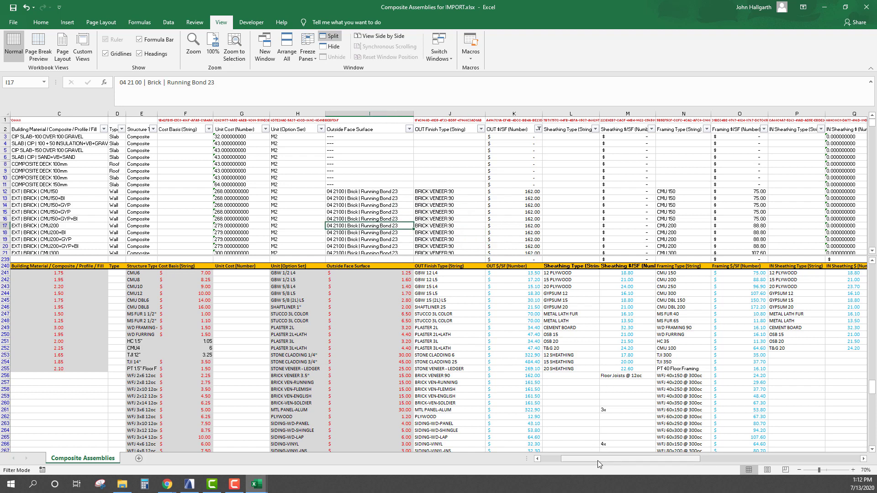
pyautogui.moveTo(598, 464); pyautogui.dragTo(578, 464)
pyautogui.click(115, 198)
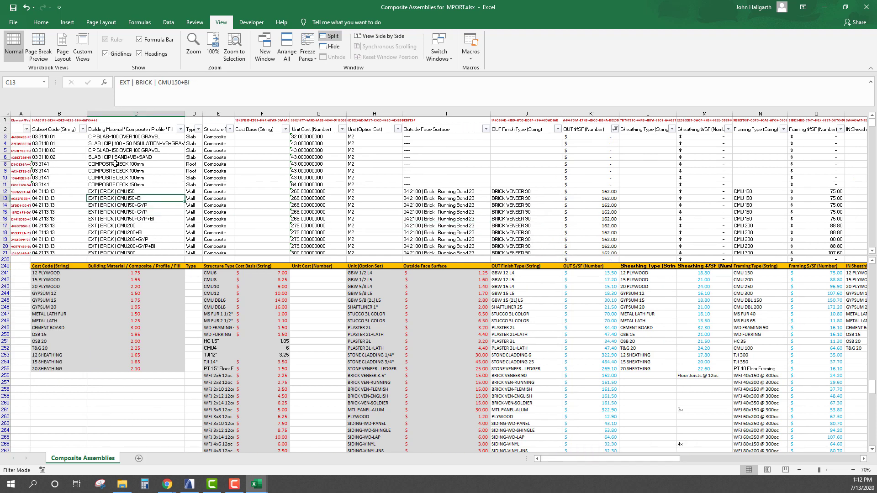
pyautogui.scroll(-7, 117, 173)
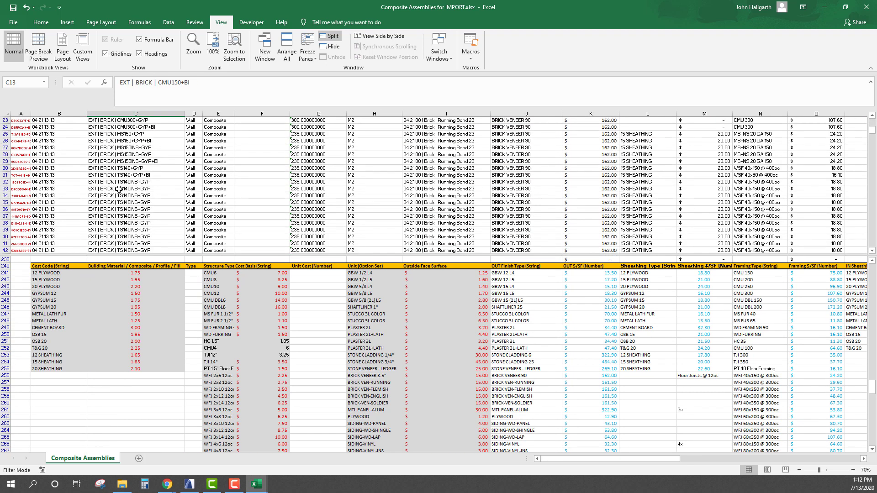
pyautogui.scroll(1, 119, 189)
pyautogui.click(645, 299)
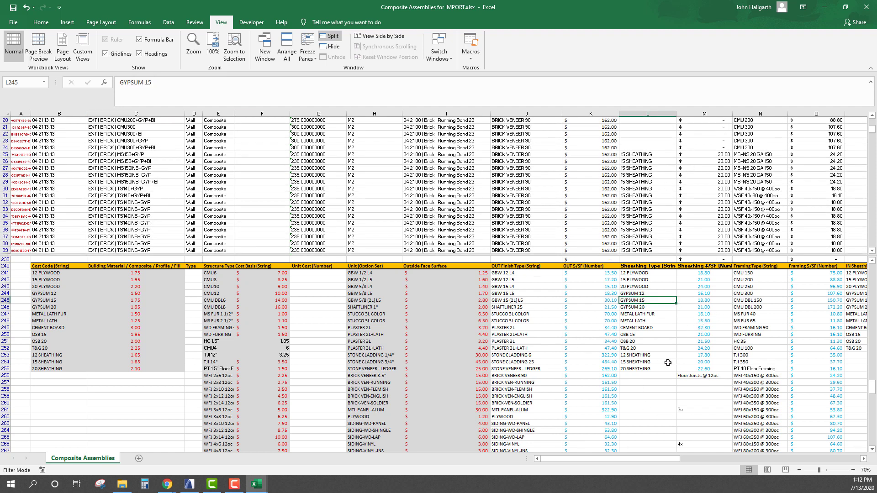
pyautogui.scroll(1, 667, 363)
pyautogui.click(488, 175)
pyautogui.click(495, 202)
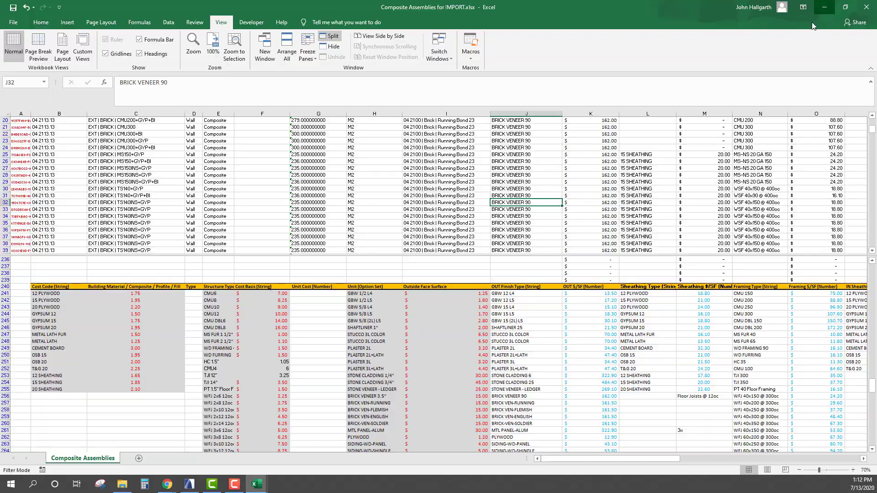
# Step: Return to Archicad and switch from the masonry schedule to the 0. First Floor plan
pyautogui.click(824, 8)
pyautogui.moveTo(429, 443); pyautogui.dragTo(288, 443)
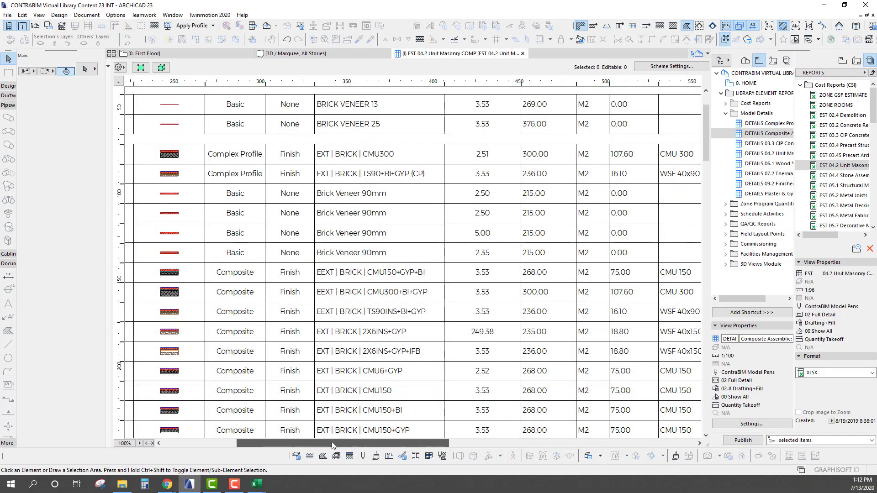
pyautogui.scroll(3, 338, 255)
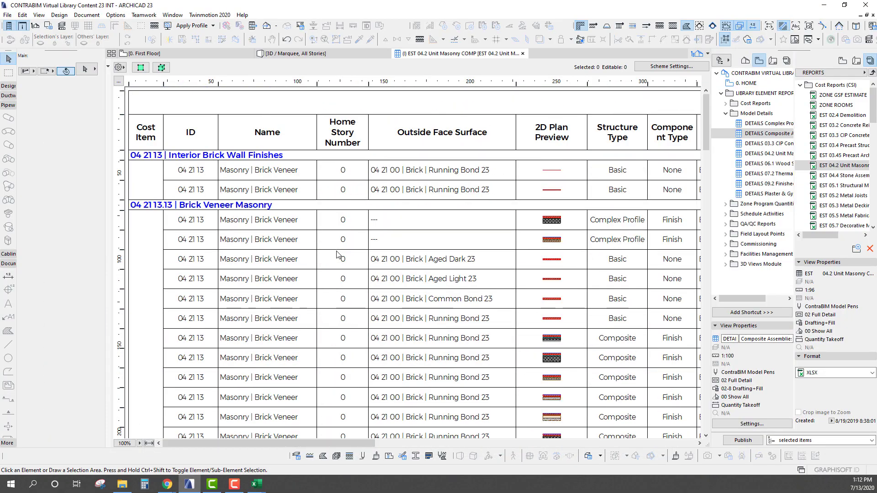
pyautogui.click(143, 53)
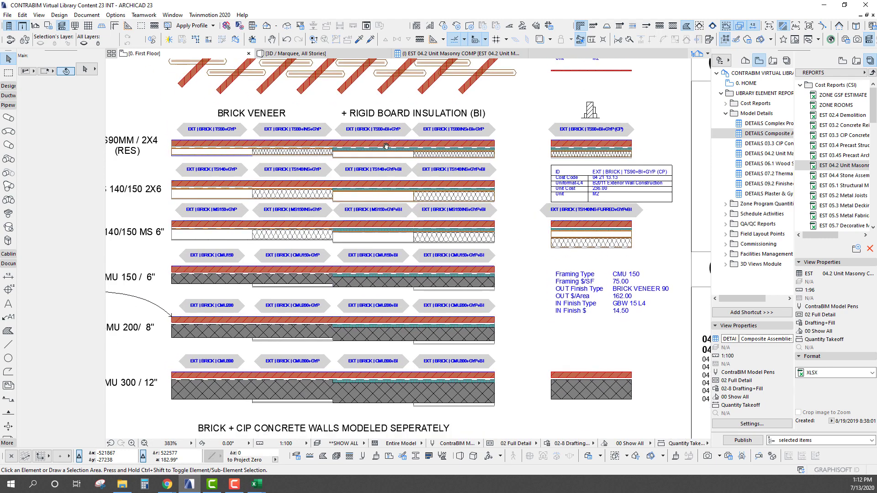
# Step: Zoom in to check the CMU 150 label's framing and finish costs, then deselect it
pyautogui.scroll(5, 589, 204)
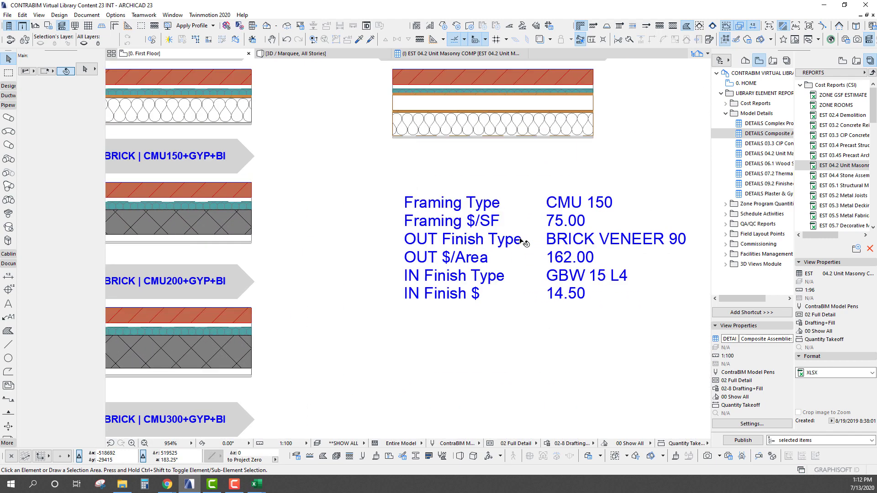
pyautogui.click(589, 204)
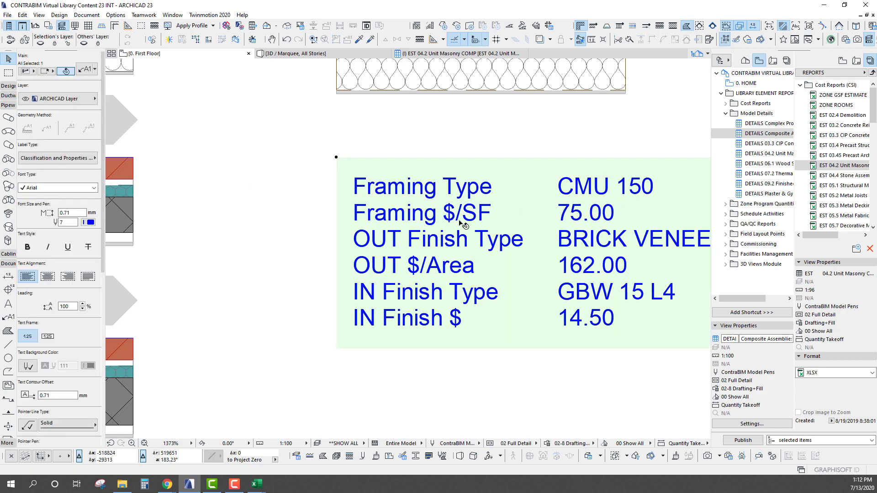
pyautogui.scroll(-5, 452, 224)
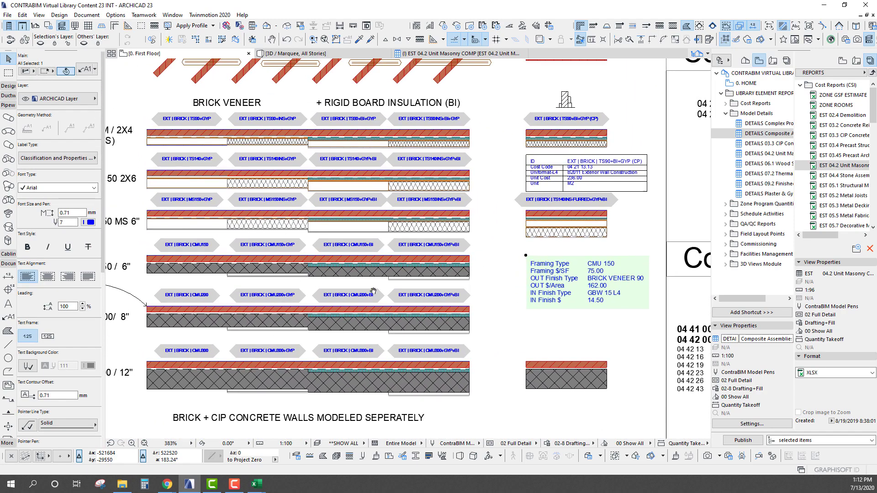
pyautogui.press('Escape')
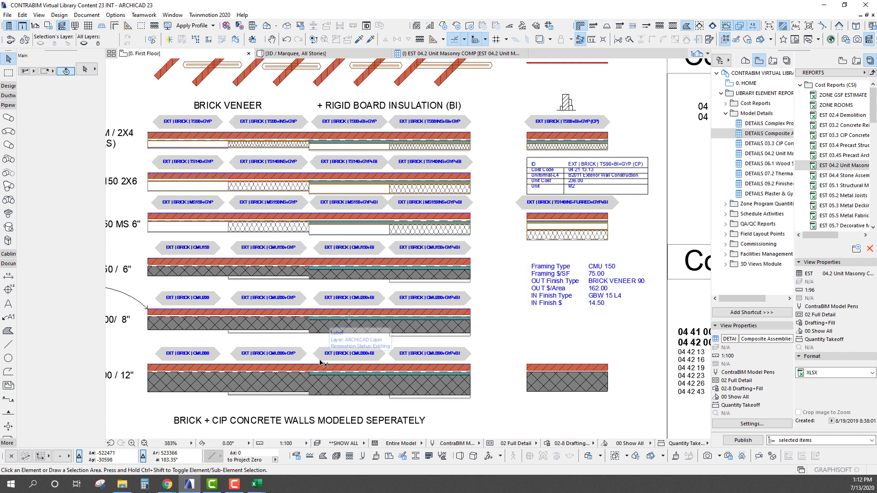
pyautogui.moveTo(256, 484)
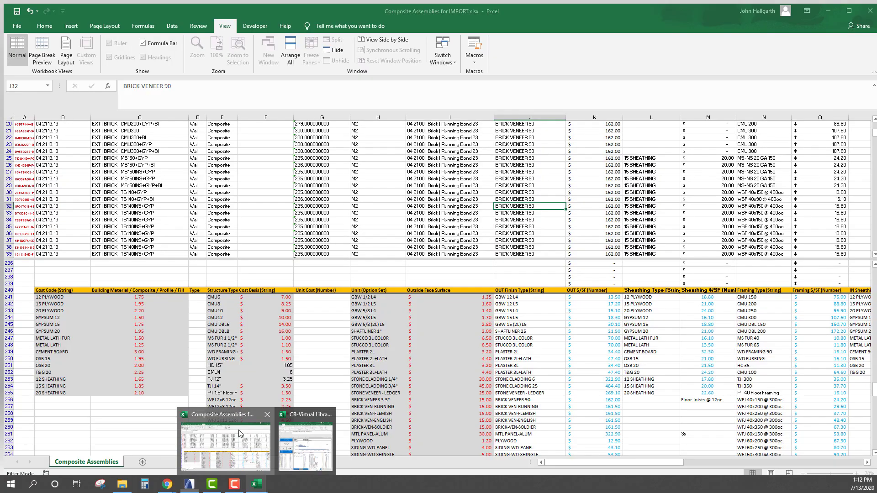
# Step: Inspect K239's IFERROR/VLOOKUP OUT $/SF formula unchanged, then restore the workbook to a smaller window
pyautogui.click(226, 440)
pyautogui.click(590, 280)
pyautogui.click(148, 83)
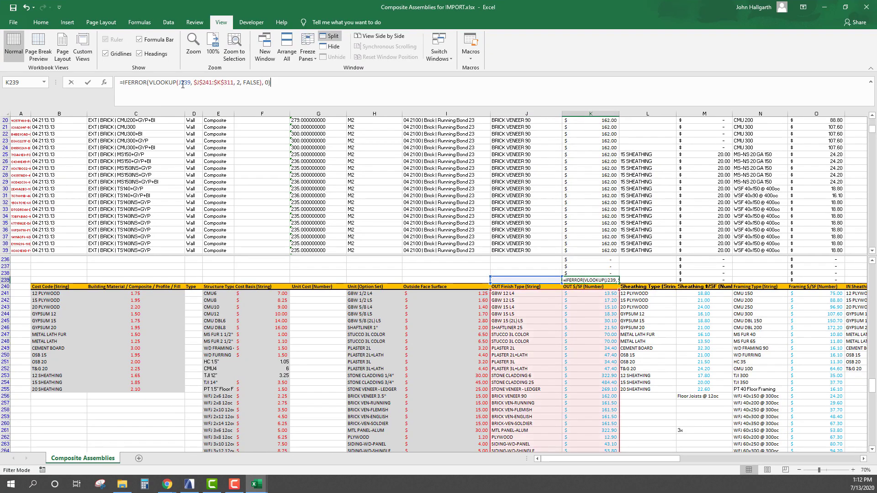
pyautogui.moveTo(148, 82); pyautogui.dragTo(278, 84)
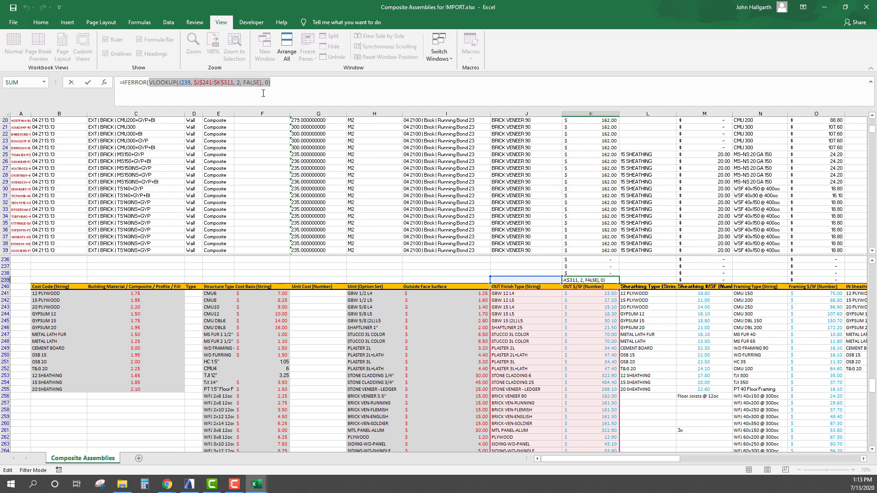
pyautogui.click(156, 82)
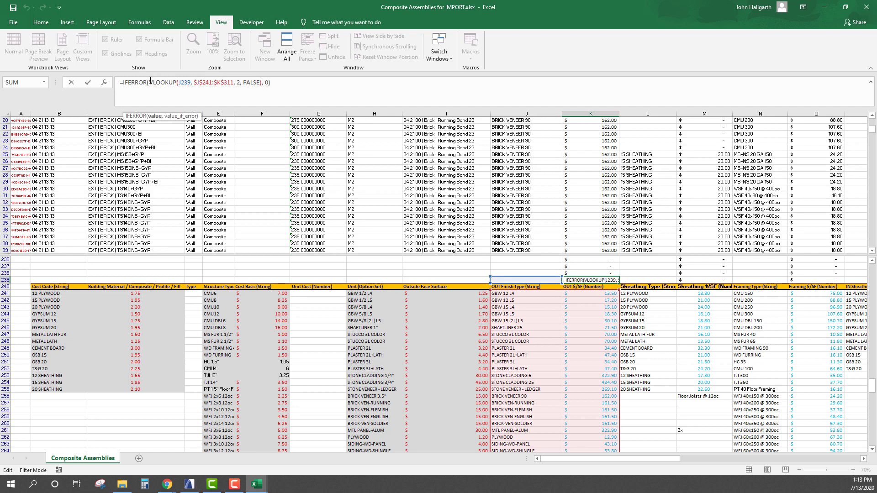
pyautogui.press('Escape')
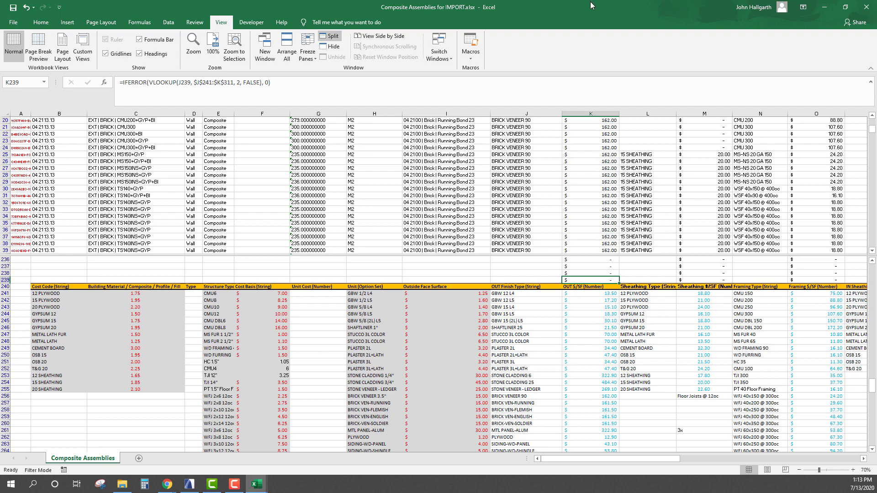
pyautogui.moveTo(593, 6); pyautogui.dragTo(513, 35)
# Step: Hide Excel and zoom out to see cost-code sections 04 22 00 and 04 42 13
pyautogui.click(685, 35)
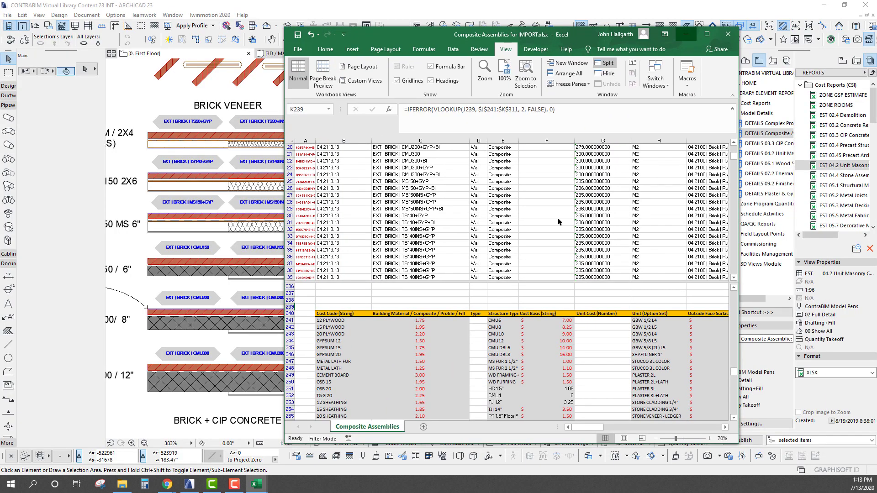
pyautogui.scroll(-3, 406, 234)
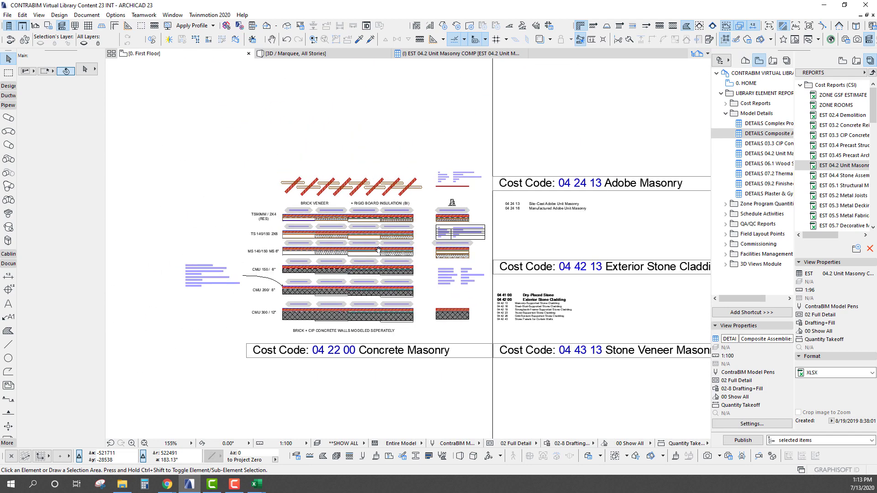